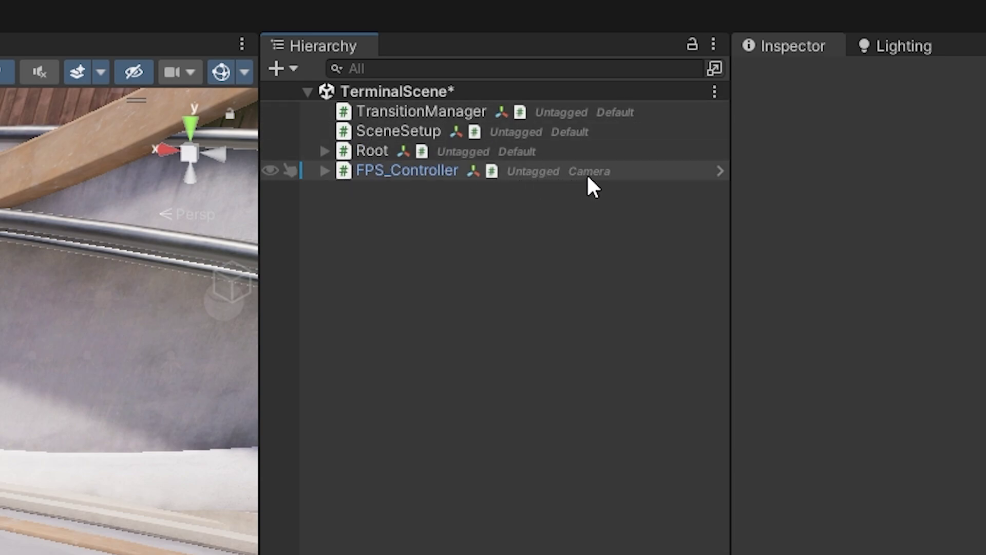
Step: Expand FPS_Controller in the scene hierarchy and inspect its ScreenCamera child
{"action": "left_click", "coordinate": [326, 172]}
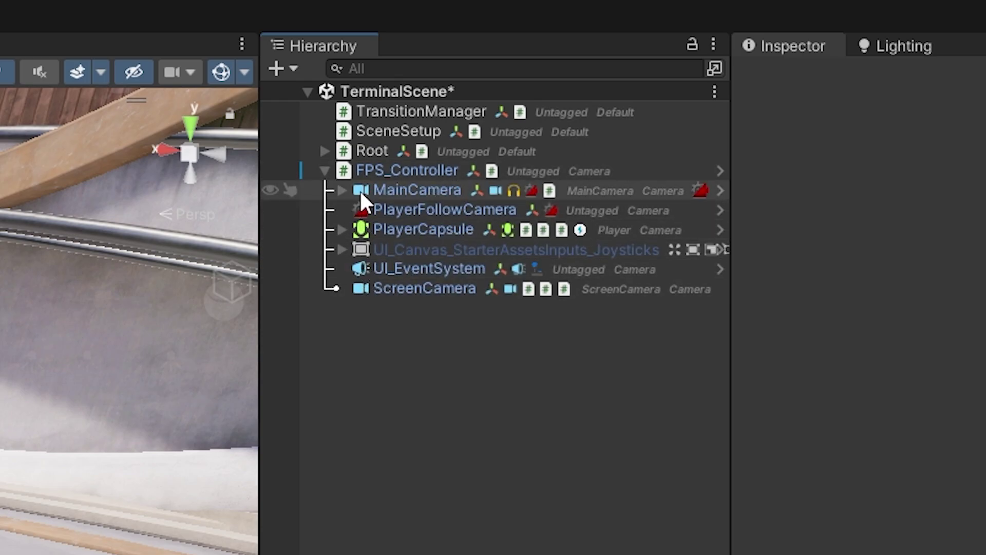
{"action": "left_click", "coordinate": [455, 288]}
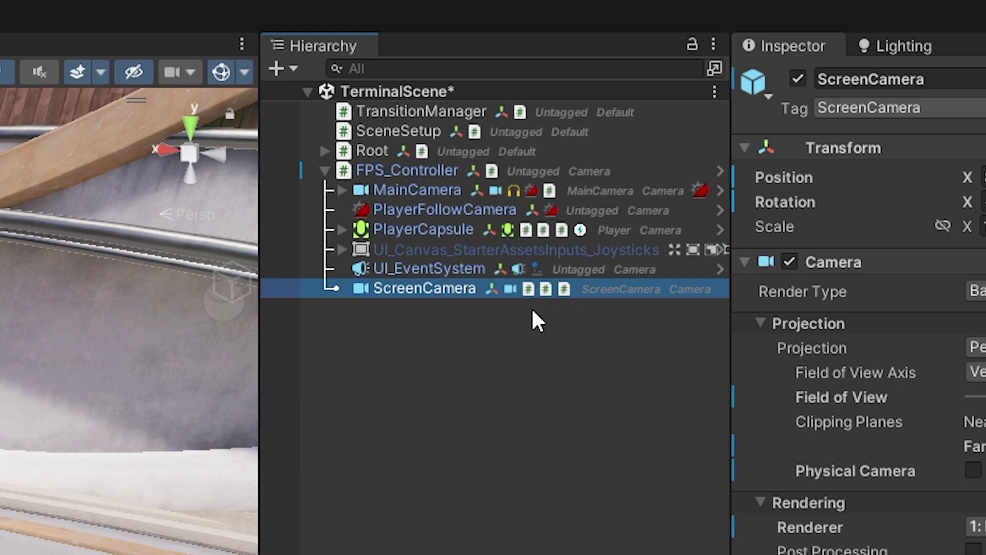
{"action": "left_click", "coordinate": [532, 310]}
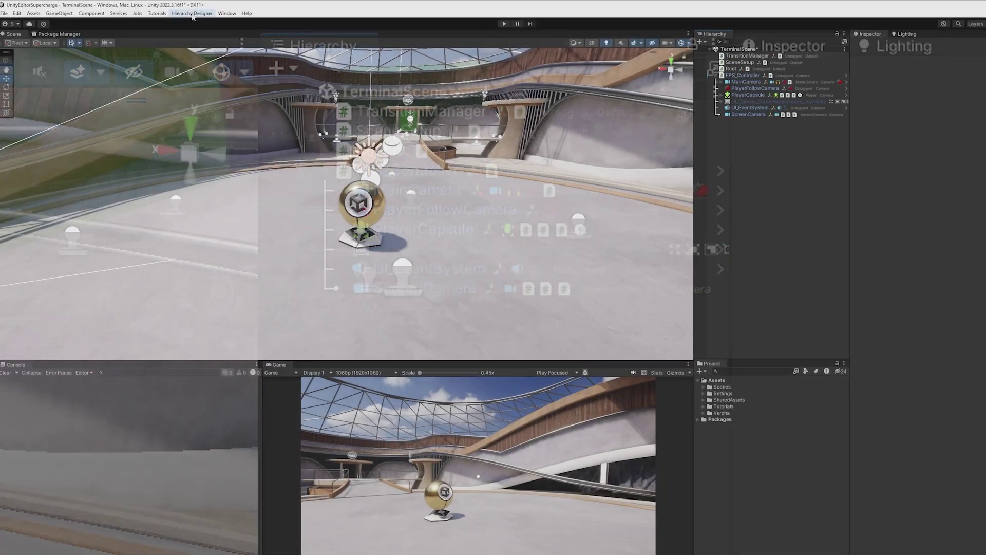
Step: Open the Hierarchy Designer general settings, disable Show Component Icons and save the settings
{"action": "left_click", "coordinate": [193, 14]}
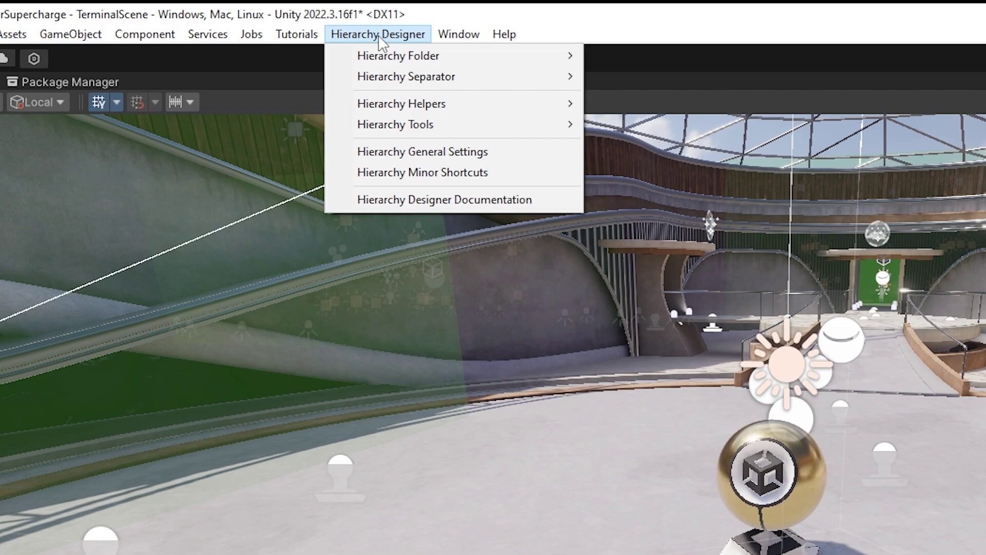
{"action": "left_click", "coordinate": [463, 150]}
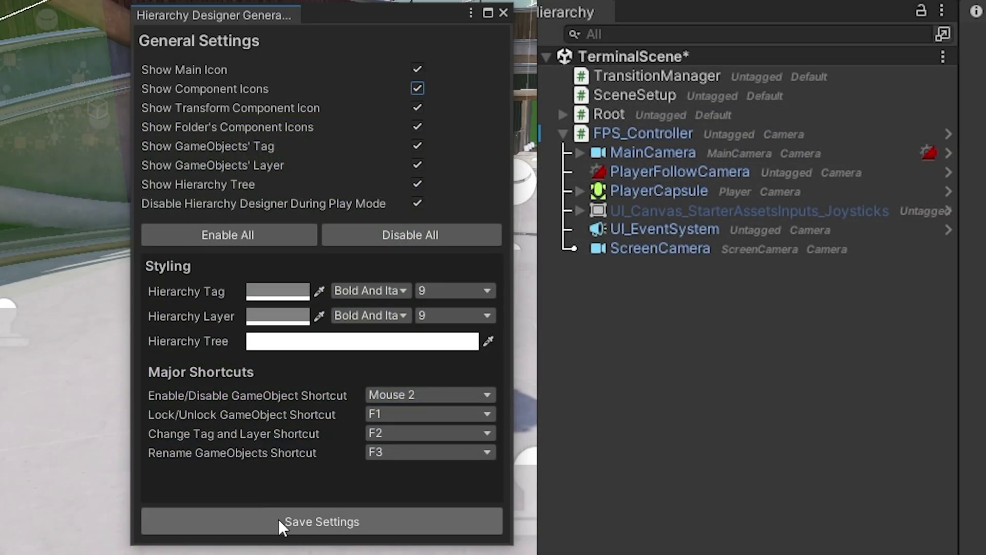
{"action": "left_click", "coordinate": [286, 521]}
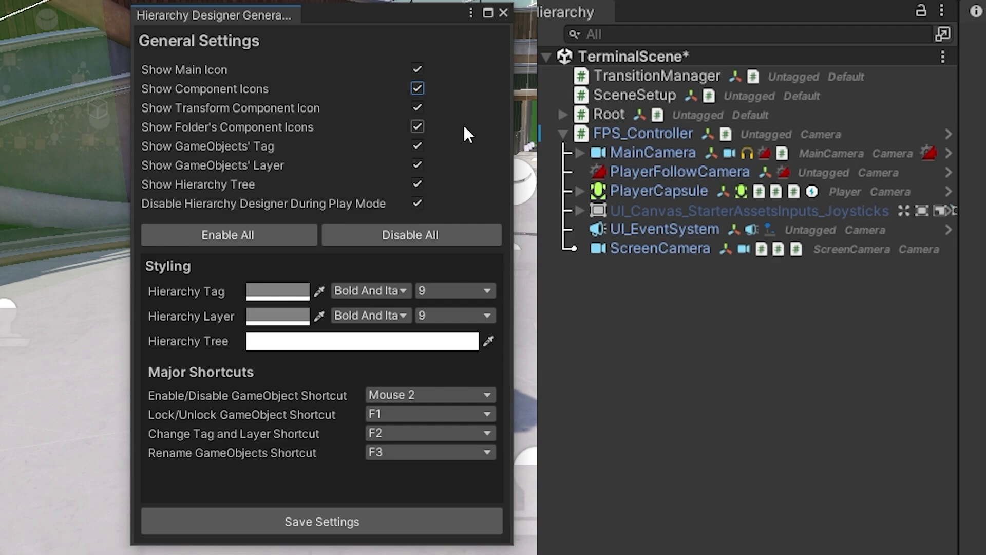
{"action": "left_click", "coordinate": [417, 89]}
{"action": "left_click", "coordinate": [380, 522]}
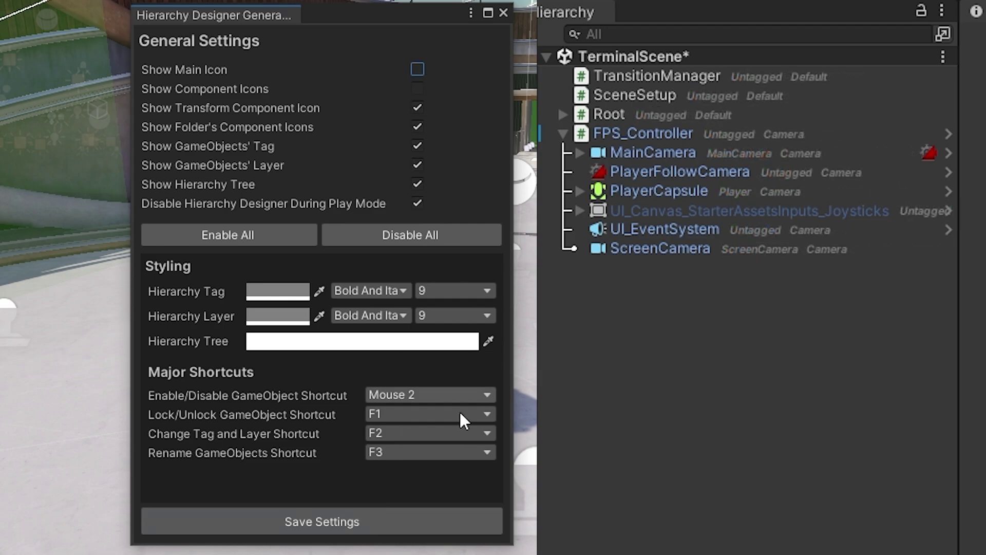
Step: Save the settings with the main icon hidden, re-enable Show Main Icon and save again
{"action": "left_click", "coordinate": [436, 524]}
{"action": "left_click", "coordinate": [417, 69]}
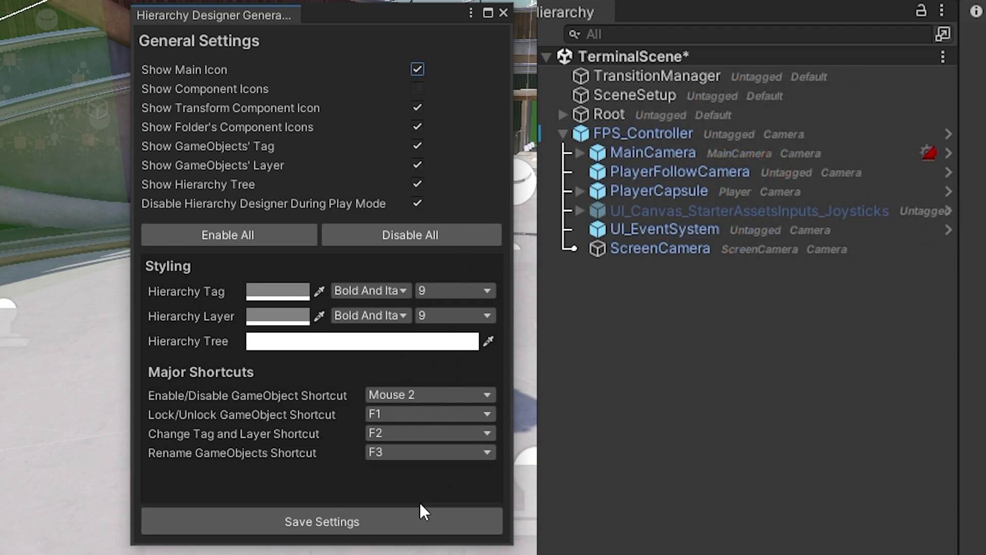
{"action": "left_click", "coordinate": [419, 513]}
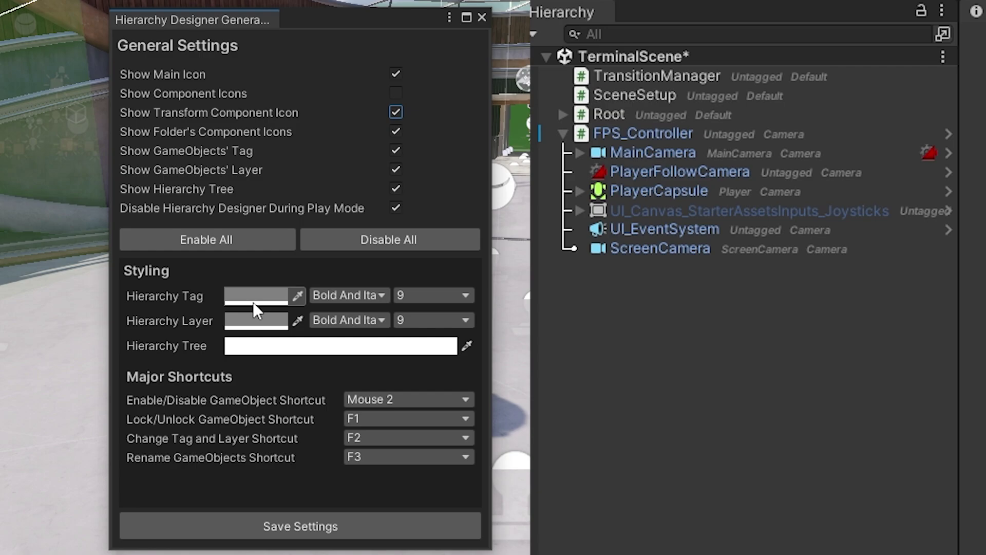
Step: Set the Hierarchy Tag styling color to bright red, save the settings and close the settings window
{"action": "left_click", "coordinate": [256, 295]}
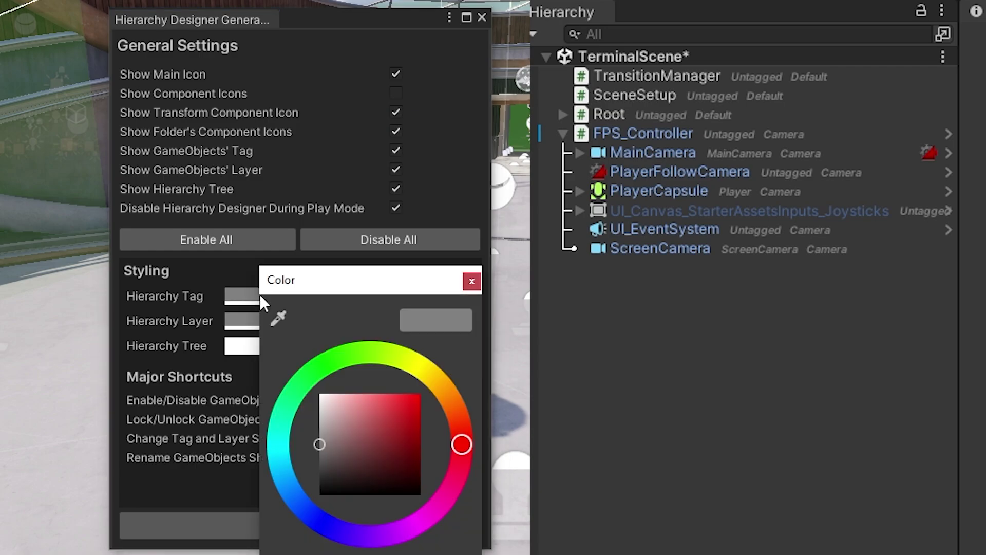
{"action": "left_click_drag", "start_coordinate": [380, 429], "coordinate": [463, 362]}
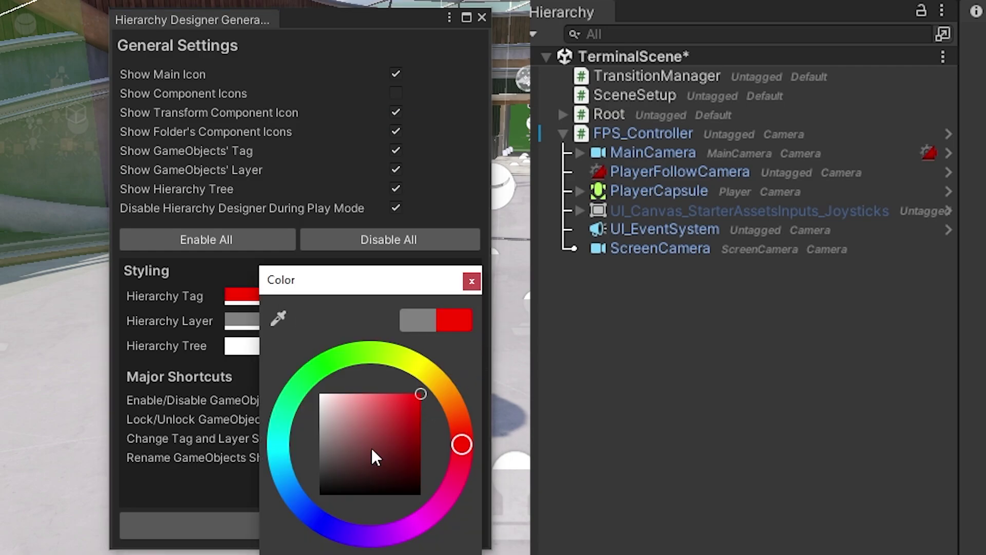
{"action": "left_click", "coordinate": [245, 520]}
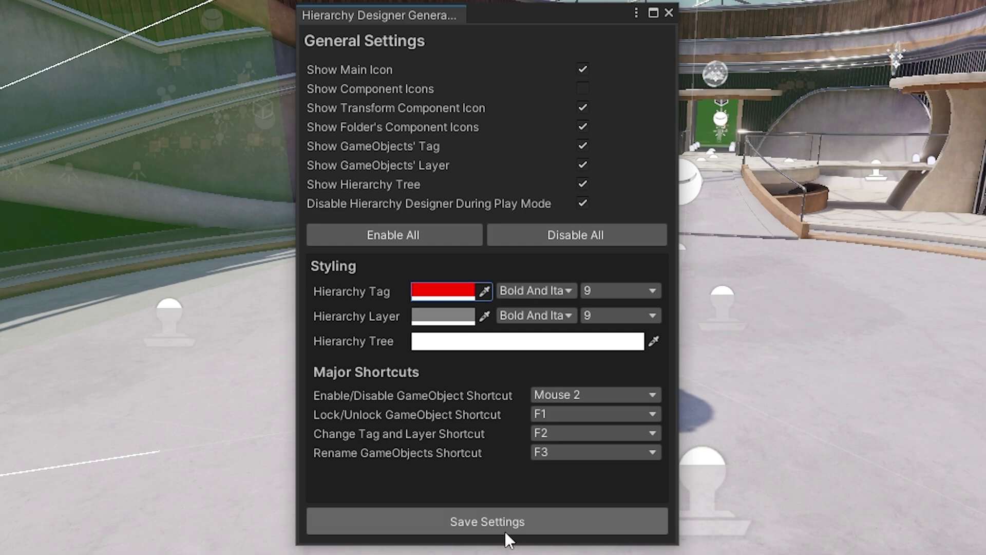
{"action": "left_click", "coordinate": [669, 14]}
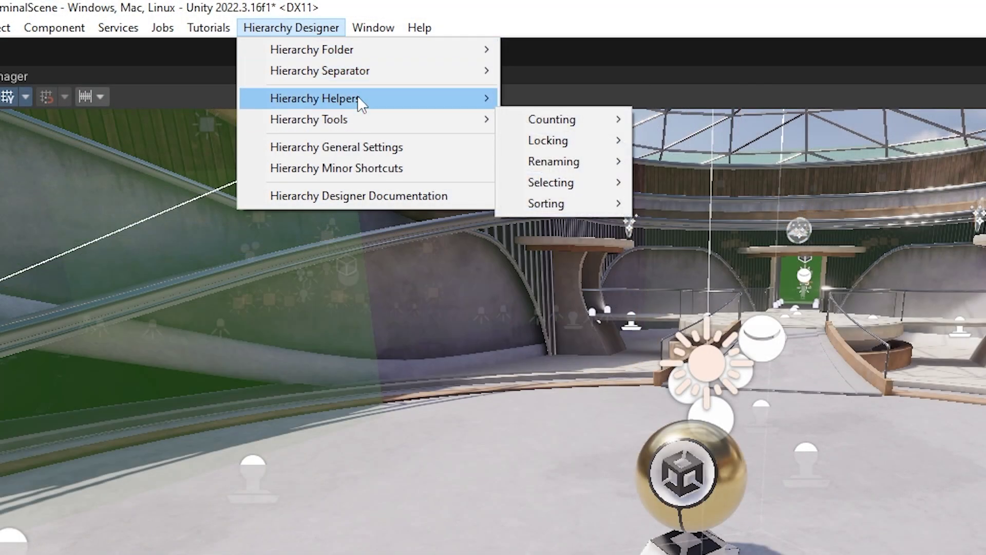
Step: Add a separator named "3D ASSETS" in the Hierarchy Separator Manager, with white text on a black background
{"action": "mouse_move", "coordinate": [405, 72]}
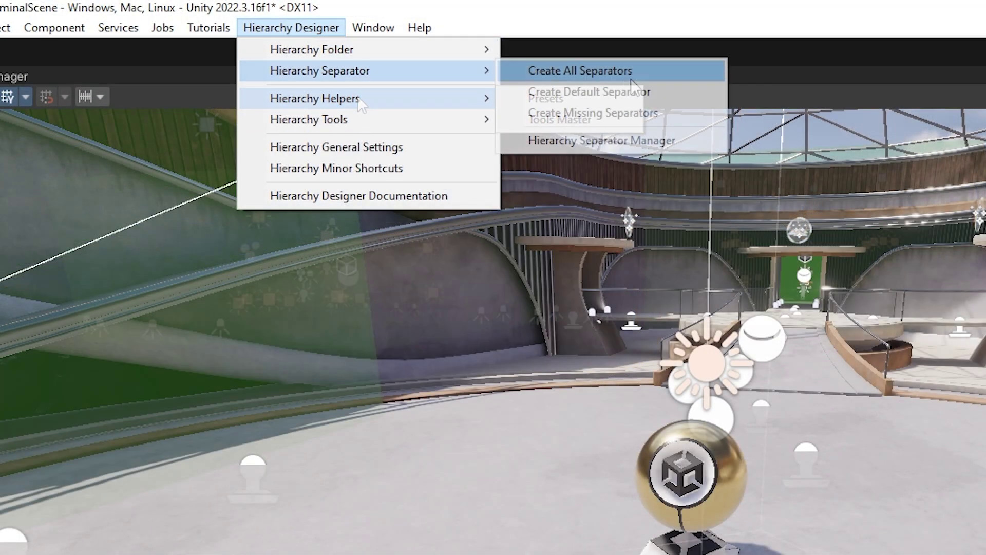
{"action": "left_click", "coordinate": [622, 139]}
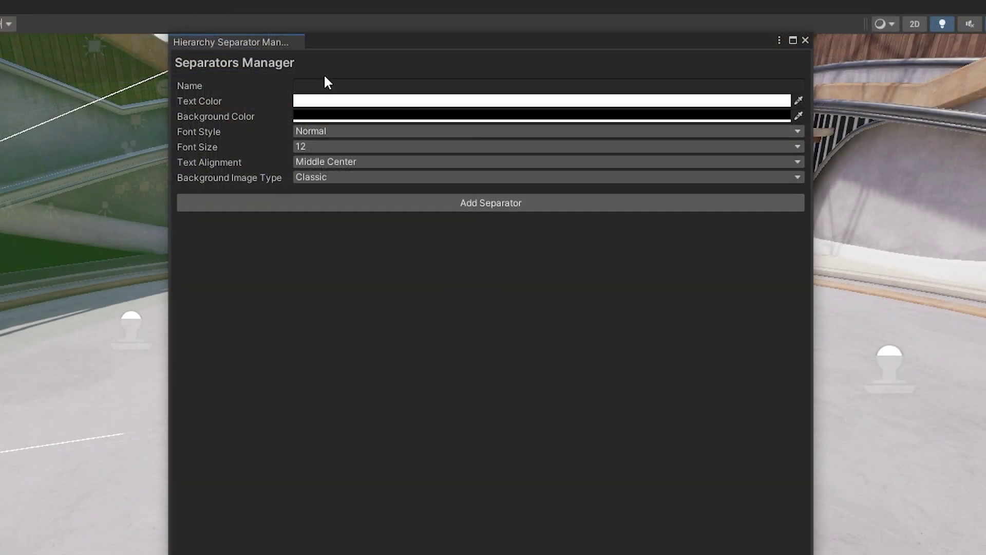
{"action": "left_click", "coordinate": [340, 83]}
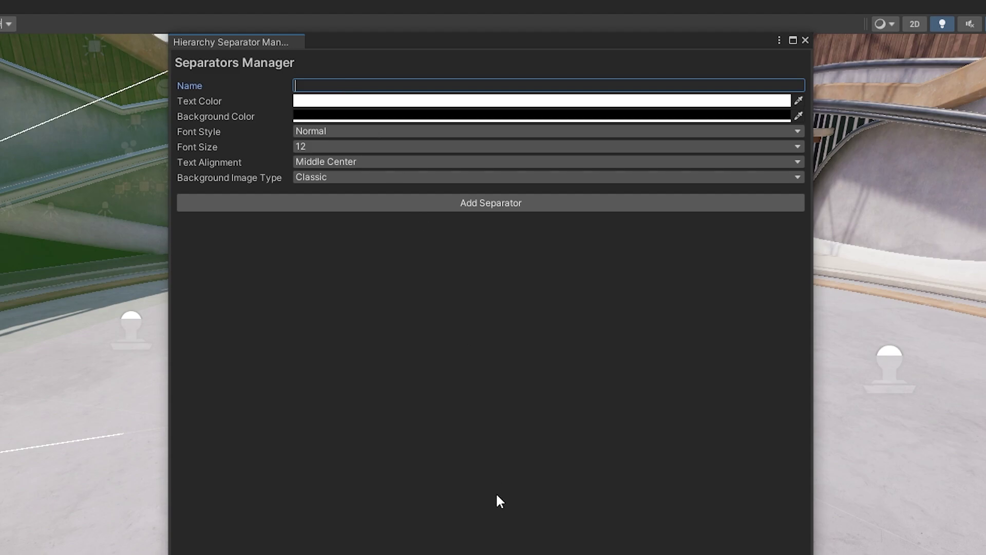
{"action": "type", "text": "3D ASSETS"}
{"action": "left_click", "coordinate": [370, 102]}
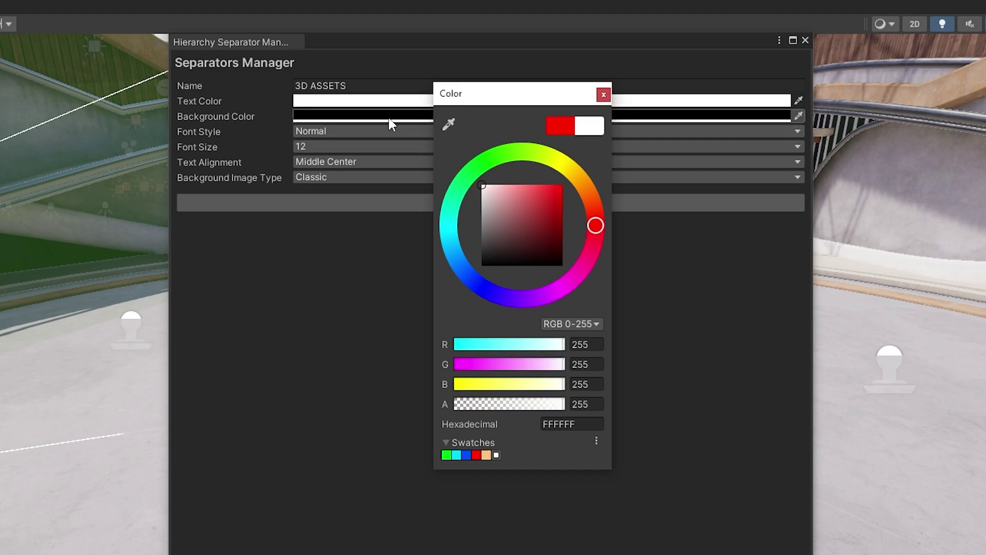
{"action": "left_click", "coordinate": [387, 115]}
{"action": "left_click", "coordinate": [475, 202]}
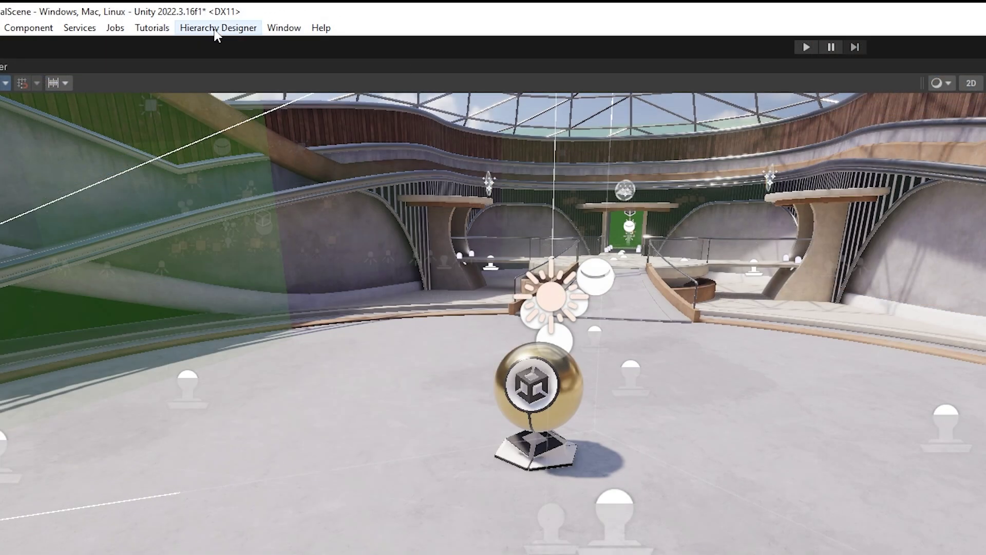
Step: Create all defined separators in the scene and move the 3D ASSETS separator between SceneSetup and Root
{"action": "left_click", "coordinate": [224, 30]}
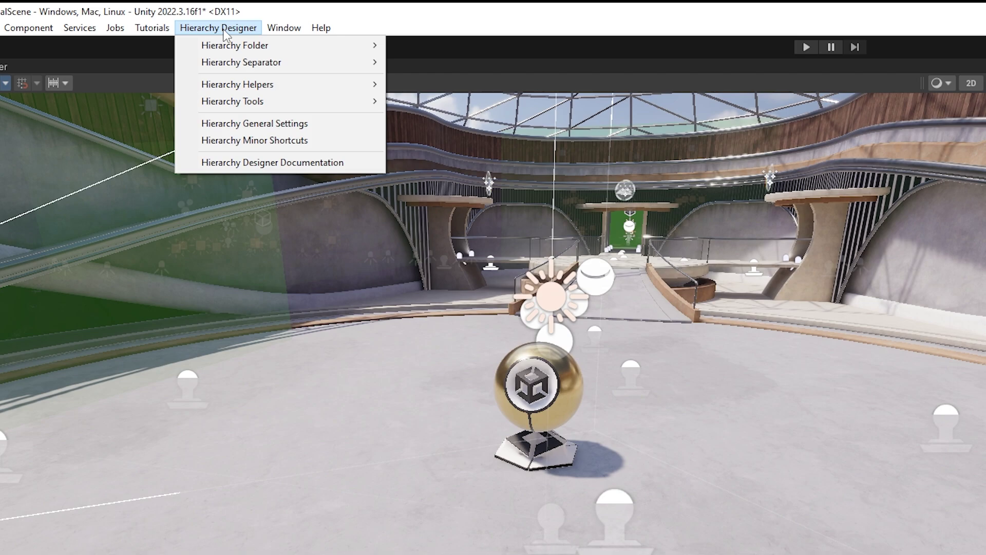
{"action": "mouse_move", "coordinate": [255, 62]}
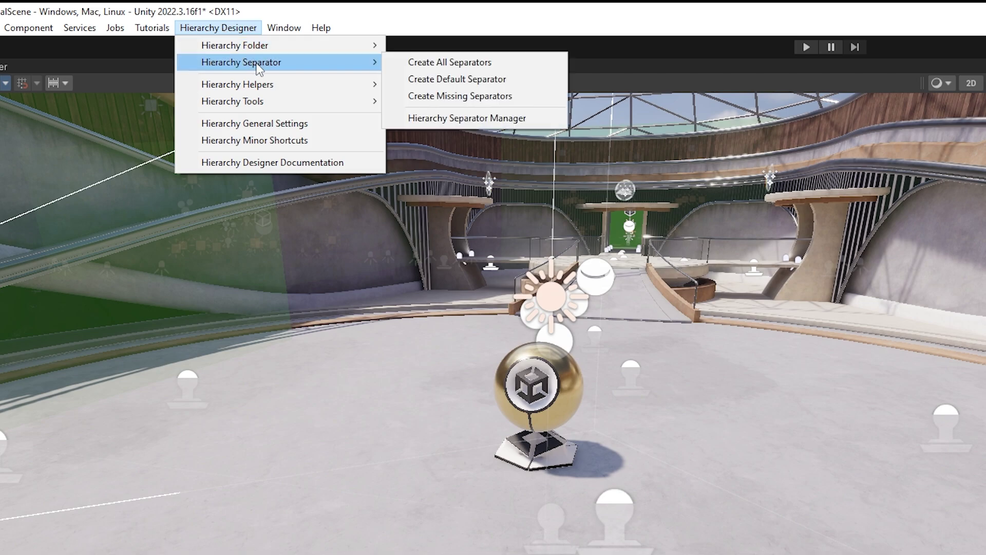
{"action": "left_click", "coordinate": [485, 63]}
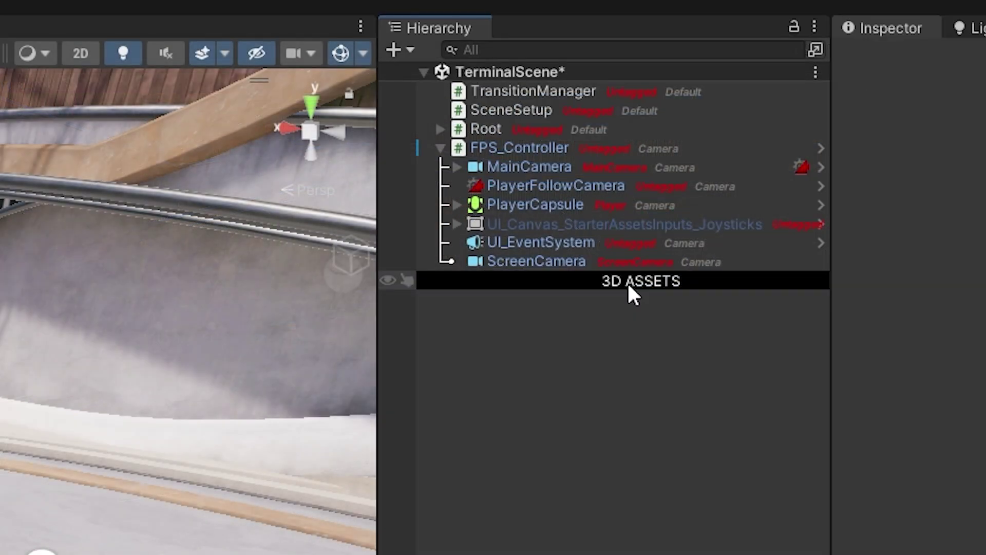
{"action": "left_click_drag", "start_coordinate": [627, 282], "coordinate": [575, 125]}
Step: Add a New Folder to the hierarchy, move the collapsed FPS_Controller into it and collapse the folder
{"action": "left_click", "coordinate": [439, 167]}
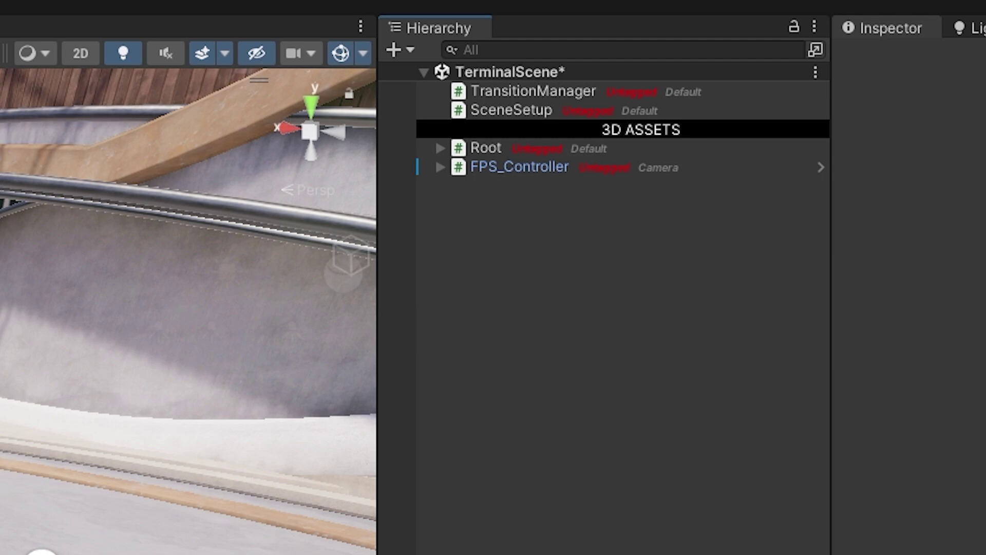
{"action": "left_click", "coordinate": [494, 184]}
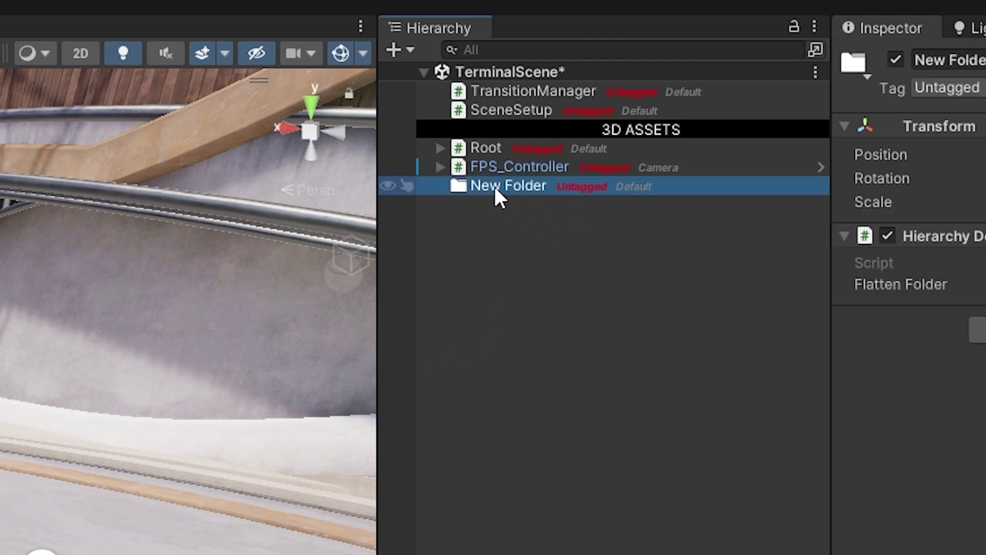
{"action": "left_click", "coordinate": [513, 221]}
{"action": "left_click", "coordinate": [534, 186]}
{"action": "left_click_drag", "start_coordinate": [522, 169], "coordinate": [522, 186]}
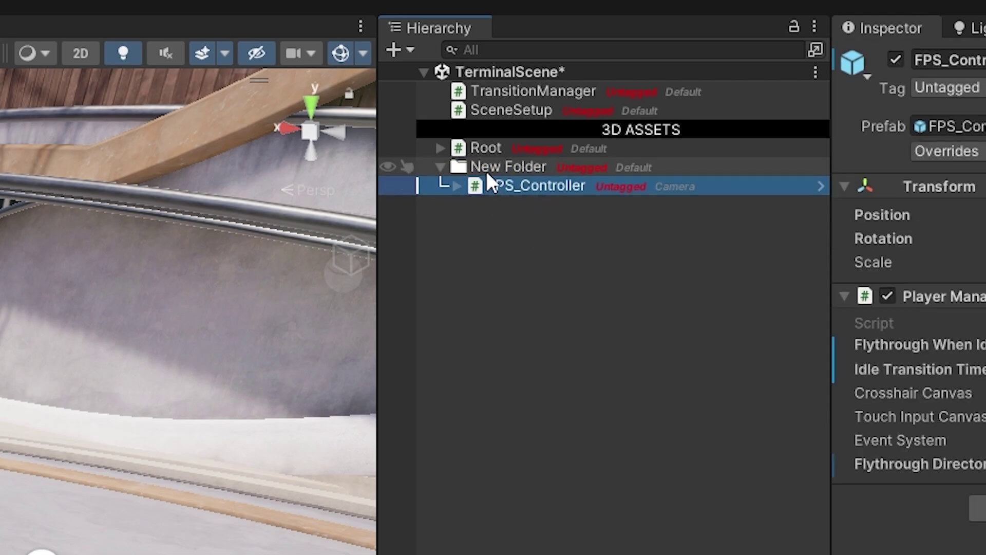
{"action": "left_click", "coordinate": [446, 165]}
{"action": "key", "text": "Left"}
{"action": "left_click", "coordinate": [546, 218]}
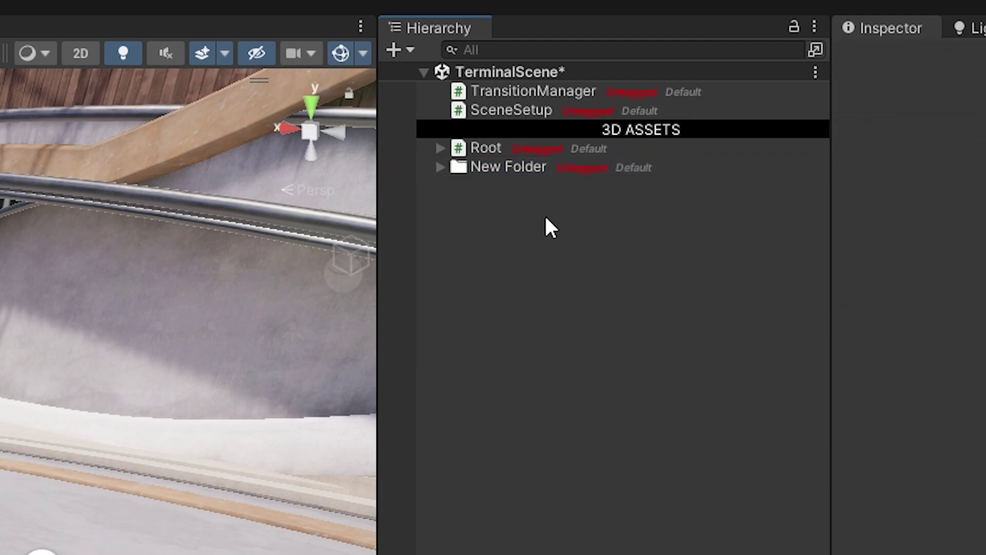
{"action": "left_click", "coordinate": [504, 165]}
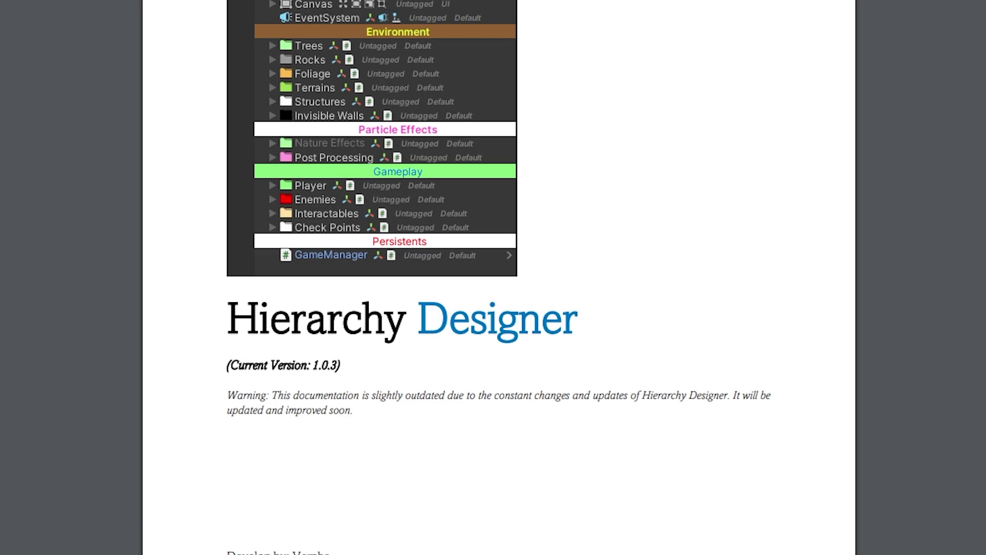
Step: Read through the Hierarchy Designer documentation, from the contents page through the shortcuts, Folders, Separators and Tools sections
{"action": "scroll", "coordinate": [493, 278], "scroll_direction": "down", "scroll_amount": 15}
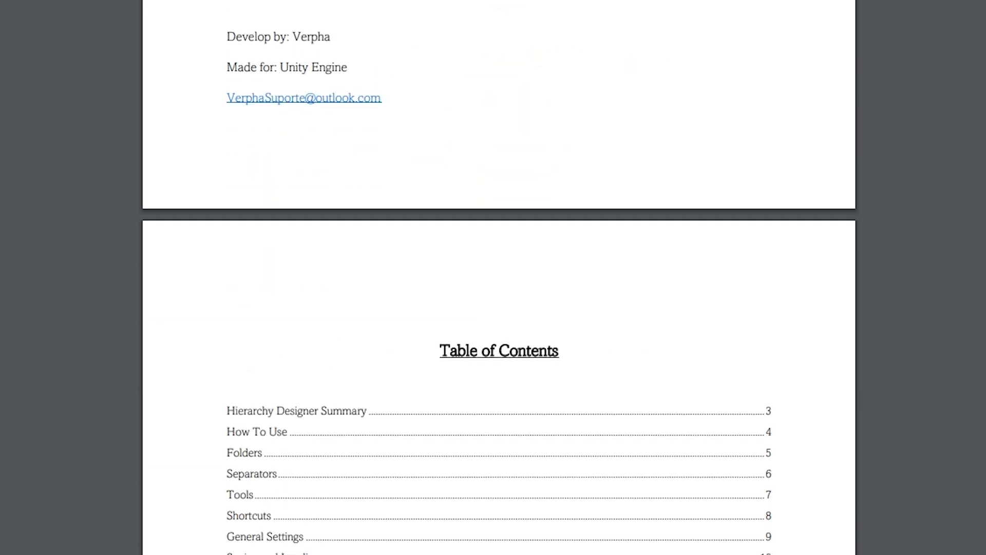
{"action": "scroll", "coordinate": [493, 278], "scroll_direction": "down", "scroll_amount": 20}
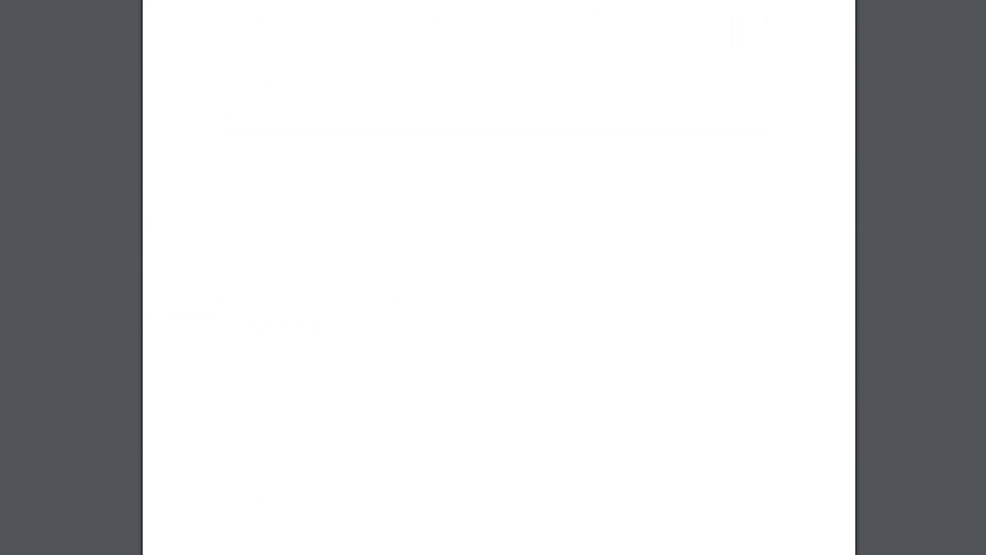
{"action": "scroll", "coordinate": [26, 76], "scroll_direction": "down", "scroll_amount": 15}
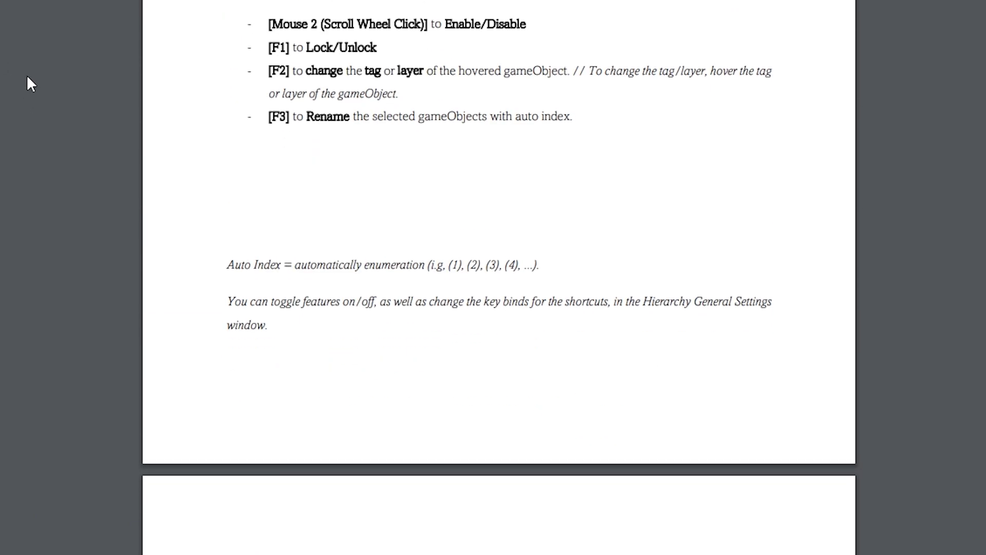
{"action": "scroll", "coordinate": [341, 30], "scroll_direction": "down", "scroll_amount": 15}
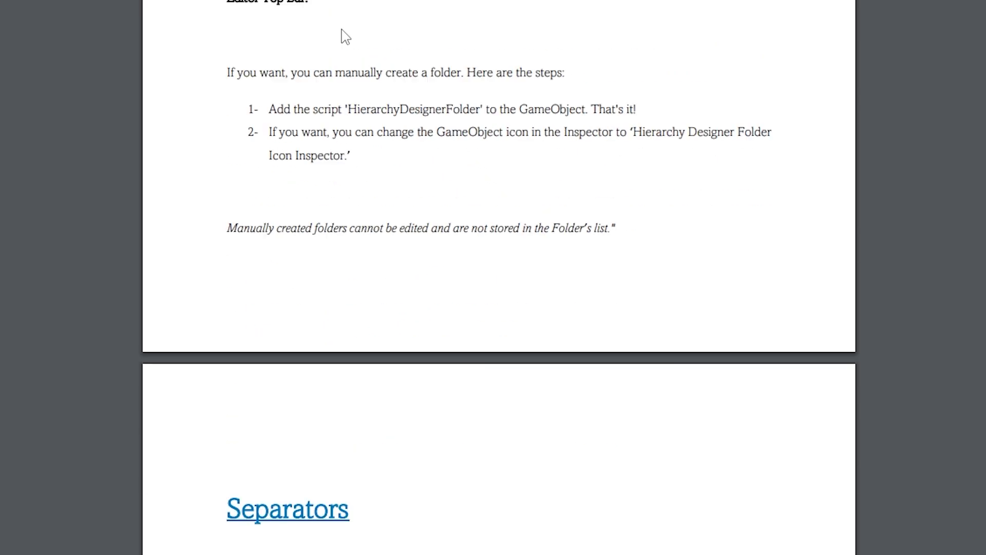
{"action": "scroll", "coordinate": [62, 115], "scroll_direction": "down", "scroll_amount": 8}
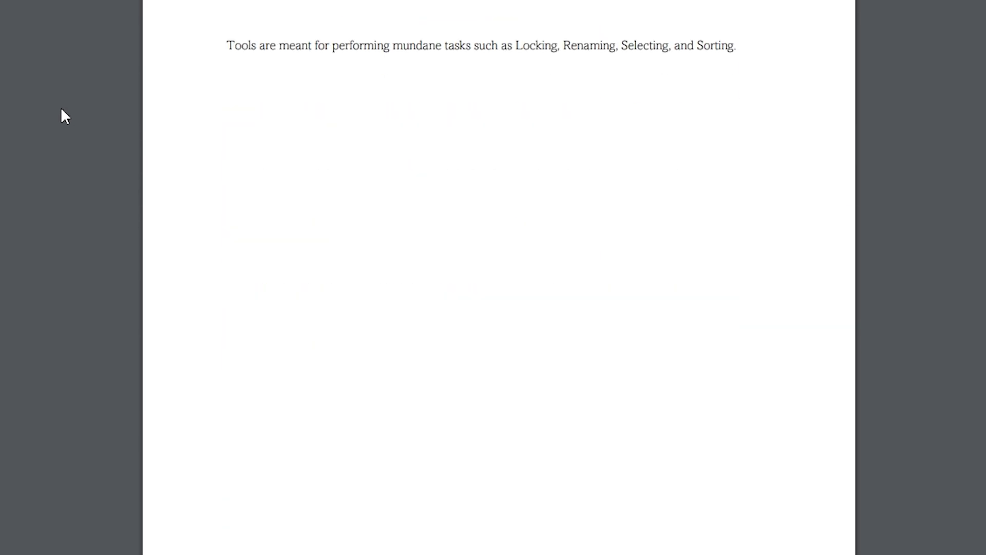
{"action": "scroll", "coordinate": [61, 107], "scroll_direction": "down", "scroll_amount": 12}
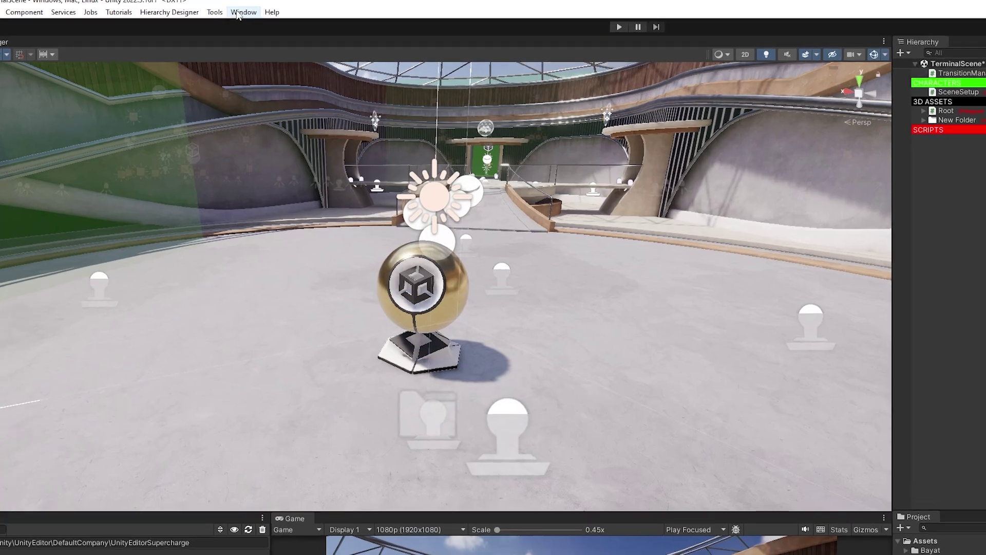
Step: Open the Scene Manager Utility from Bayat Games
{"action": "left_click", "coordinate": [235, 12]}
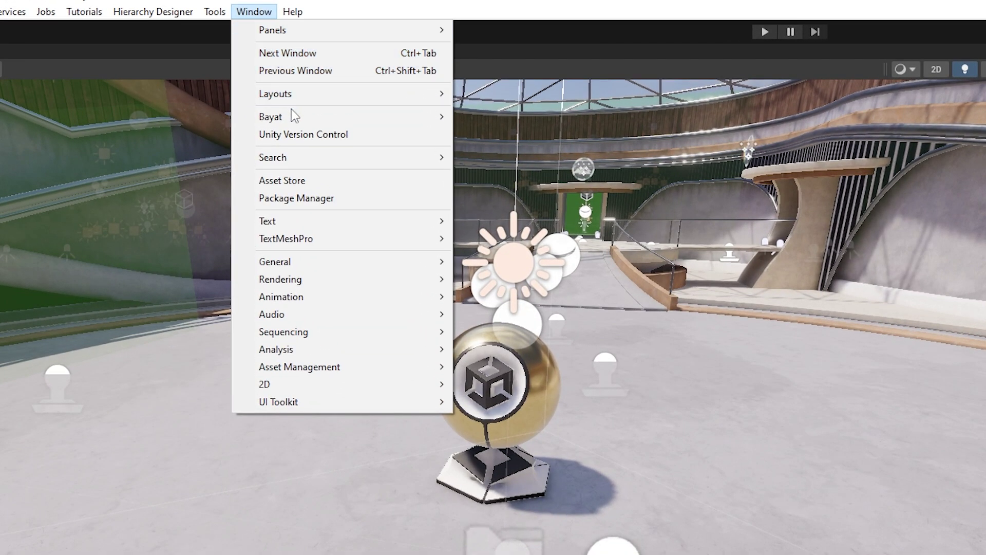
{"action": "mouse_move", "coordinate": [291, 110]}
{"action": "mouse_move", "coordinate": [493, 117]}
{"action": "mouse_move", "coordinate": [591, 117]}
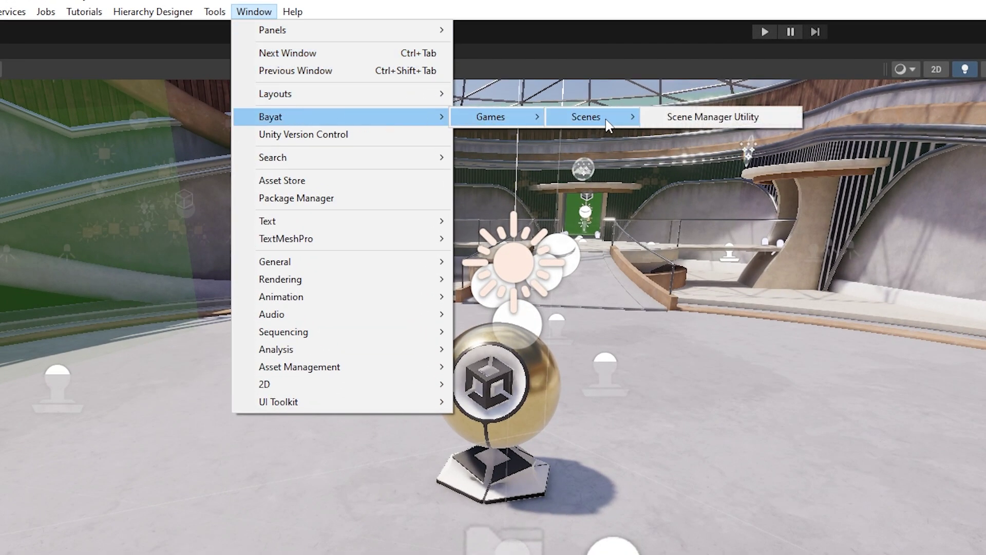
{"action": "left_click", "coordinate": [690, 122]}
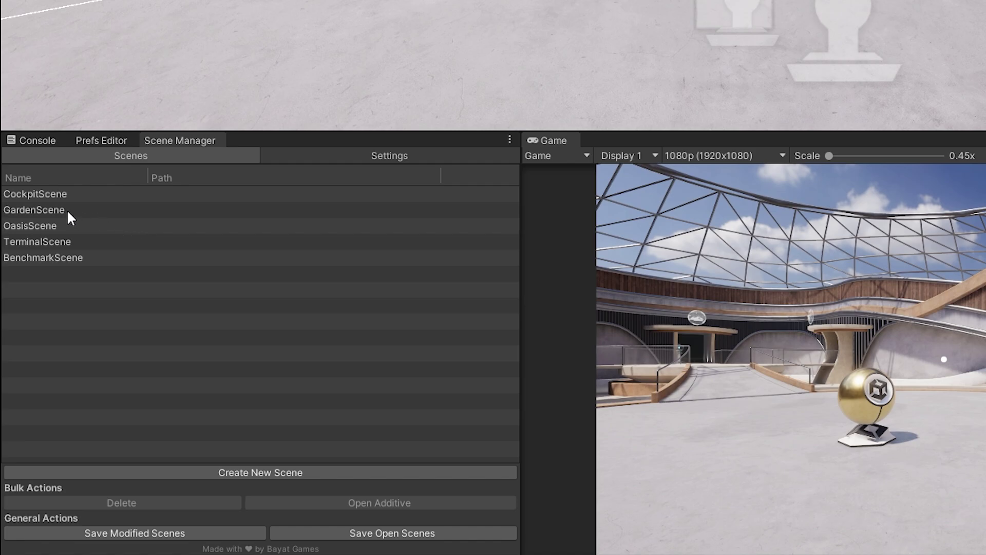
Step: Open GardenScene from the Scene Manager list, accepting the default choice for the unsaved changes
{"action": "left_click", "coordinate": [66, 208]}
{"action": "right_click", "coordinate": [44, 211]}
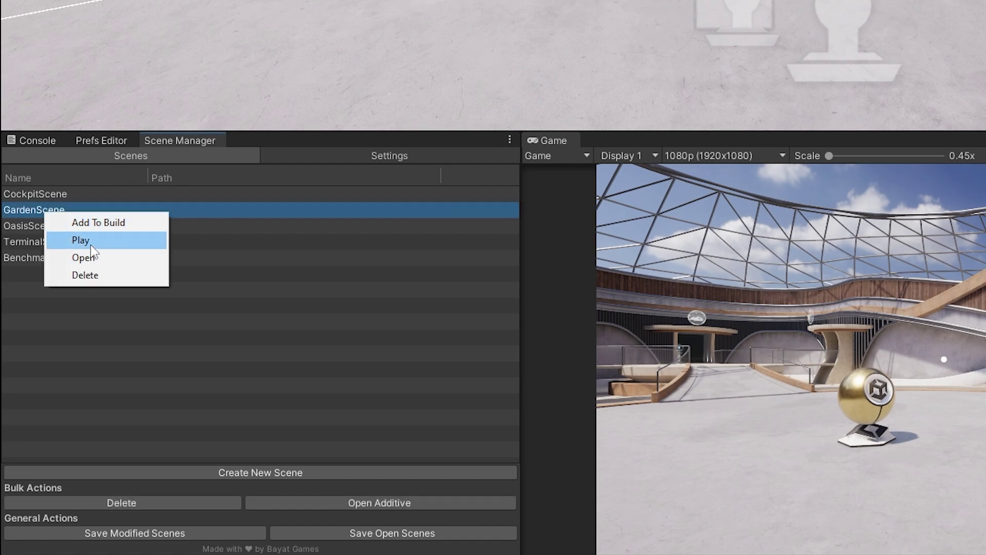
{"action": "left_click", "coordinate": [98, 258]}
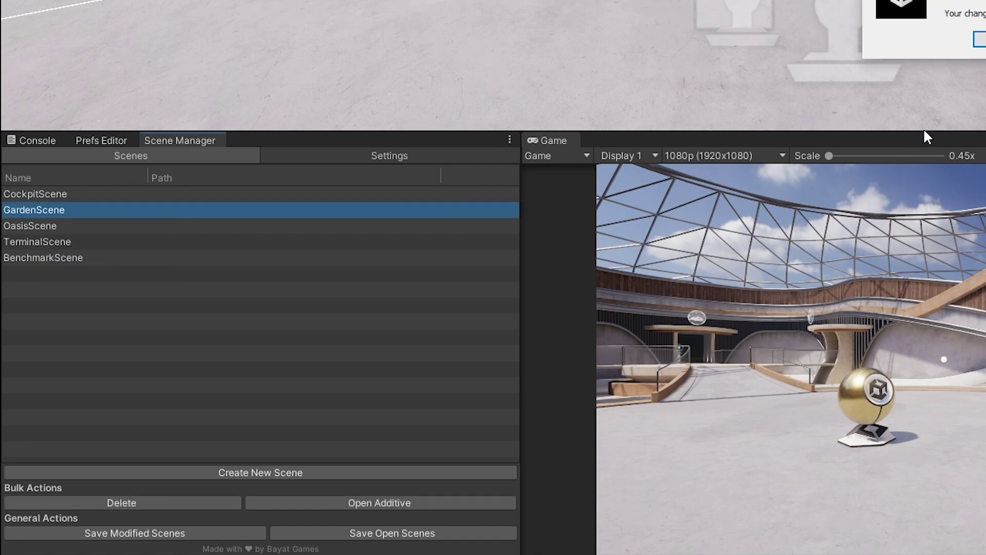
{"action": "key", "text": "Return"}
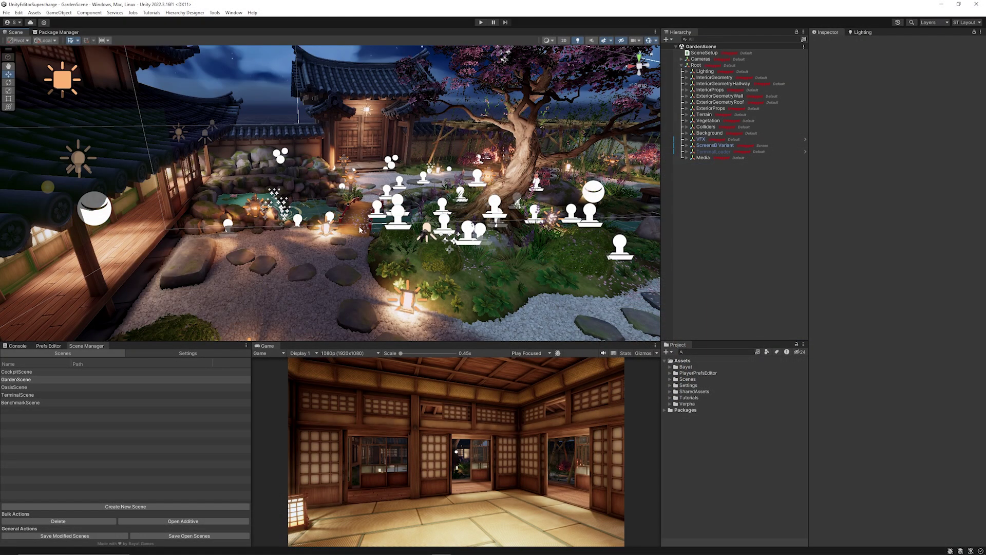
Step: Review the scene actions offered for OasisScene and the Scene Manager settings, including the Scenes Source options
{"action": "right_click", "coordinate": [27, 388]}
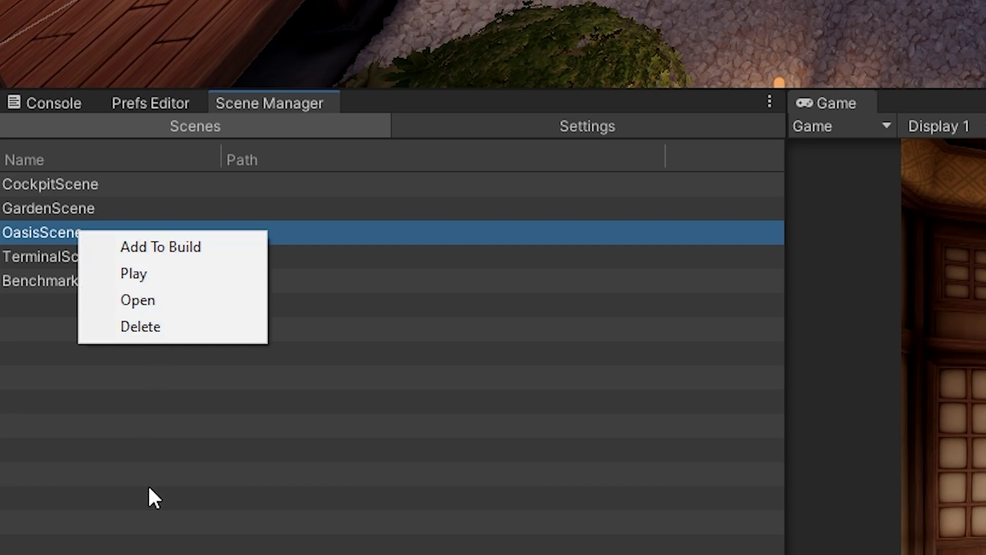
{"action": "left_click", "coordinate": [205, 523]}
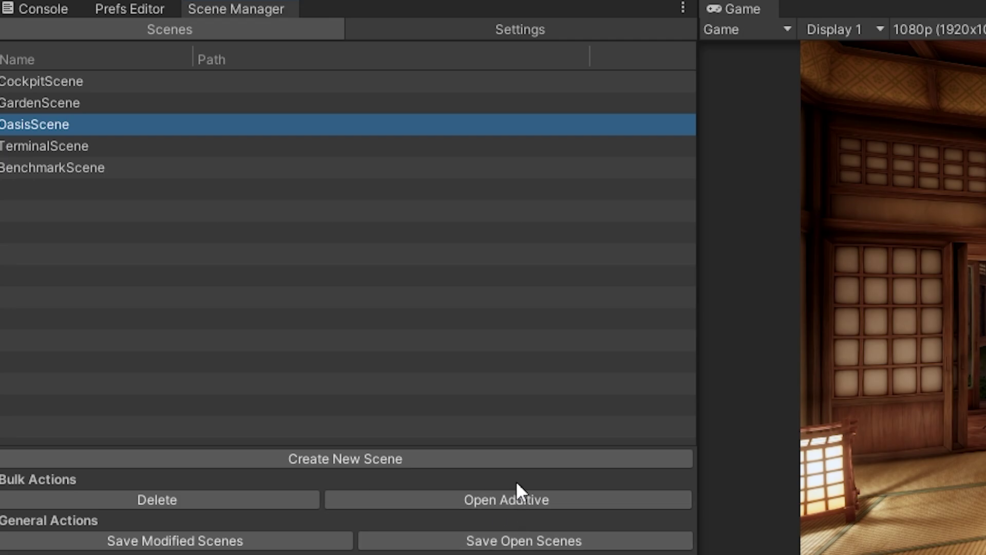
{"action": "left_click", "coordinate": [488, 36]}
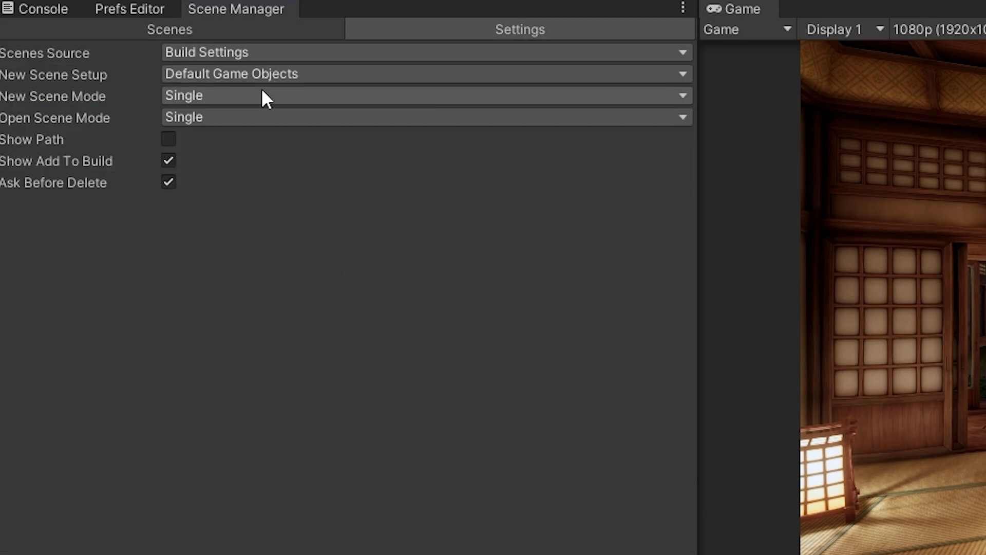
{"action": "left_click", "coordinate": [251, 51]}
{"action": "left_click", "coordinate": [314, 179]}
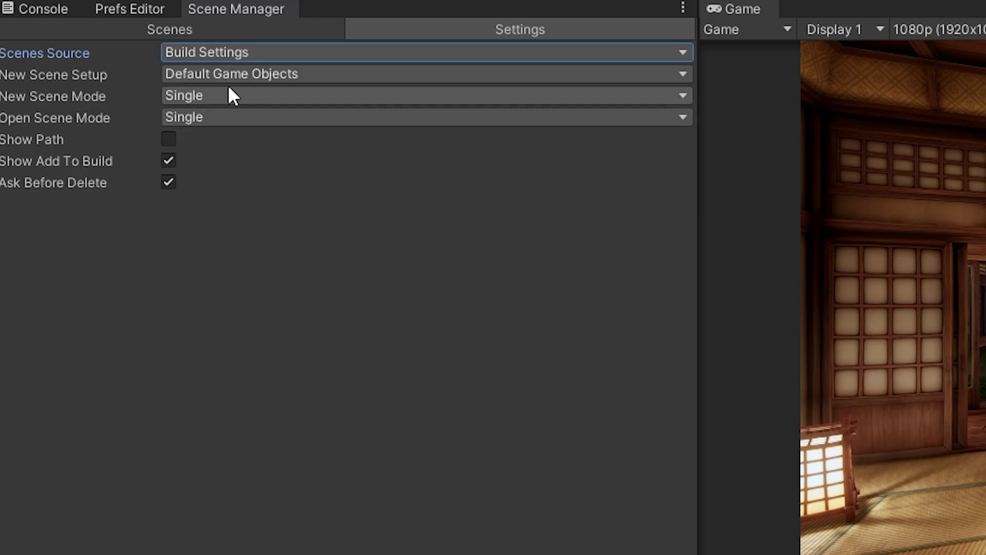
{"action": "left_click", "coordinate": [193, 30]}
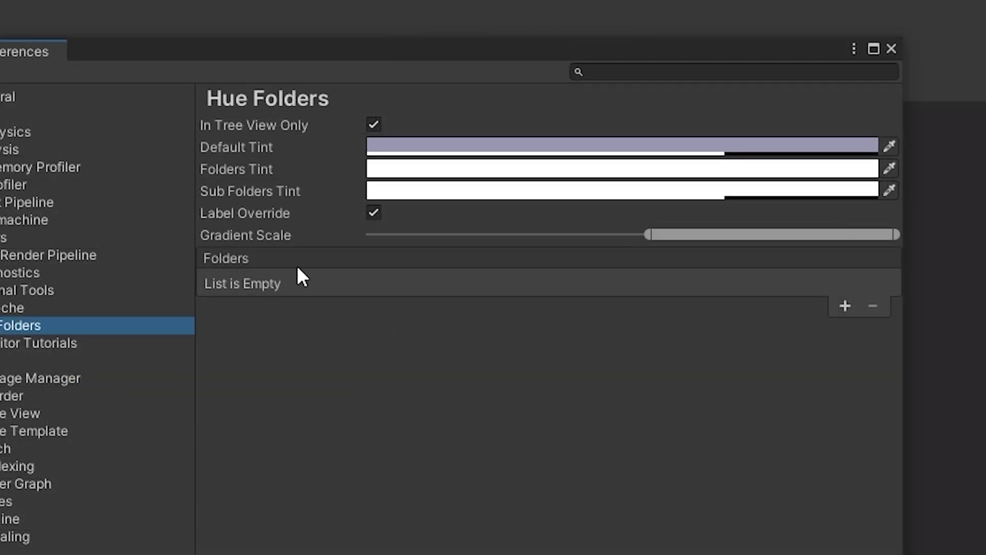
Step: Set the Default Tint of Hue Folders to an olive yellow
{"action": "left_click", "coordinate": [394, 146]}
{"action": "left_click_drag", "start_coordinate": [622, 272], "coordinate": [579, 233]}
{"action": "mouse_move", "coordinate": [535, 286]}
{"action": "left_mouse_down"}
{"action": "mouse_move", "coordinate": [571, 276]}
{"action": "mouse_move", "coordinate": [530, 293]}
{"action": "left_mouse_up"}
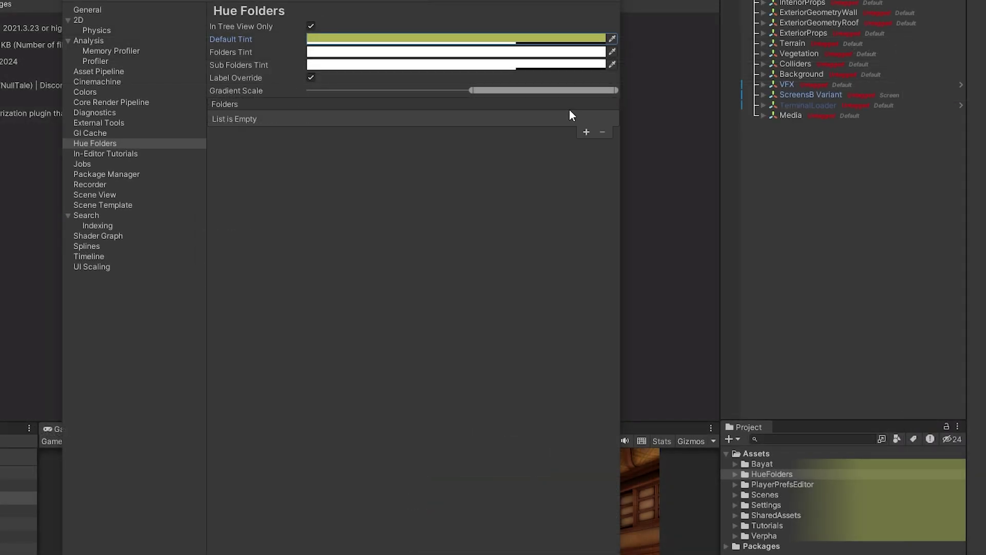
Step: Add the Scenes folder to the Hue Folders list and tint it red (FF0012)
{"action": "left_click", "coordinate": [586, 133]}
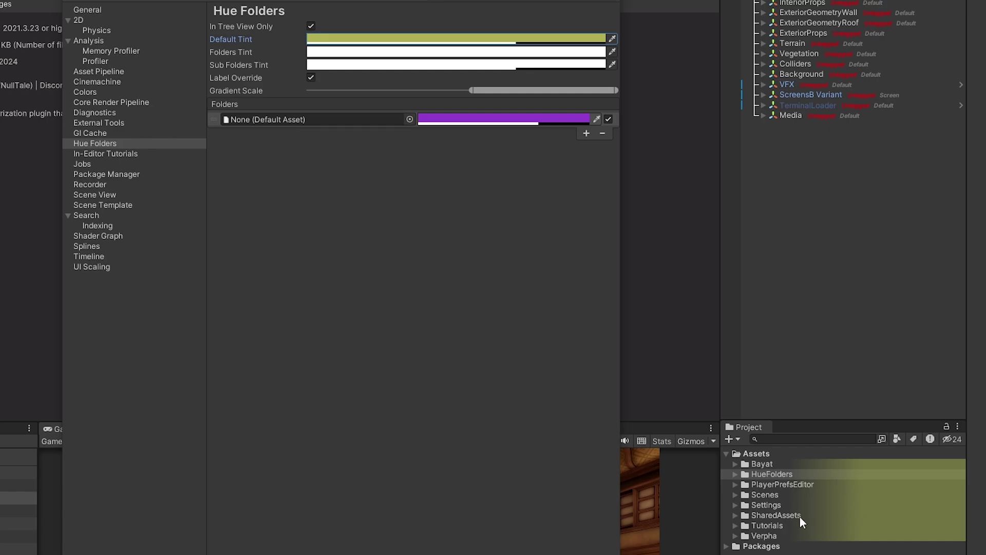
{"action": "left_click_drag", "start_coordinate": [774, 495], "coordinate": [323, 120]}
{"action": "left_click", "coordinate": [453, 120]}
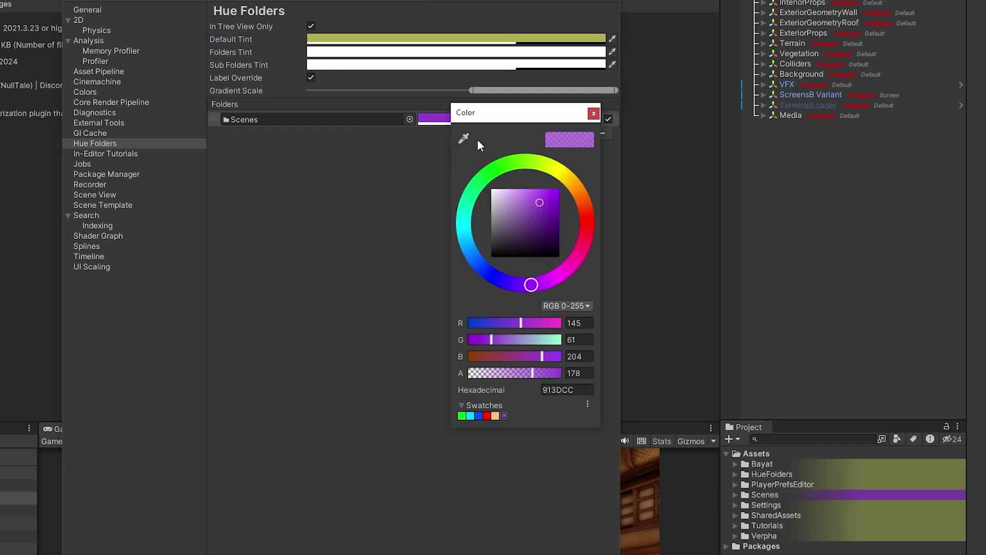
{"action": "left_click", "coordinate": [588, 223]}
{"action": "left_click_drag", "start_coordinate": [529, 227], "coordinate": [578, 148]}
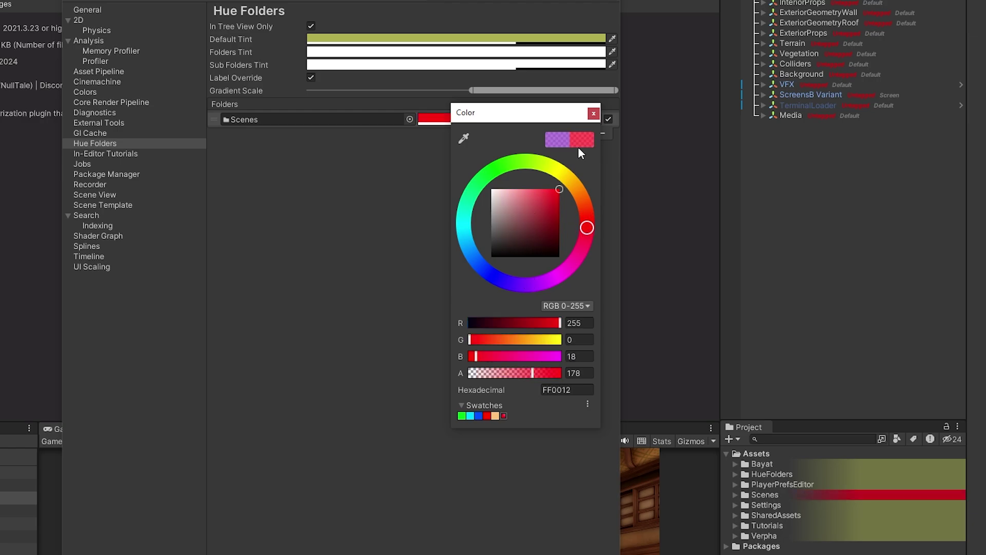
{"action": "left_click", "coordinate": [594, 113]}
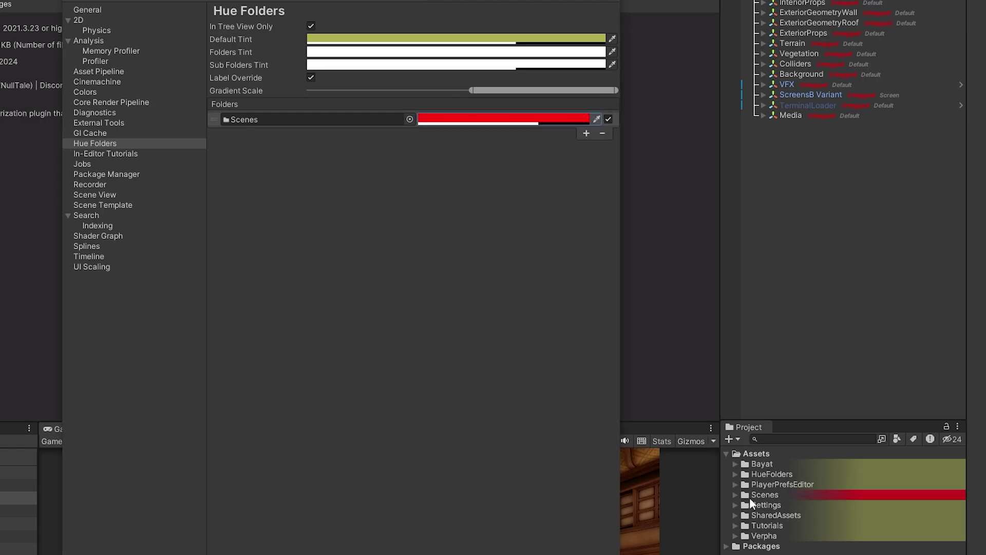
Step: Expand Scenes to check its subfolder tints, and adjust the Gradient Scale so the tint starts at the folder names and fades out after them
{"action": "left_click", "coordinate": [735, 494]}
{"action": "left_click", "coordinate": [735, 494]}
{"action": "left_click", "coordinate": [735, 494]}
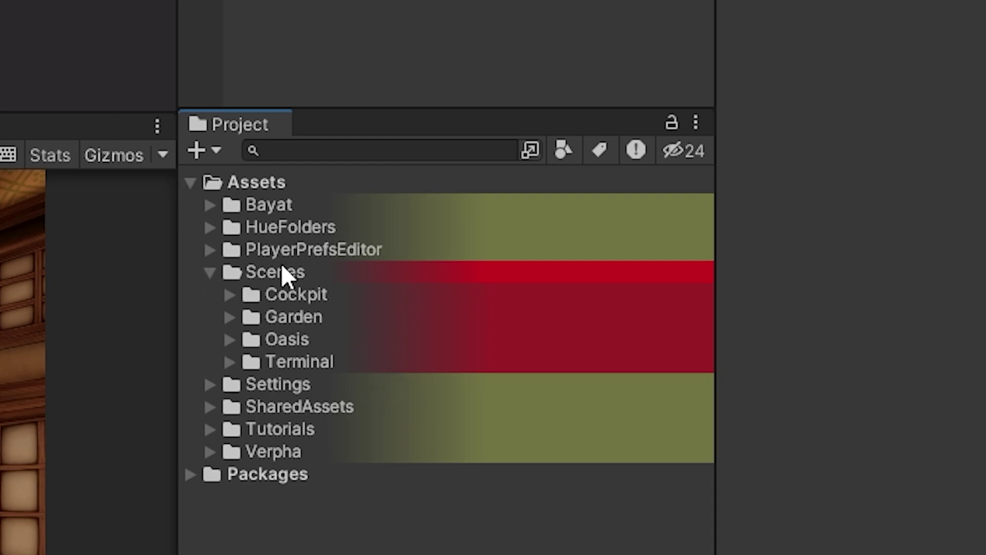
{"action": "left_click", "coordinate": [231, 295]}
{"action": "left_click", "coordinate": [231, 295]}
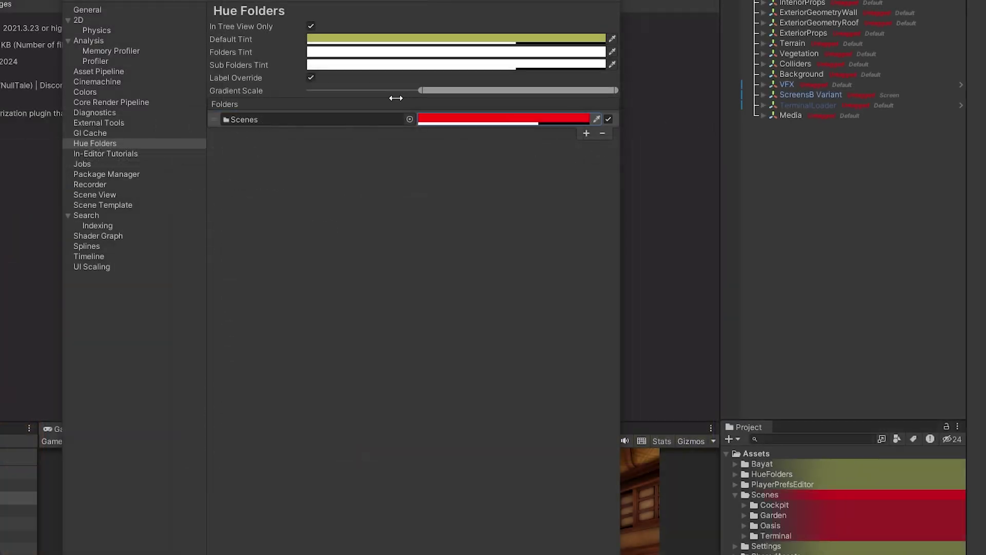
{"action": "left_click_drag", "start_coordinate": [360, 98], "coordinate": [471, 120]}
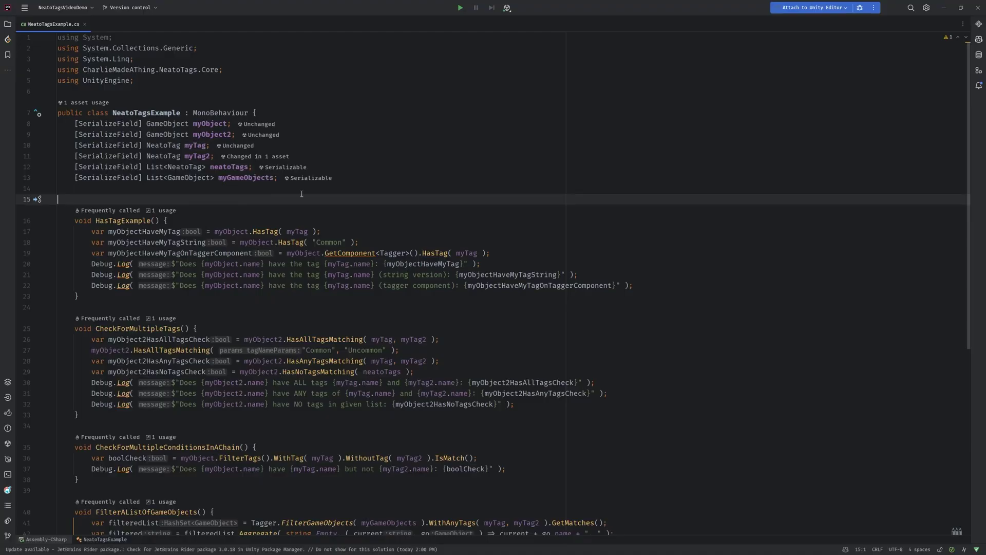
{"action": "left_click", "coordinate": [321, 231]}
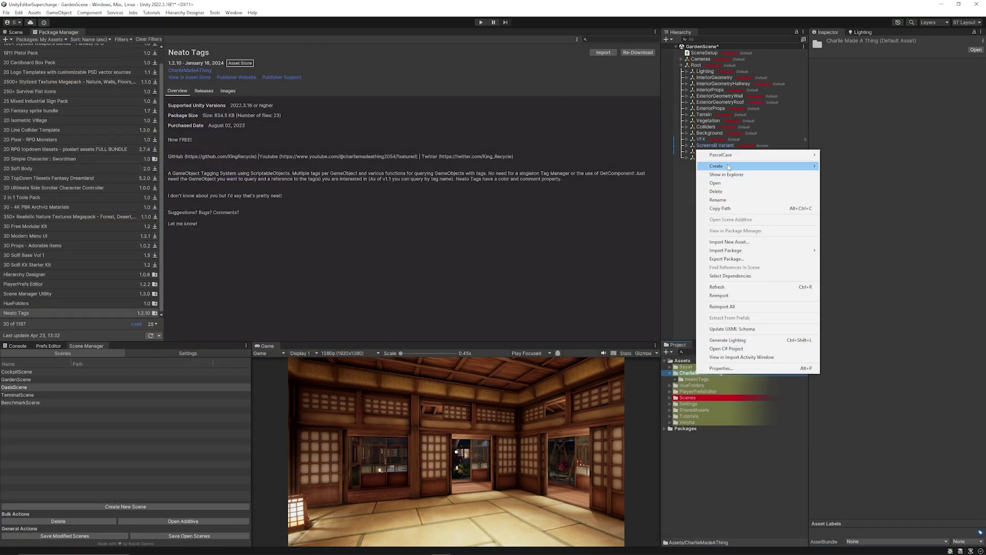
Step: Create a new Neato Tag named Player in the CharlieMadeAThing folder
{"action": "mouse_move", "coordinate": [728, 167]}
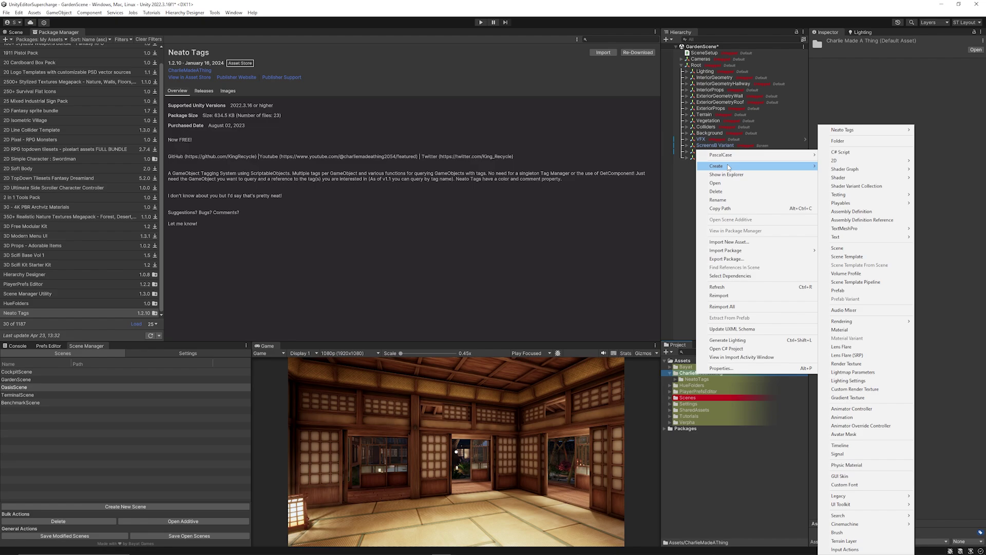
{"action": "mouse_move", "coordinate": [844, 131]}
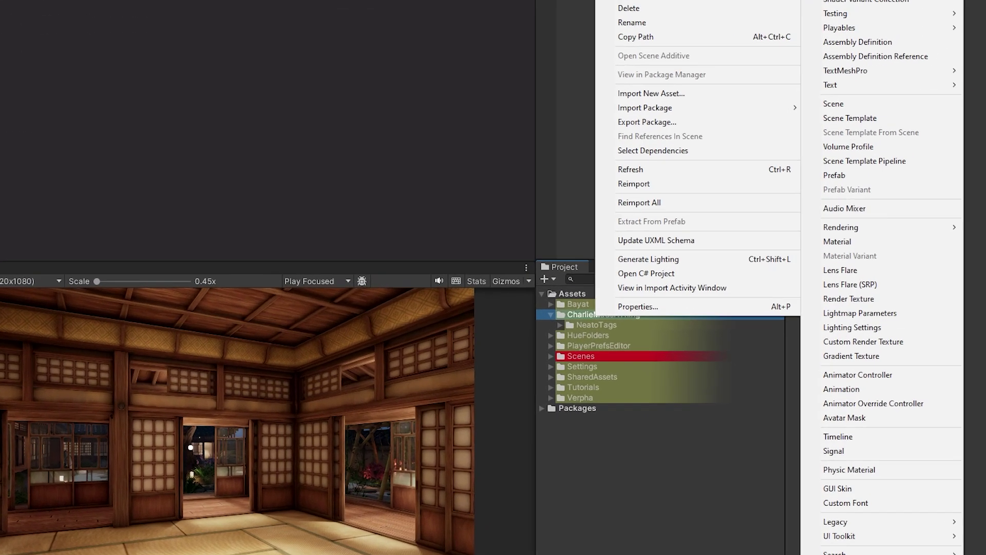
{"action": "left_click", "coordinate": [934, 130]}
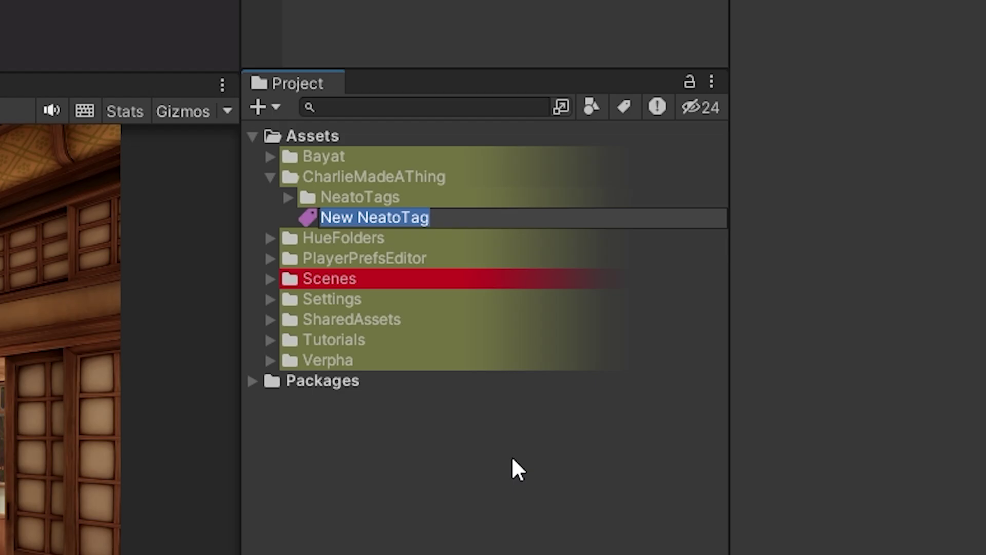
{"action": "type", "text": "Player"}
{"action": "key", "text": "Return"}
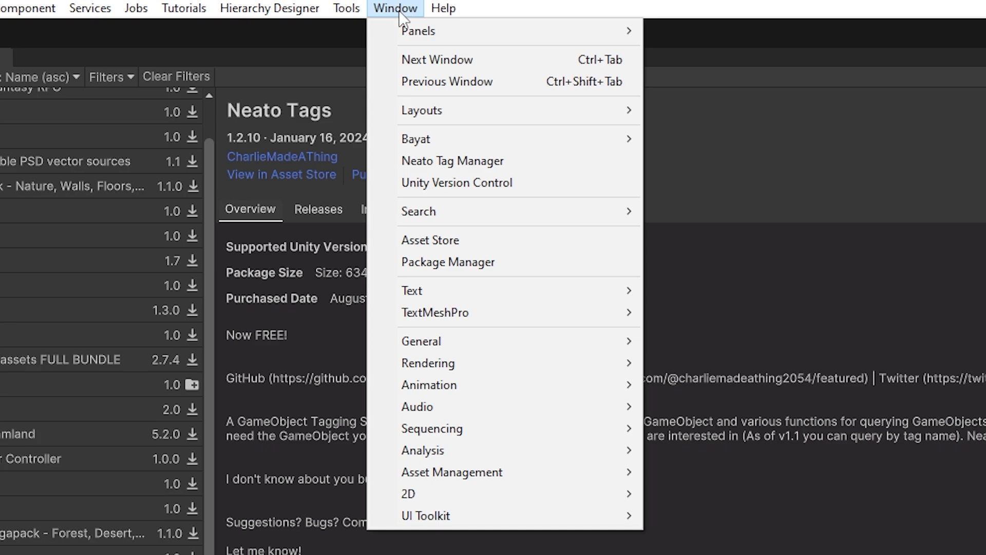
Step: Open the Neato Tag Manager and set the Player tag's color to red (FF0000)
{"action": "left_click", "coordinate": [462, 161]}
{"action": "left_click", "coordinate": [264, 81]}
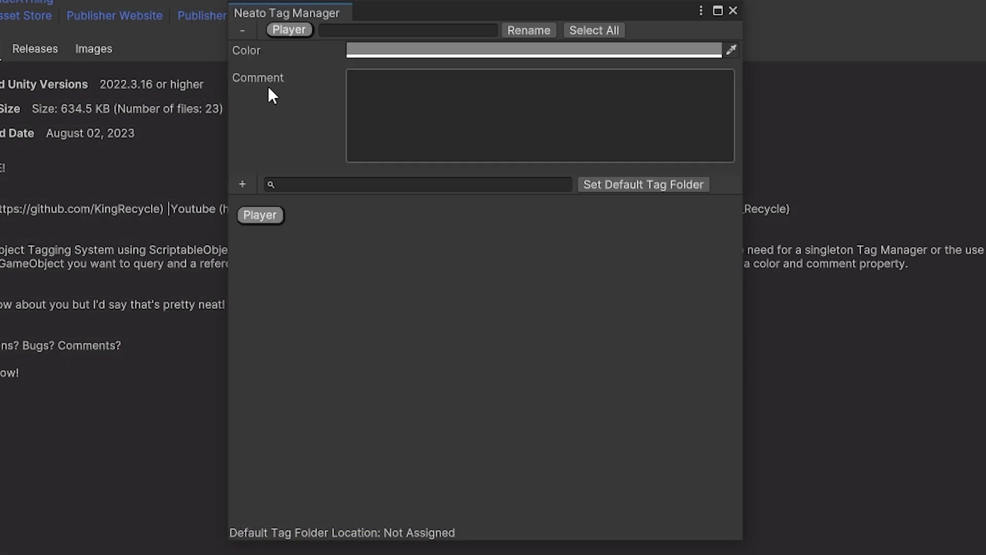
{"action": "left_click", "coordinate": [426, 51]}
{"action": "left_click_drag", "start_coordinate": [542, 146], "coordinate": [605, 131]}
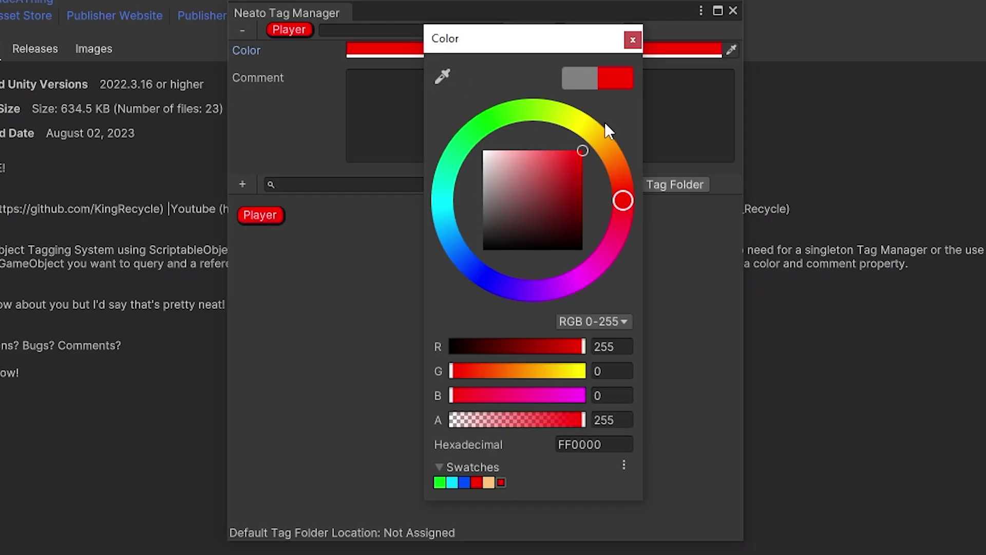
{"action": "left_click", "coordinate": [632, 40]}
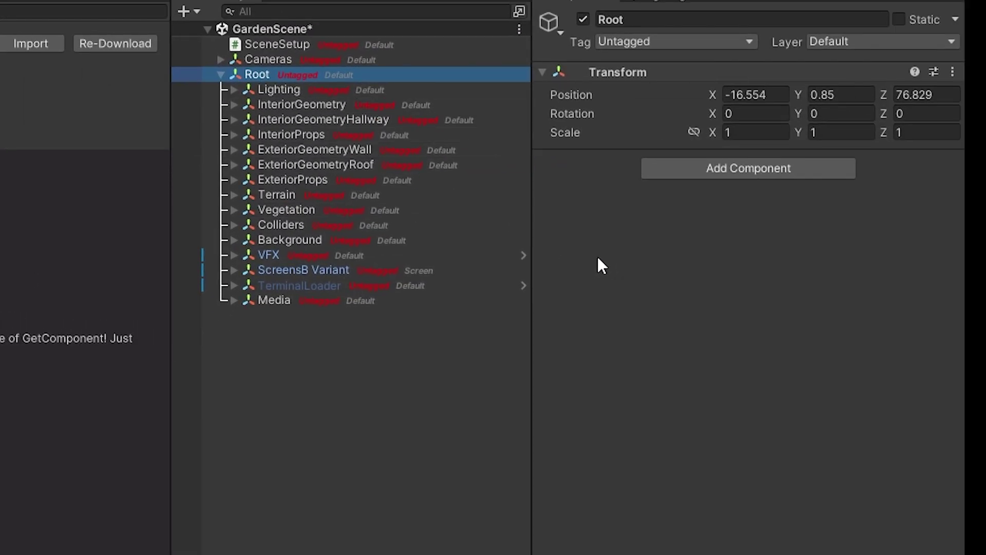
Step: Add the Neato Tags Tagger component to the Root object and assign it the Player tag
{"action": "left_click", "coordinate": [884, 156]}
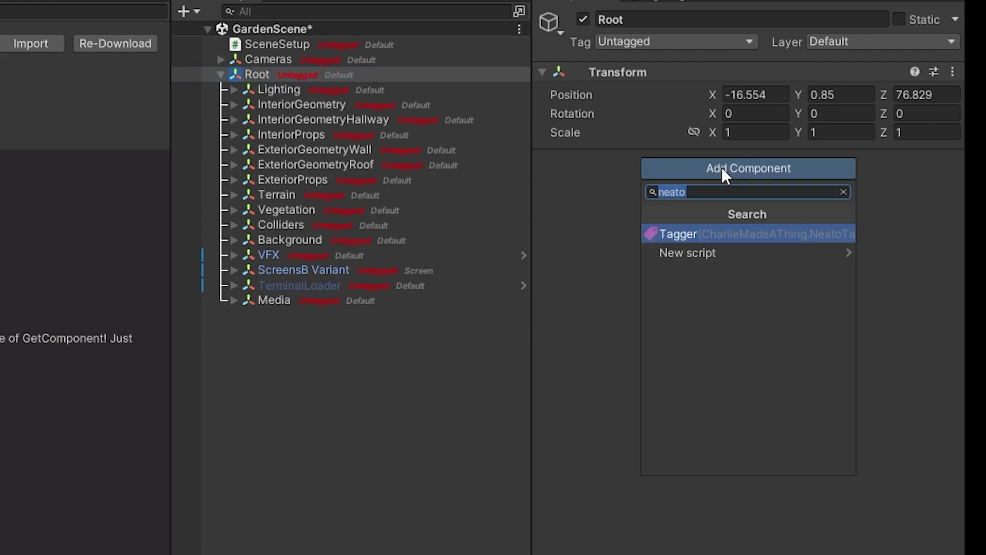
{"action": "left_click", "coordinate": [683, 234]}
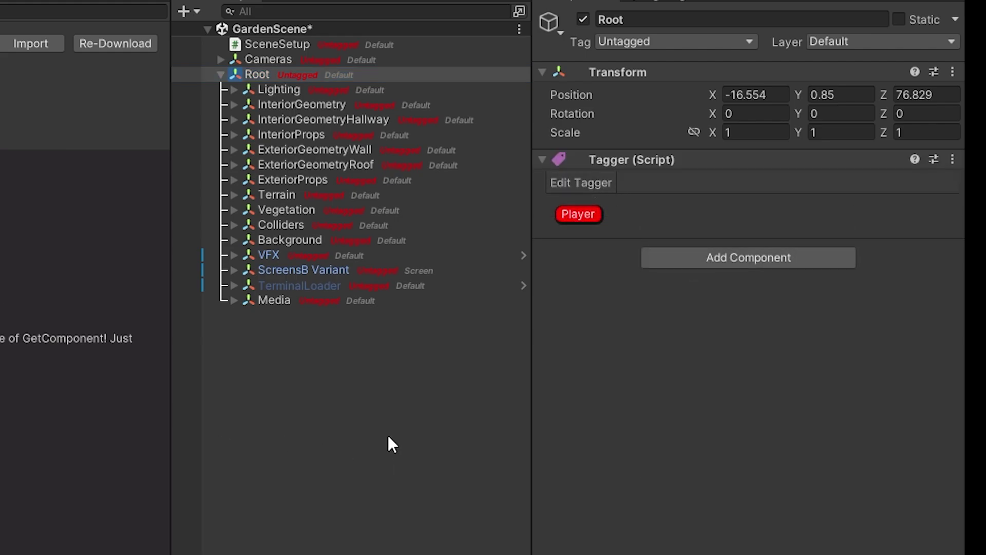
Step: Compare the components of Lighting and Root, and open Root's Tagger for editing its tags
{"action": "left_click", "coordinate": [281, 89]}
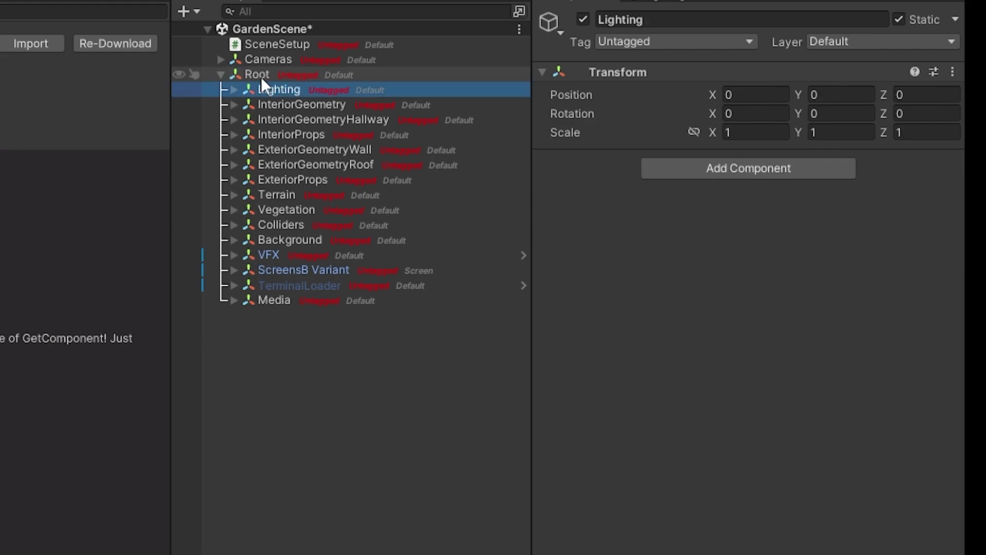
{"action": "left_click", "coordinate": [259, 75]}
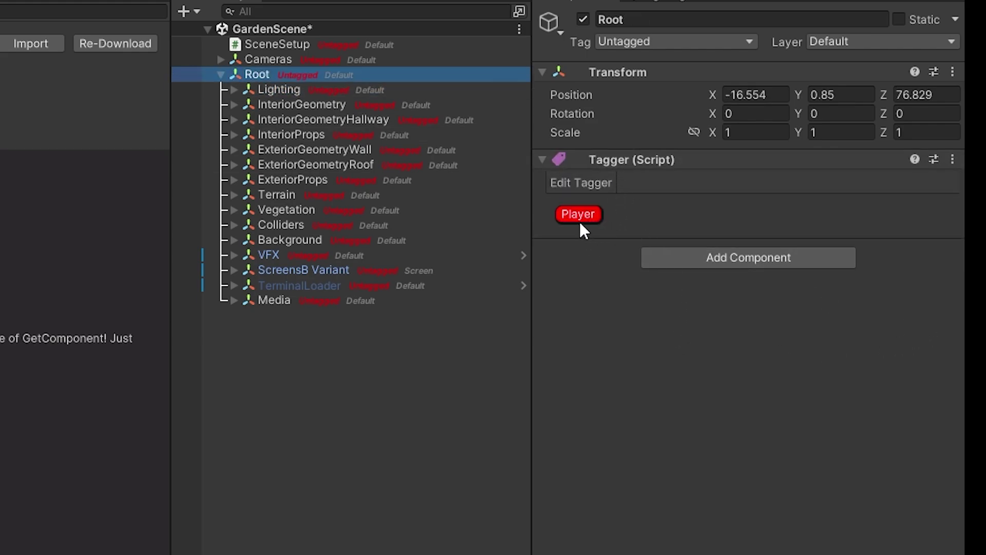
{"action": "left_click", "coordinate": [614, 190]}
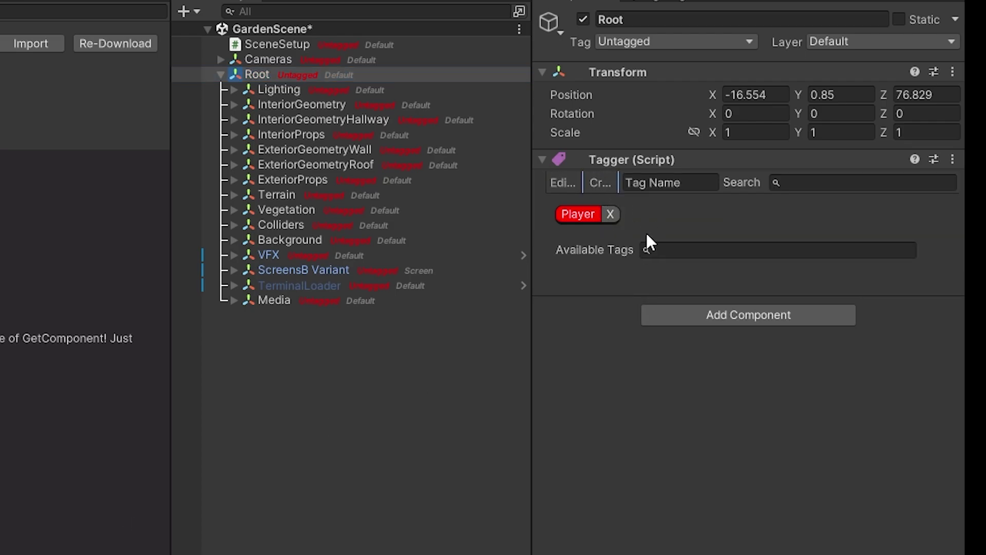
{"action": "left_click", "coordinate": [662, 187]}
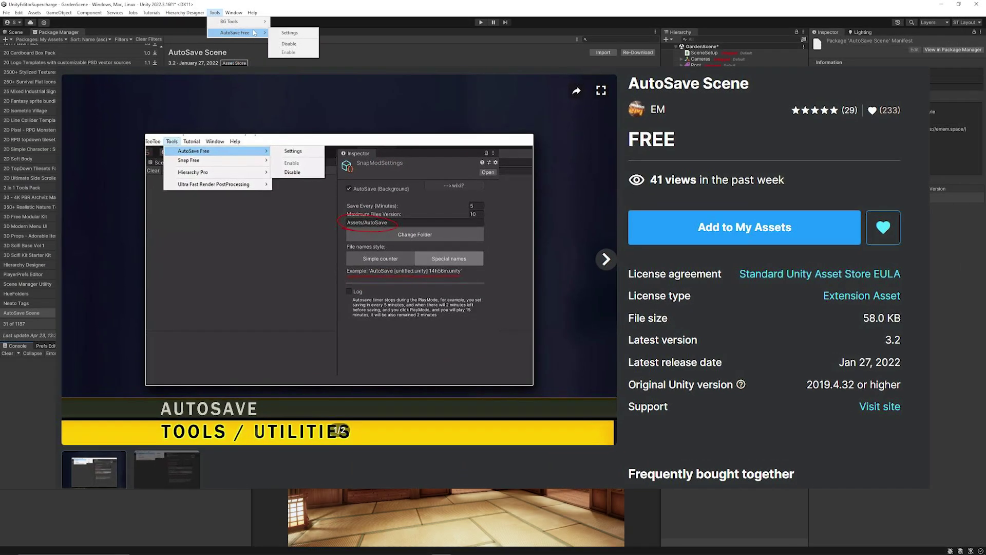
Step: Open the settings of the AutoSave Free tool
{"action": "left_click", "coordinate": [214, 12]}
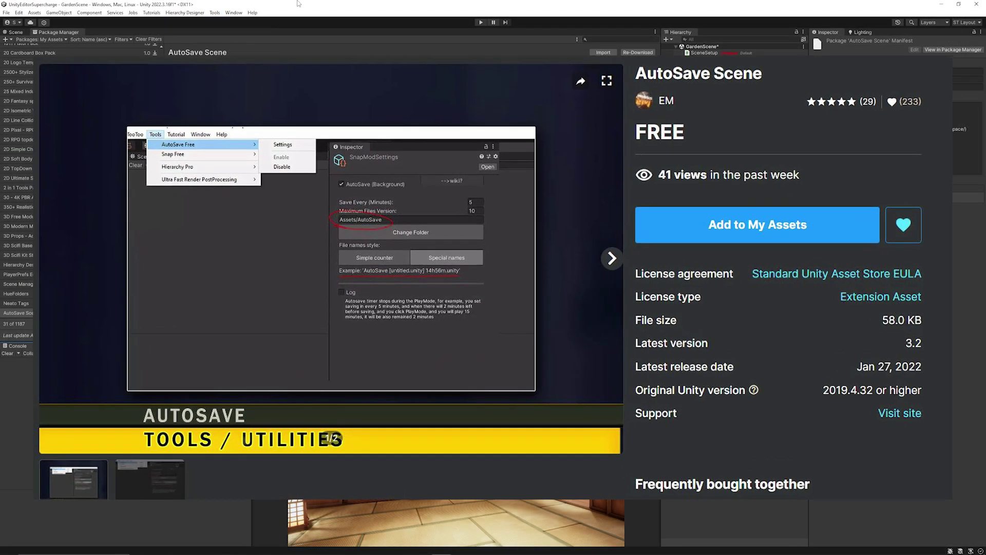
{"action": "left_click", "coordinate": [214, 13]}
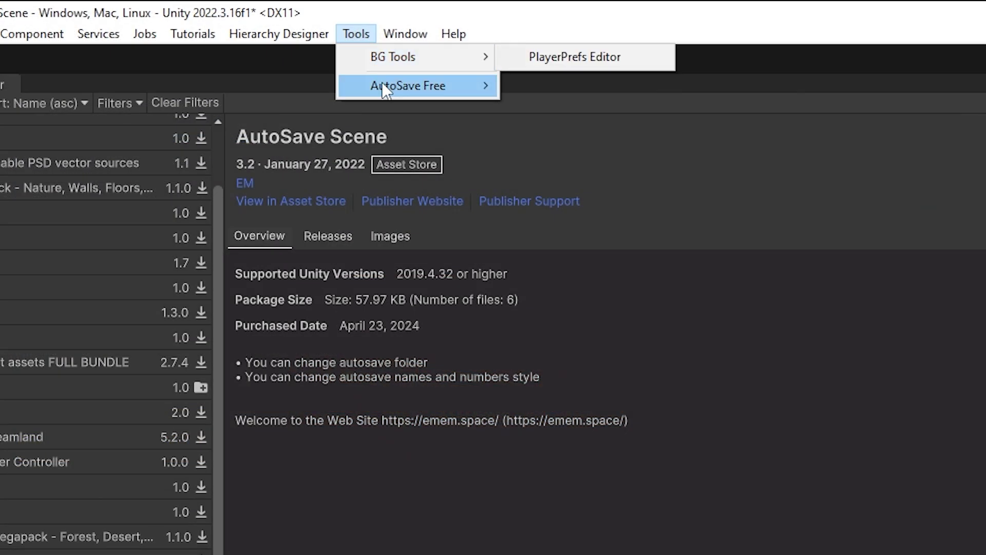
{"action": "mouse_move", "coordinate": [386, 92]}
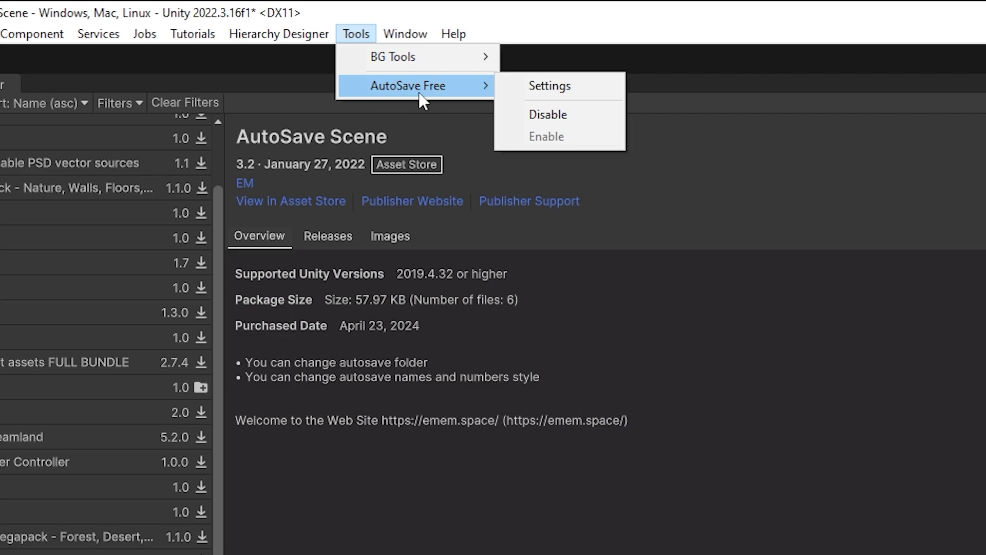
{"action": "left_click", "coordinate": [569, 87]}
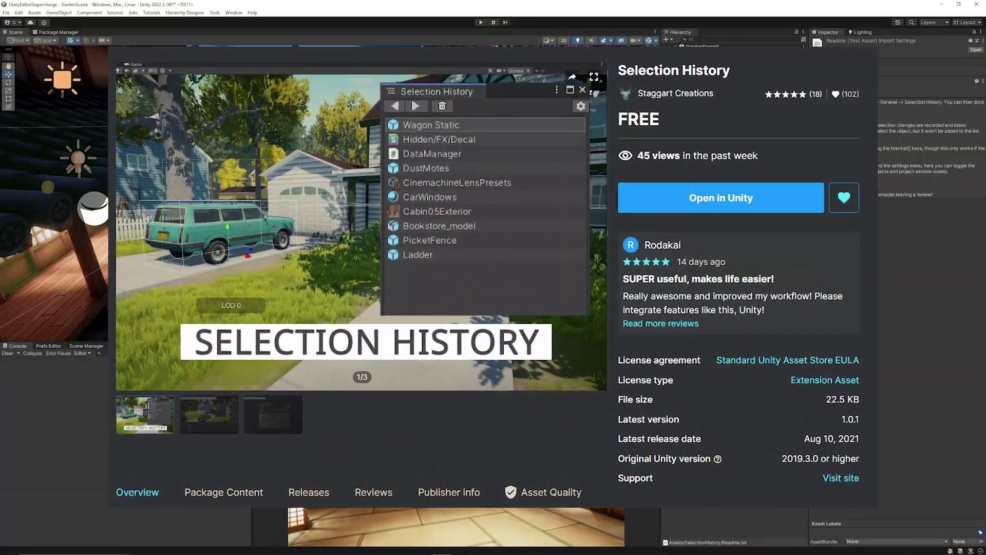
Step: Open the Selection History window, dock it between the Scene view and the Hierarchy, and narrow it to enlarge the Scene view
{"action": "left_click", "coordinate": [229, 13]}
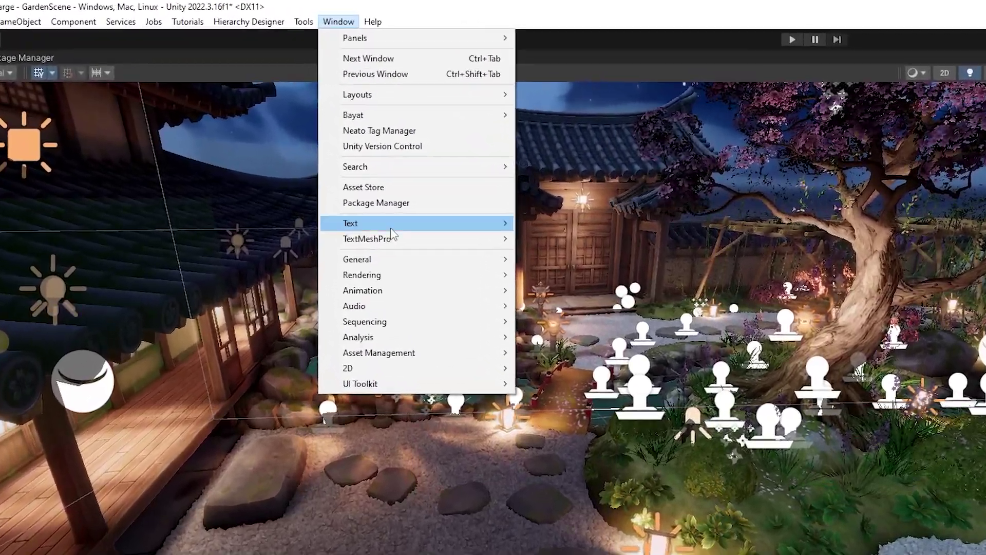
{"action": "mouse_move", "coordinate": [258, 143]}
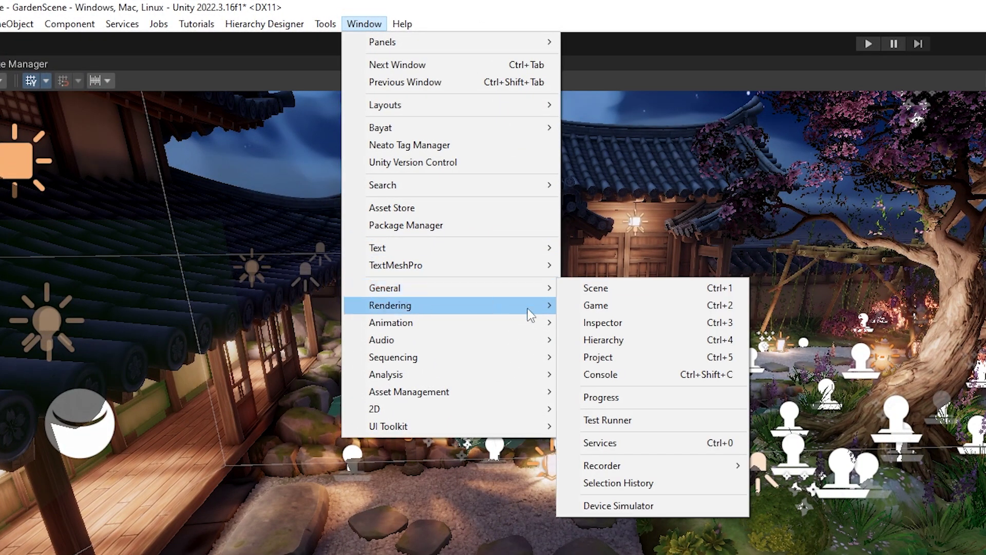
{"action": "left_click", "coordinate": [636, 485]}
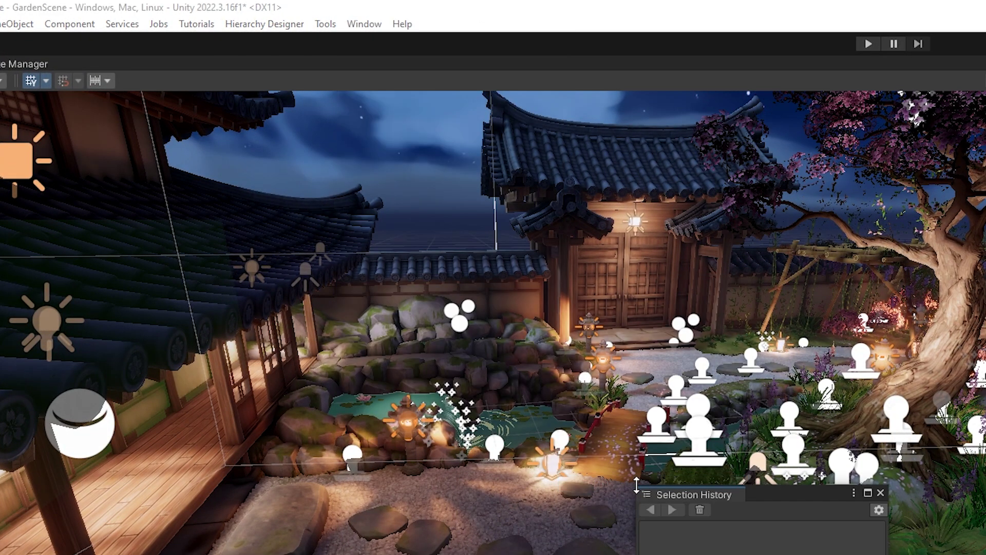
{"action": "left_click_drag", "start_coordinate": [689, 492], "coordinate": [985, 225]}
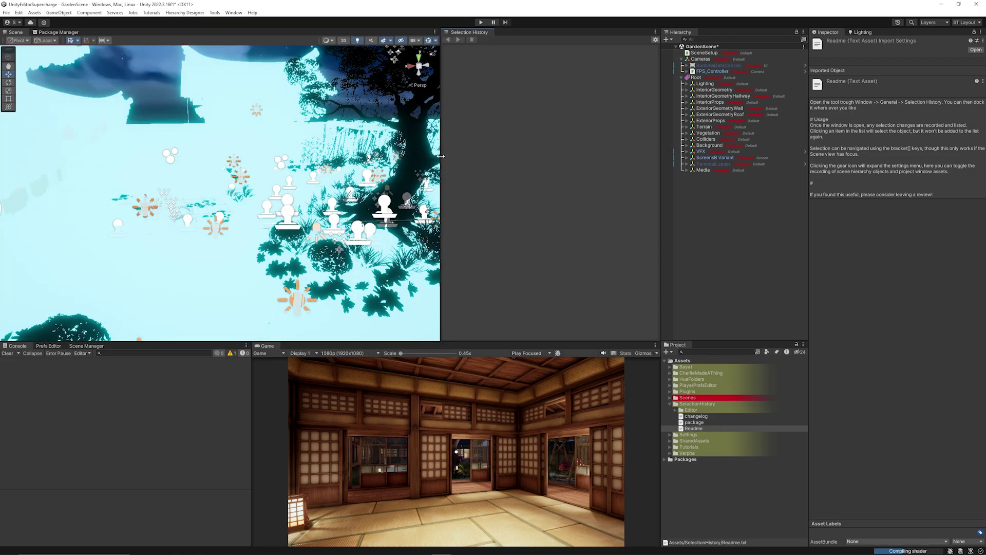
{"action": "left_click_drag", "start_coordinate": [441, 156], "coordinate": [495, 156]}
Step: Select Lighting, InteriorGeometry, InteriorGeometryHallway, ExteriorGeometryWall, ExteriorProps, Terrain, Vegetation and Colliders one after another to record them in the history
{"action": "left_click", "coordinate": [709, 84]}
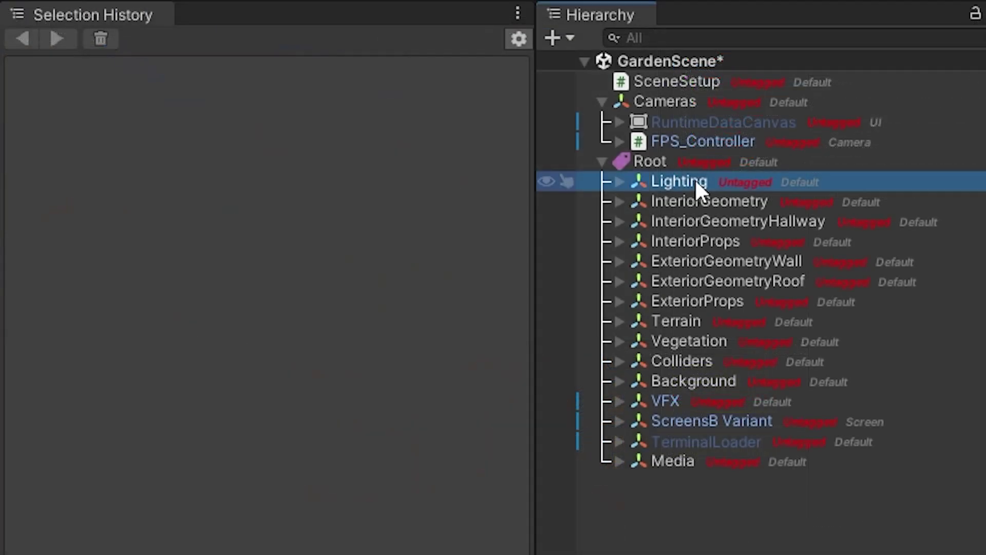
{"action": "left_click", "coordinate": [711, 90]}
{"action": "left_click", "coordinate": [716, 96]}
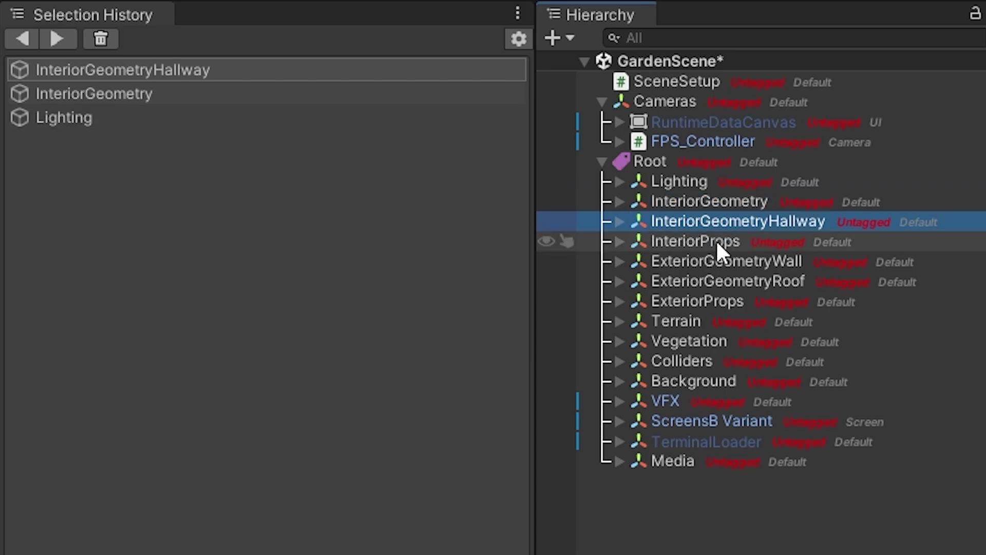
{"action": "left_click", "coordinate": [719, 261]}
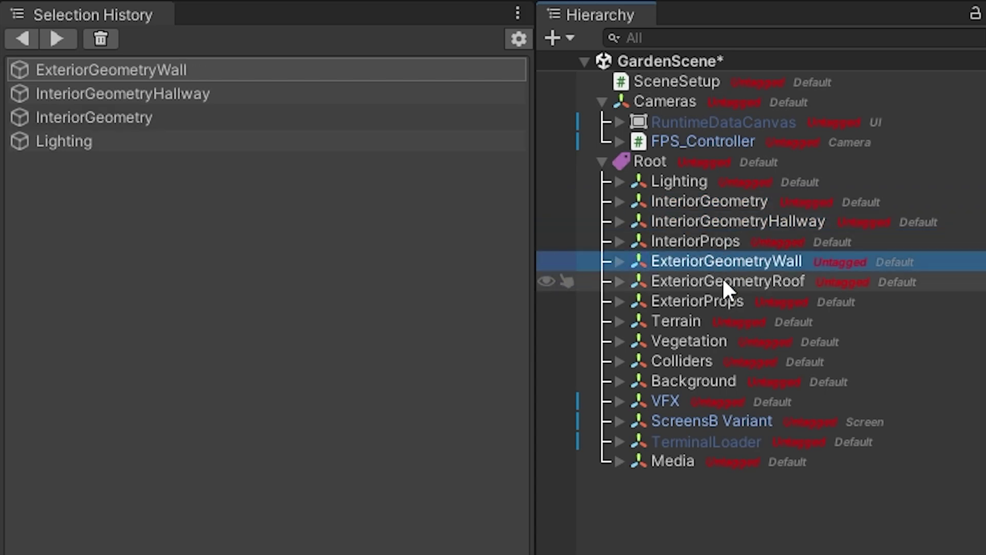
{"action": "left_click", "coordinate": [721, 301]}
{"action": "left_click", "coordinate": [719, 321]}
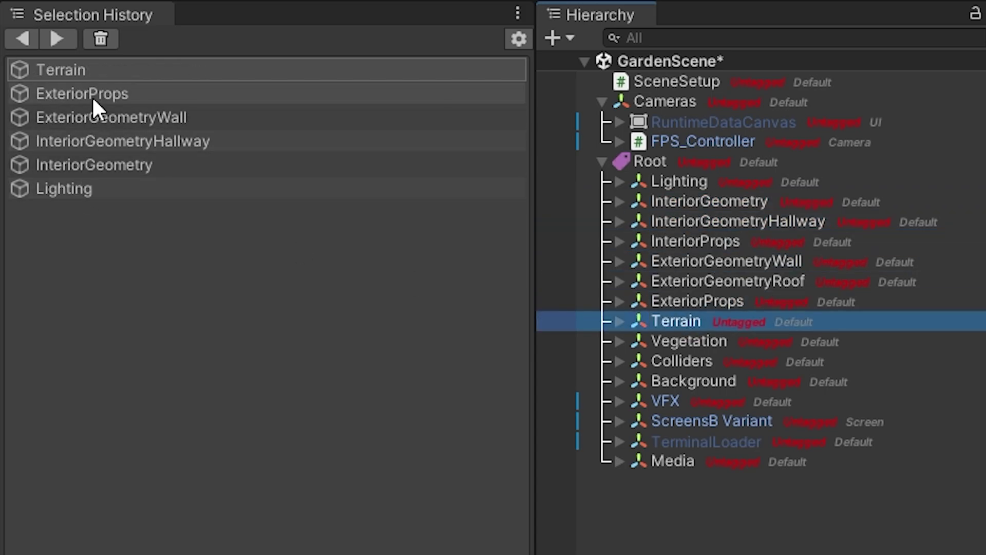
{"action": "left_click", "coordinate": [678, 342]}
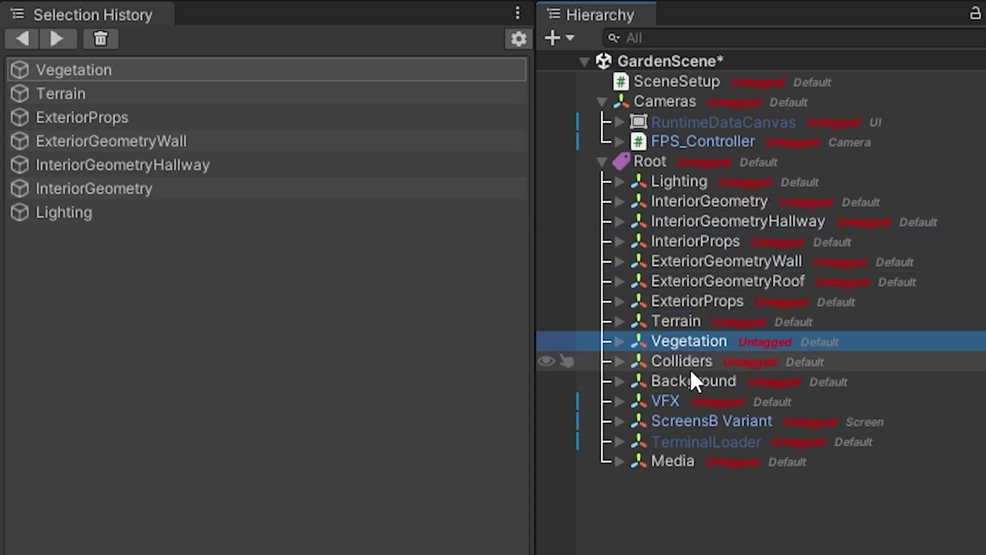
{"action": "left_click", "coordinate": [684, 362]}
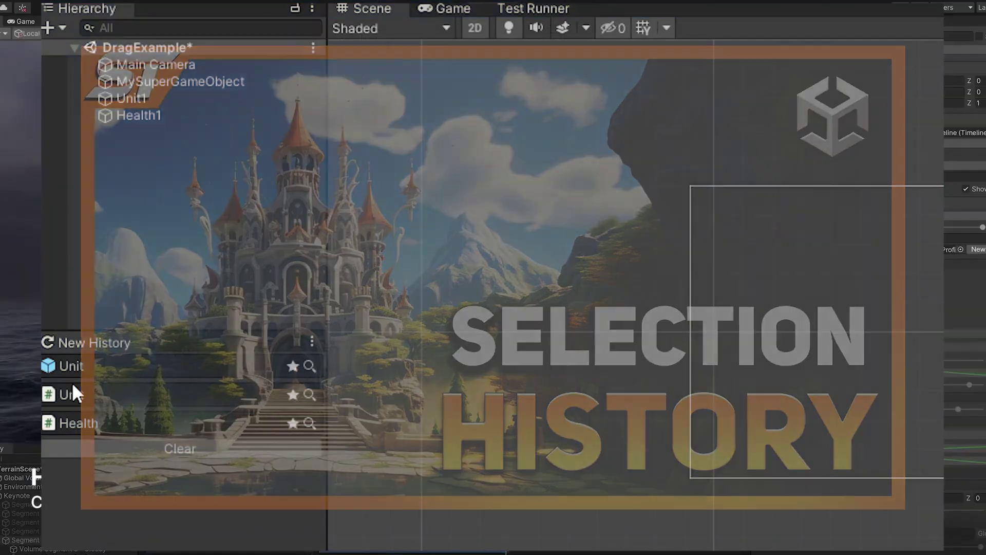
Step: Open the History window of Selection History by Gemserk and select several Assets folders to record them
{"action": "left_click_drag", "start_coordinate": [72, 394], "coordinate": [577, 336]}
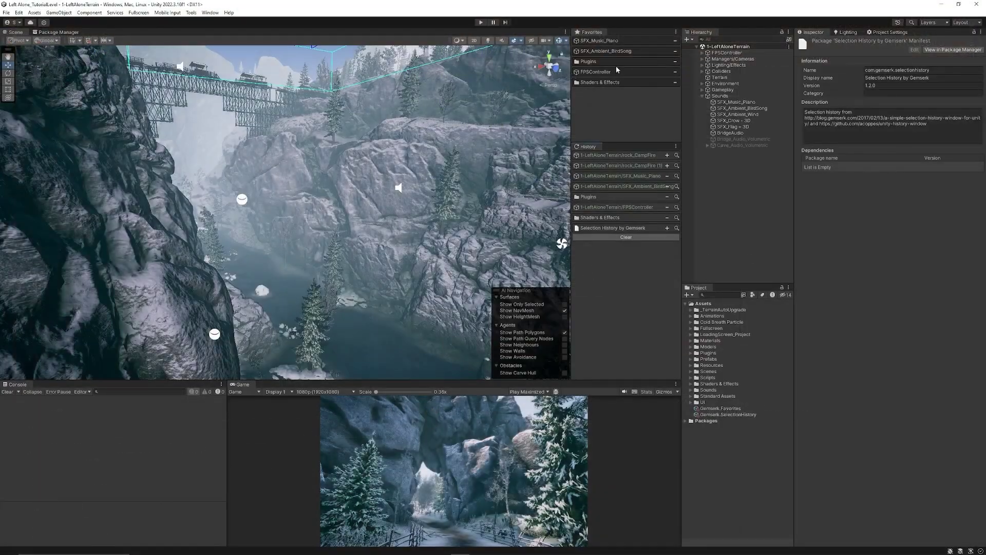
{"action": "left_click", "coordinate": [210, 12]}
{"action": "mouse_move", "coordinate": [257, 90]}
{"action": "left_click", "coordinate": [370, 101]}
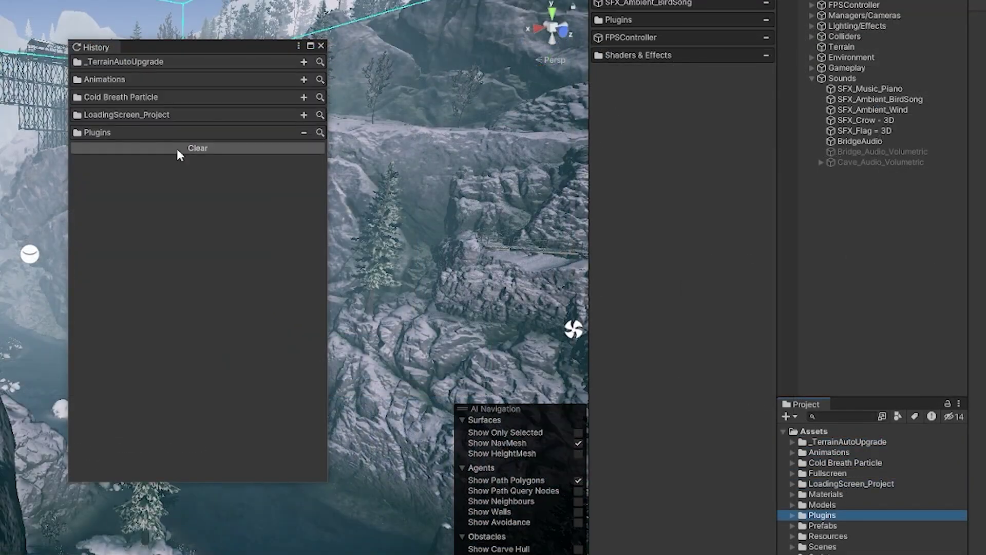
{"action": "left_click", "coordinate": [827, 522]}
{"action": "left_click", "coordinate": [838, 535]}
{"action": "left_click", "coordinate": [854, 4]}
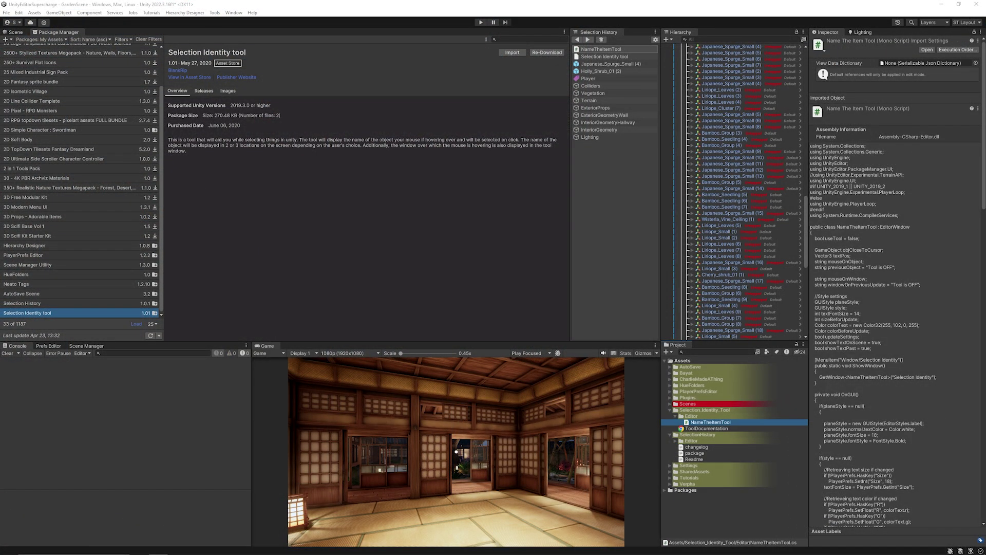
Step: Open the Selection Identity tool from the Scene view and move its window clear of the garden's planted area
{"action": "left_click", "coordinate": [15, 32]}
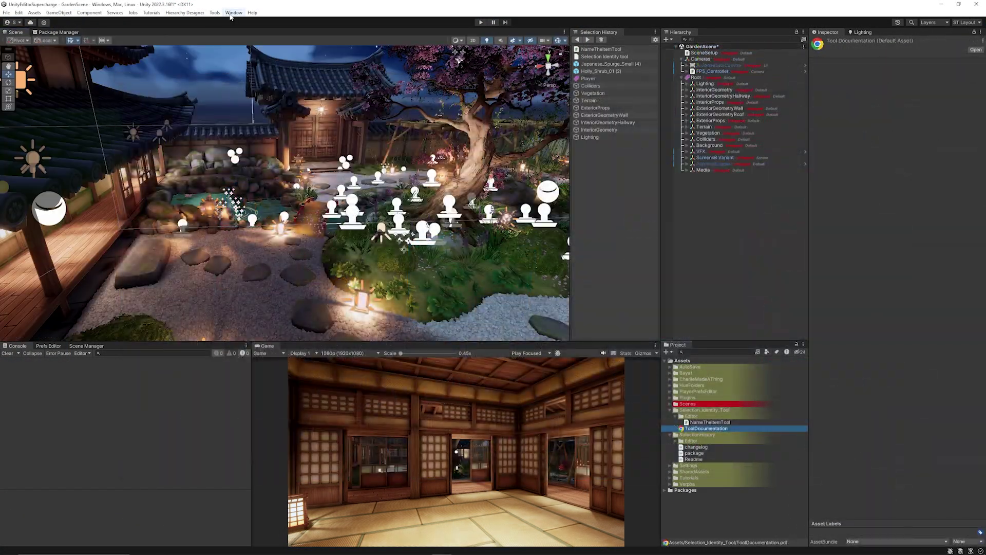
{"action": "left_click", "coordinate": [233, 12]}
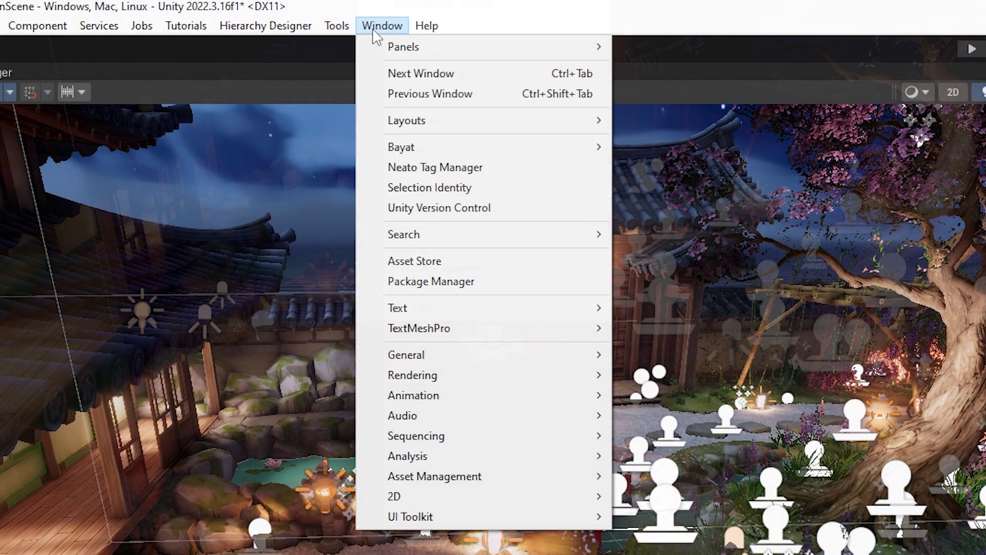
{"action": "left_click", "coordinate": [429, 187]}
{"action": "left_click_drag", "start_coordinate": [600, 203], "coordinate": [408, 291]}
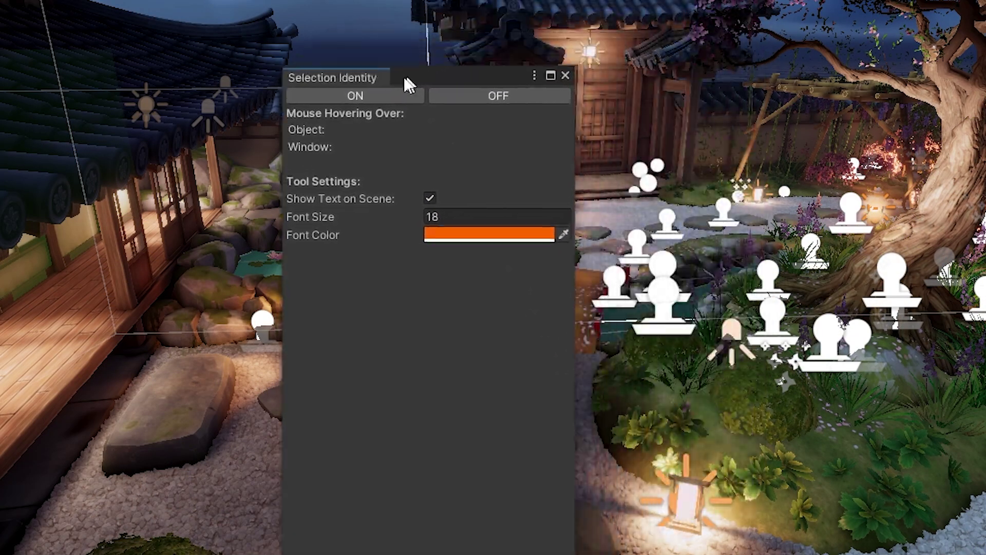
{"action": "left_click_drag", "start_coordinate": [408, 85], "coordinate": [364, 105]}
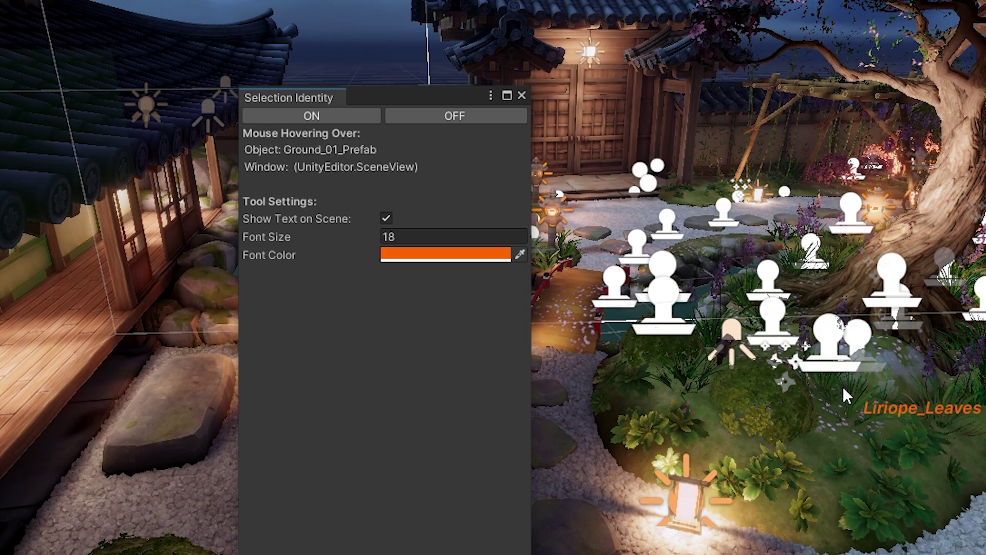
Step: Select the wooden gate door in the scene and switch the Selection Identity tool off and on again
{"action": "left_click", "coordinate": [602, 119]}
{"action": "left_click", "coordinate": [443, 116]}
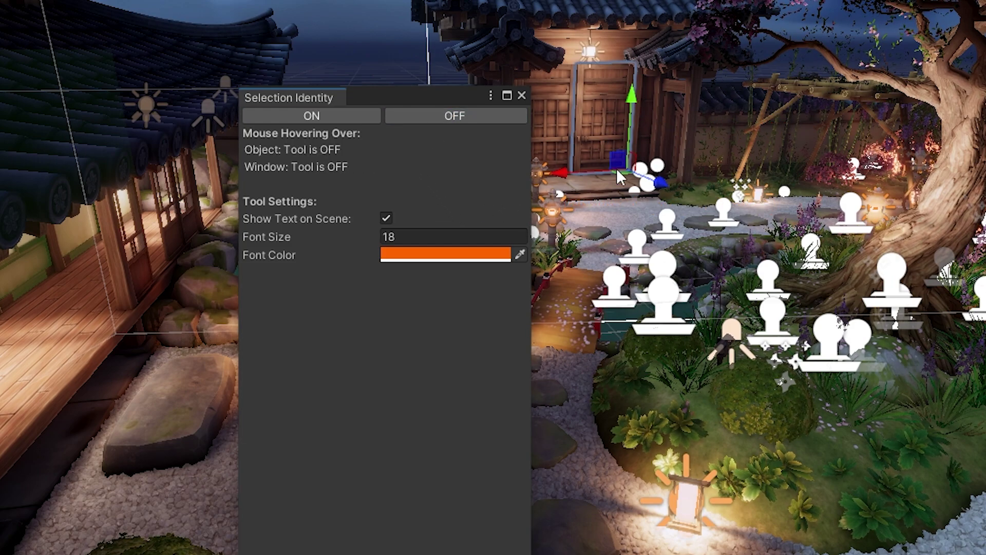
{"action": "left_click", "coordinate": [321, 114]}
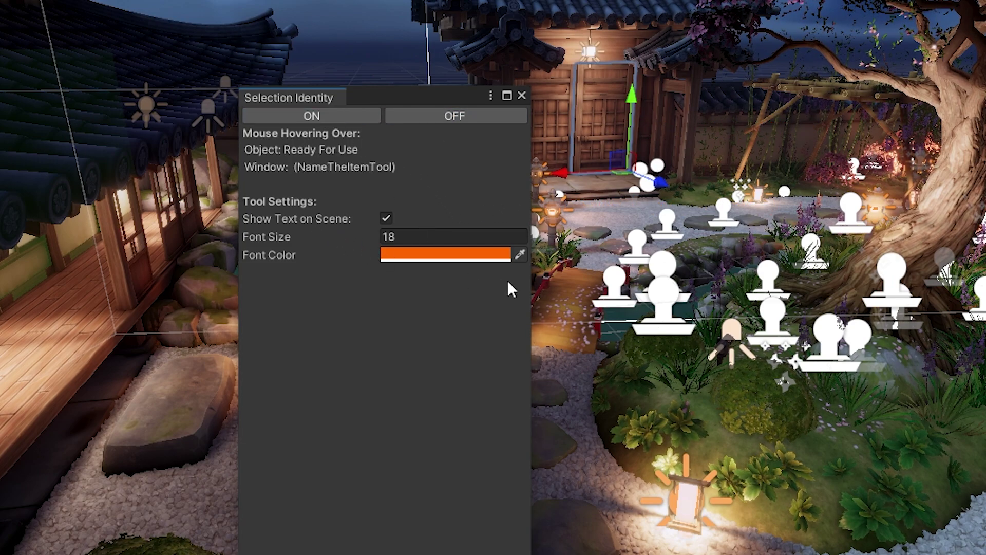
Step: Set Selection Identity's font color to white and try out the object name labels in the scene
{"action": "left_click", "coordinate": [461, 255]}
{"action": "left_click_drag", "start_coordinate": [554, 384], "coordinate": [510, 349]}
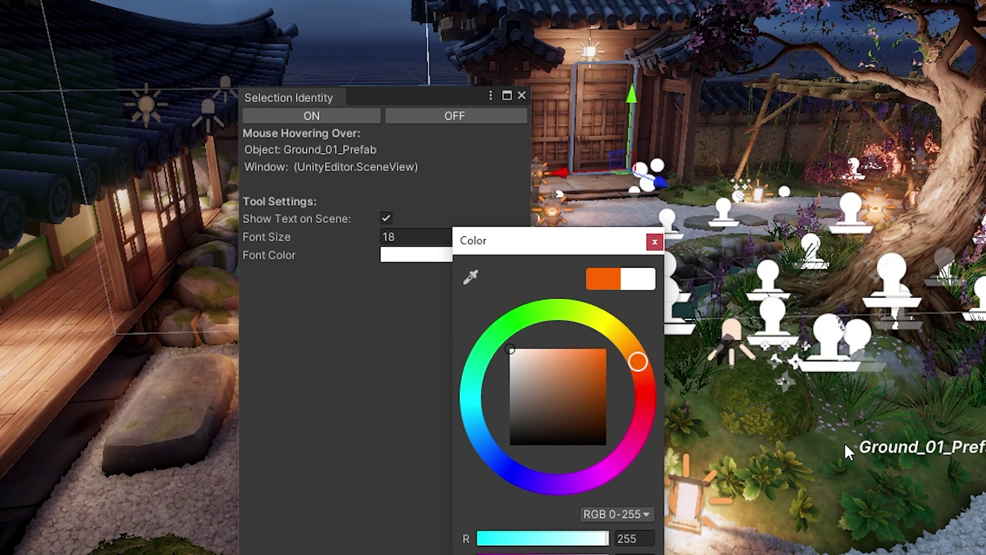
{"action": "left_click", "coordinate": [653, 243]}
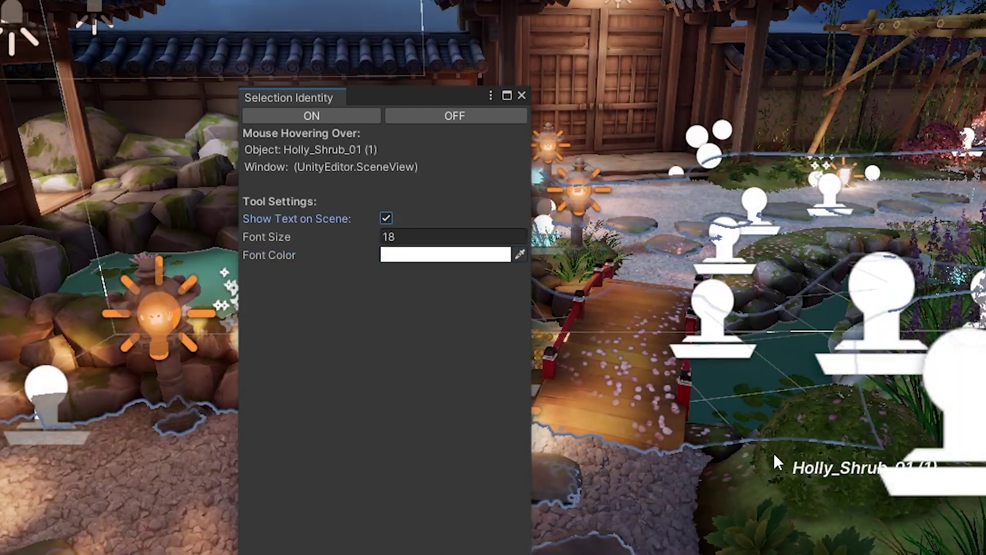
{"action": "middle_click_drag", "start_coordinate": [776, 458], "coordinate": [780, 414]}
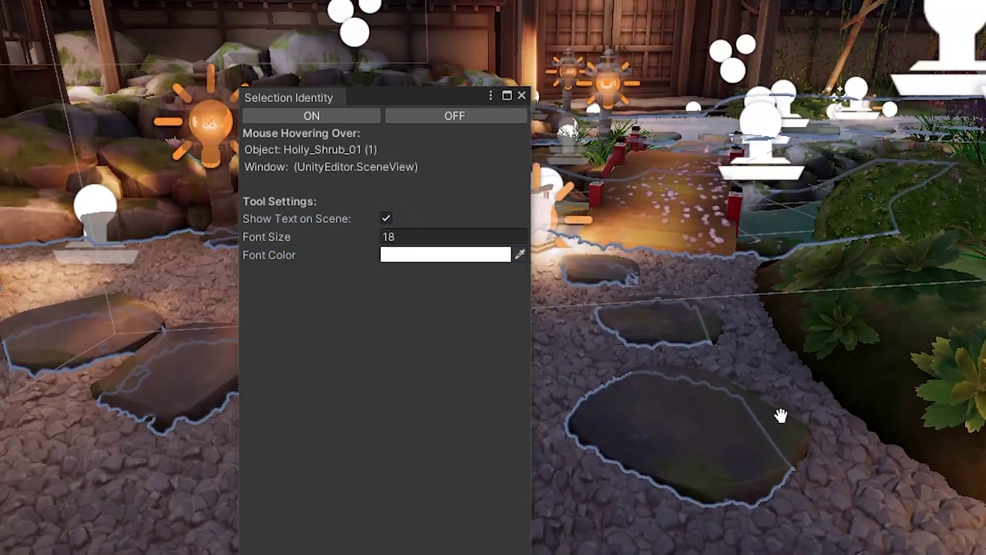
{"action": "left_click", "coordinate": [707, 436]}
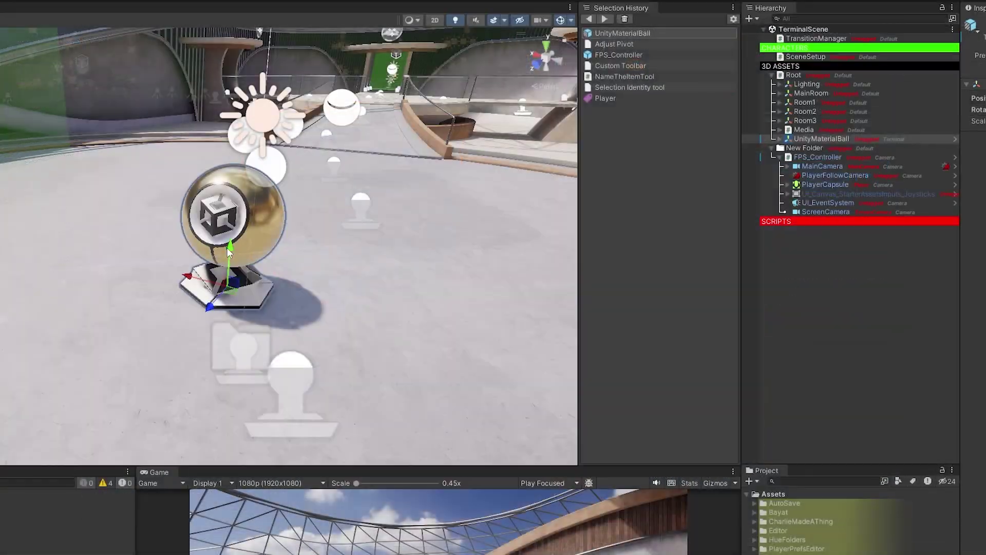
Step: Examine the UnityMaterialBall and its current pivot position in the TerminalScene
{"action": "mouse_move", "coordinate": [229, 251]}
{"action": "left_mouse_down"}
{"action": "mouse_move", "coordinate": [230, 188]}
{"action": "mouse_move", "coordinate": [229, 236]}
{"action": "left_mouse_up"}
{"action": "key", "text": "f"}
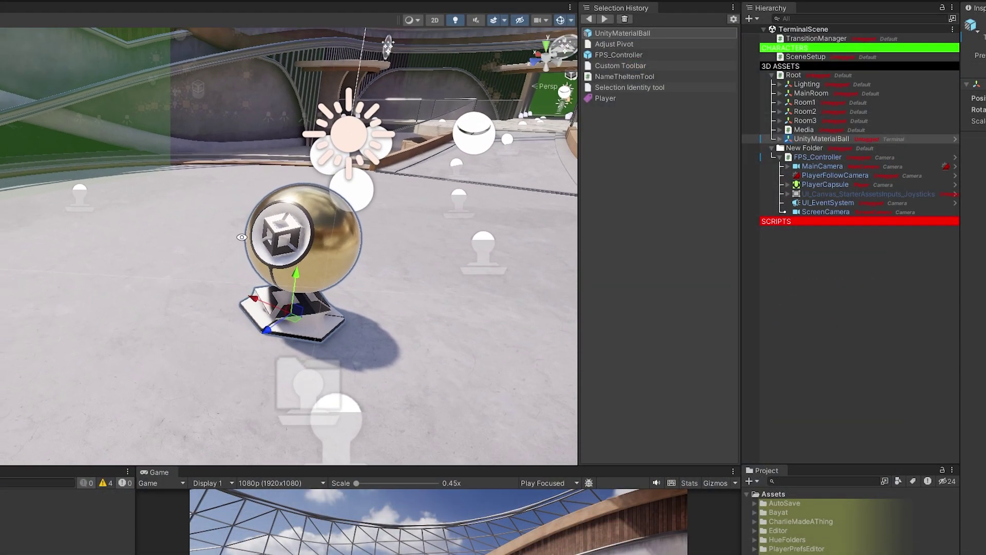
{"action": "right_click_drag", "start_coordinate": [242, 237], "coordinate": [179, 352]}
{"action": "right_click_drag", "start_coordinate": [264, 297], "coordinate": [276, 397]}
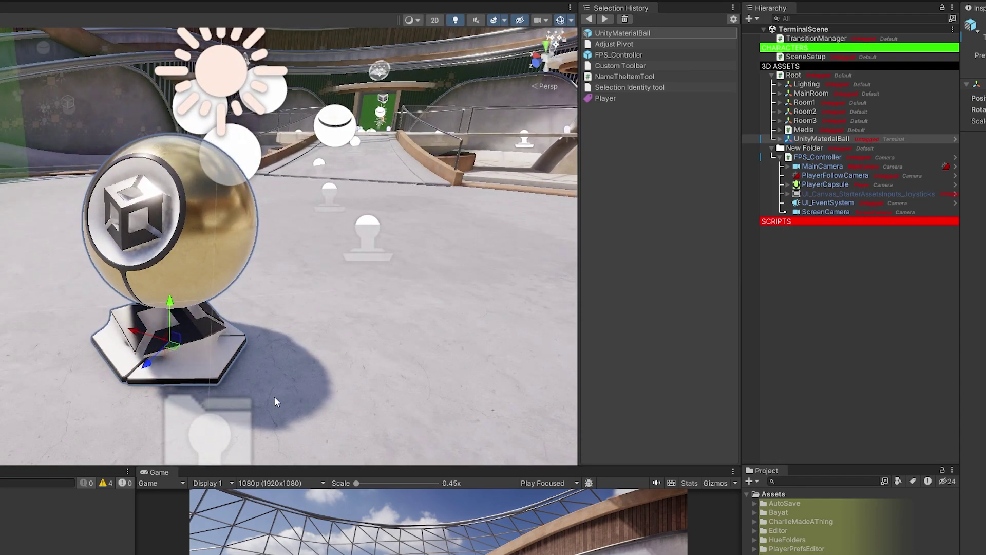
{"action": "left_click", "coordinate": [847, 234]}
{"action": "left_click", "coordinate": [175, 343]}
{"action": "scroll", "coordinate": [181, 343], "scroll_direction": "down", "scroll_amount": 1}
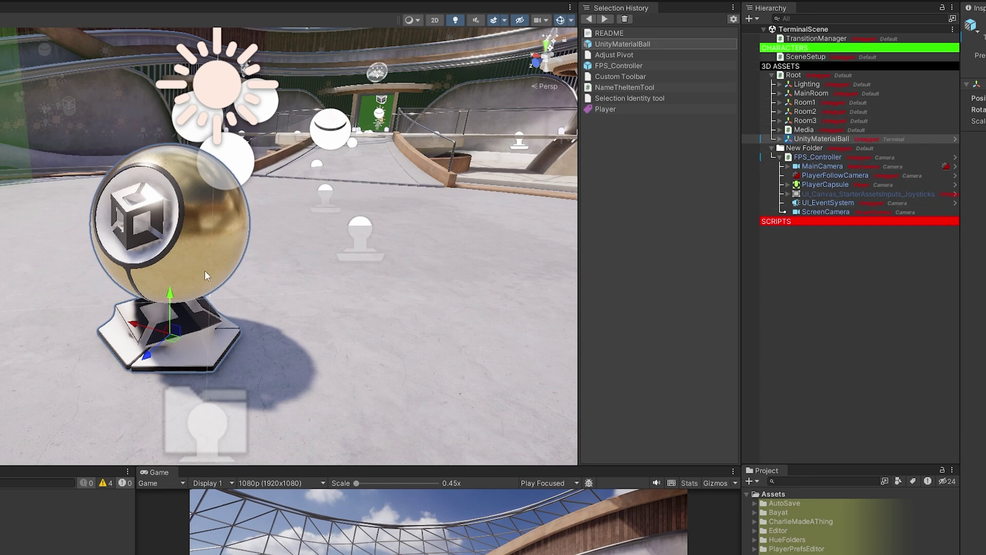
Step: Create an empty child object named Pivot under UnityMaterialBall and move it to the front corner of the stand
{"action": "left_click", "coordinate": [824, 139]}
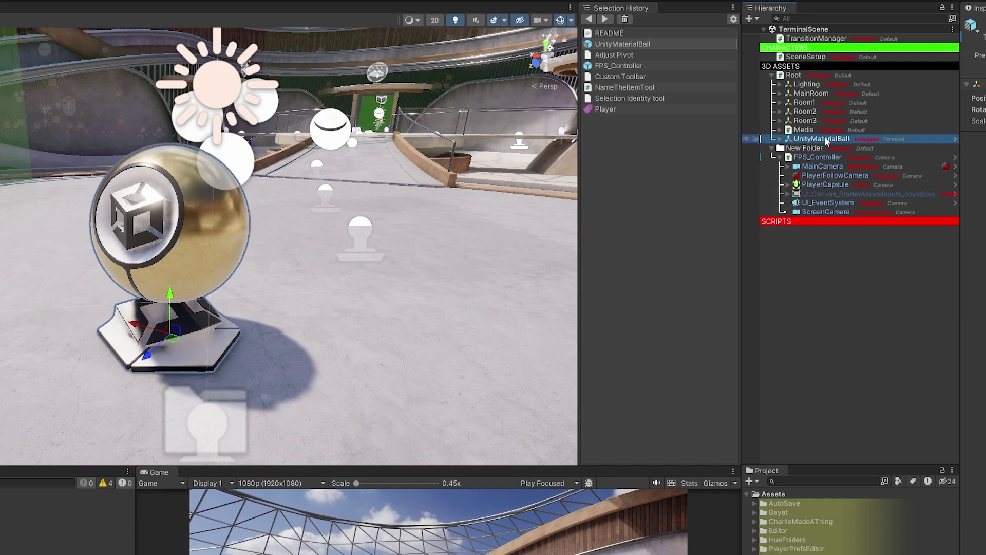
{"action": "right_click", "coordinate": [826, 141]}
{"action": "left_click", "coordinate": [864, 306]}
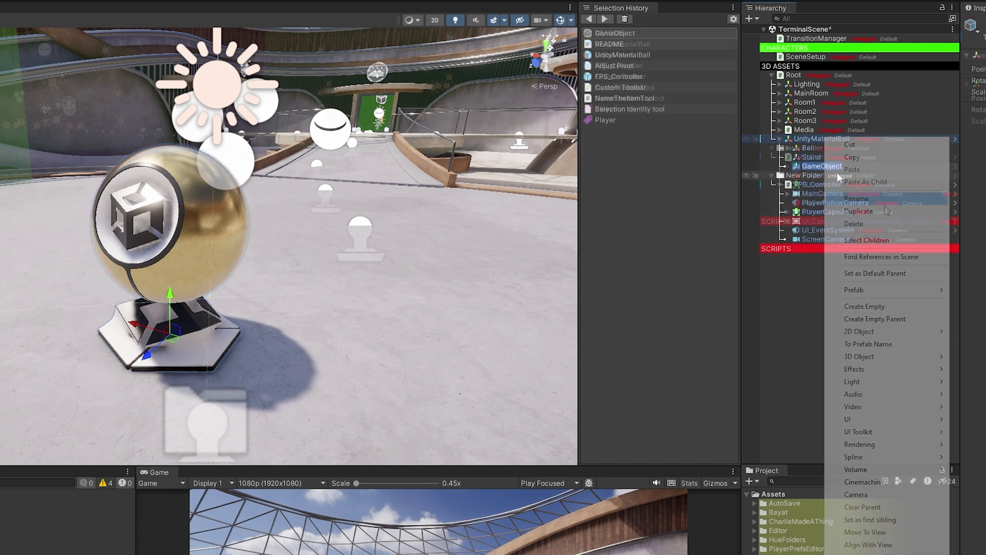
{"action": "type", "text": "Pivot"}
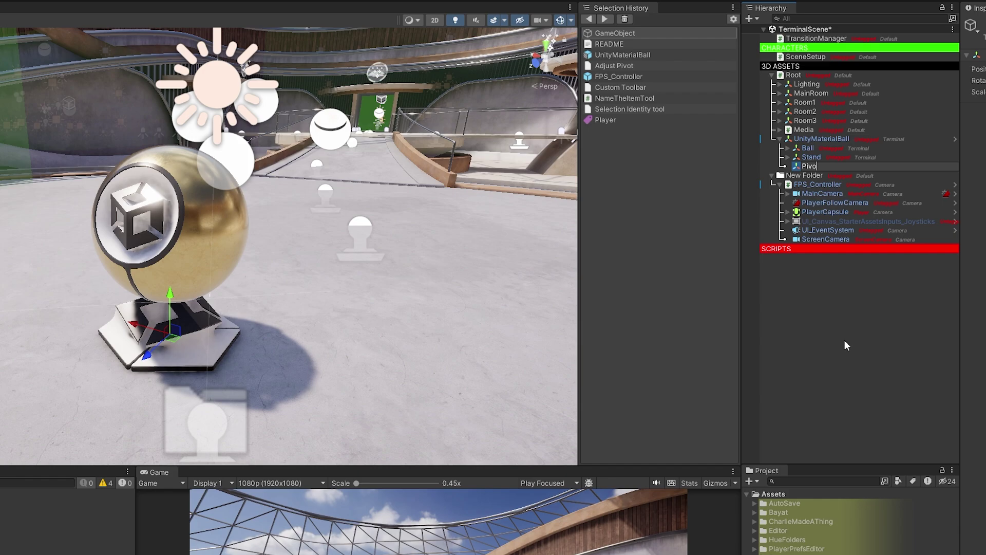
{"action": "key", "text": "Return"}
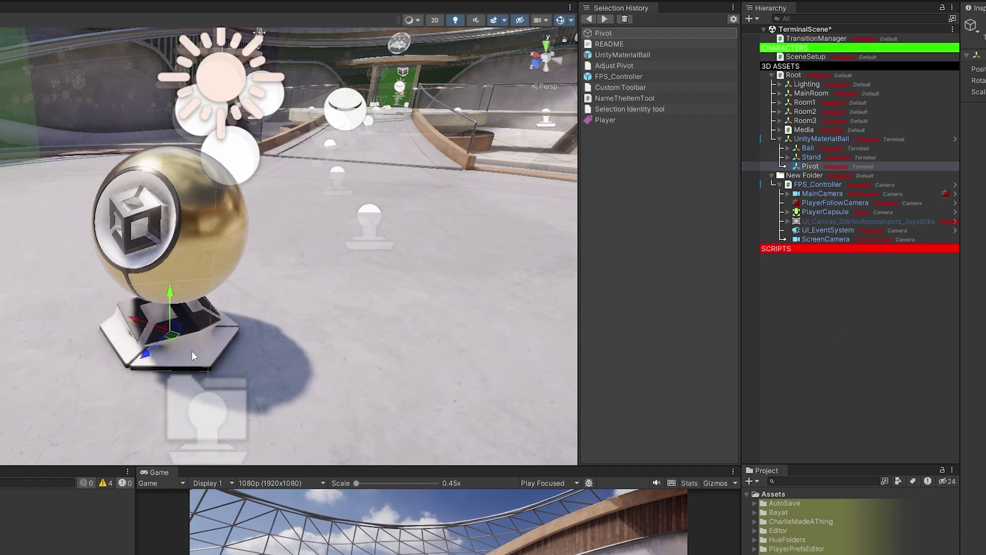
{"action": "left_click_drag", "start_coordinate": [150, 330], "coordinate": [129, 369]}
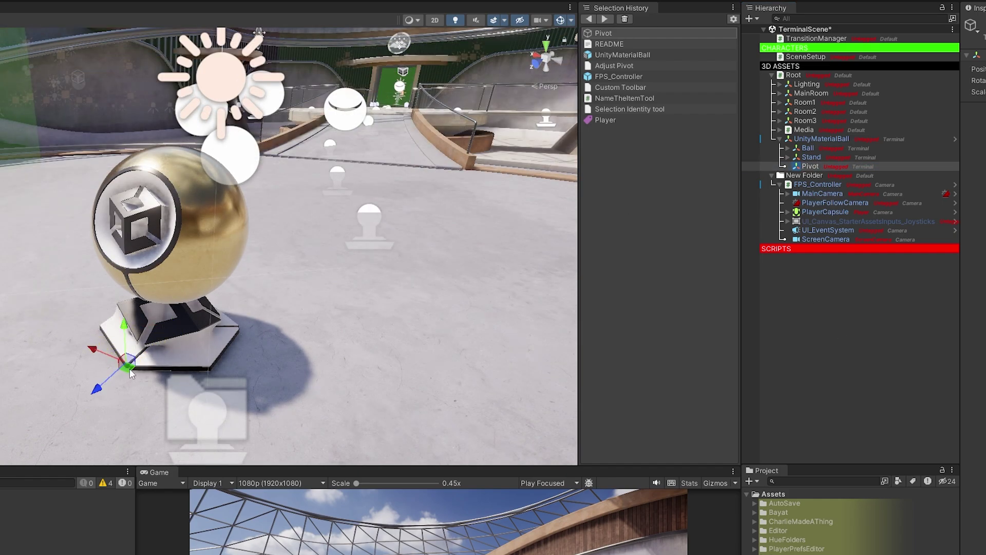
{"action": "right_click_drag", "start_coordinate": [129, 368], "coordinate": [149, 370]}
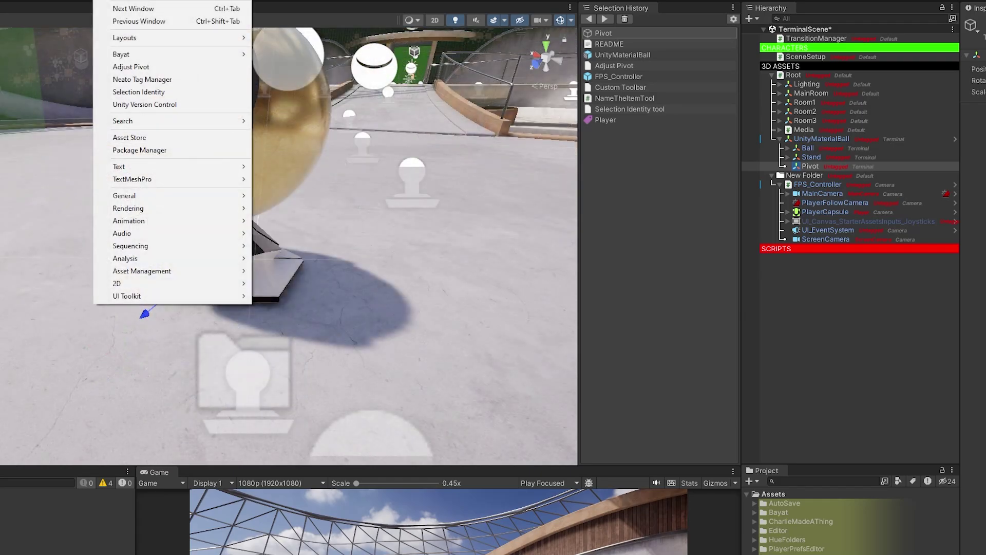
Step: Use Adjust Pivot to move UnityMaterialBall's pivot to the Pivot object's position, and delete the Pivot object
{"action": "left_click", "coordinate": [134, 67]}
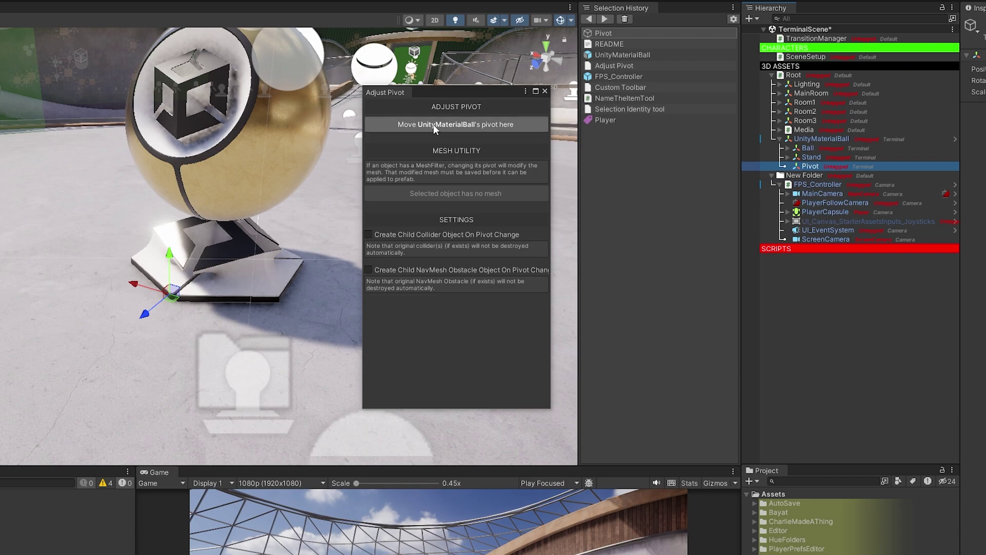
{"action": "left_click", "coordinate": [463, 124]}
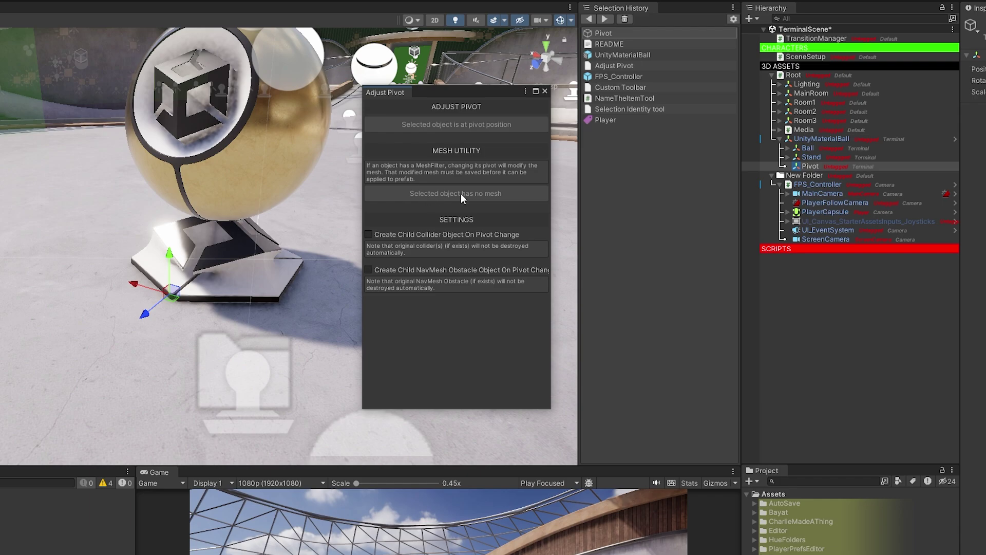
{"action": "key", "text": "Delete"}
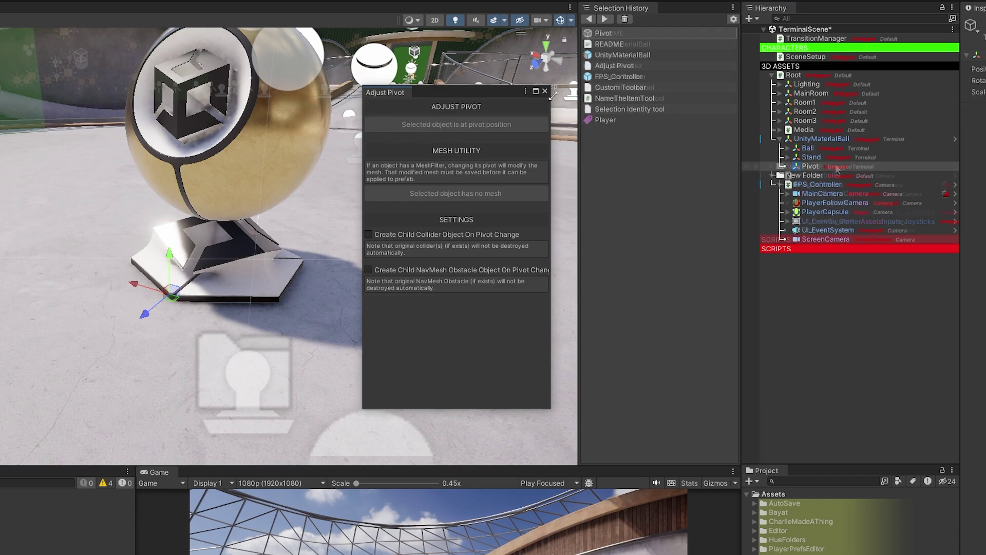
Step: Try moving UnityMaterialBall in the scene from its new pivot at the stand's corner, and undo the move
{"action": "double_click", "coordinate": [821, 140]}
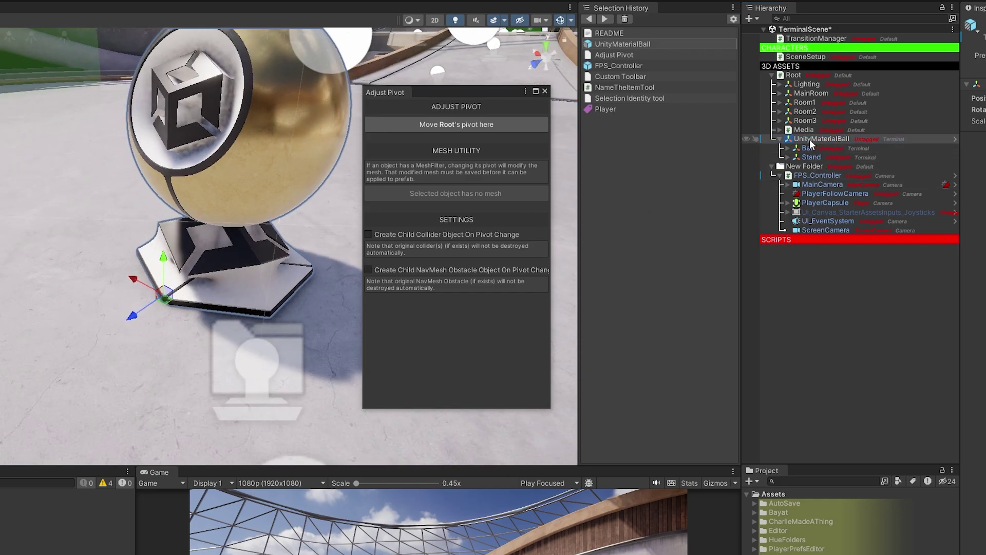
{"action": "left_click_drag", "start_coordinate": [167, 301], "coordinate": [31, 272]}
{"action": "key", "text": "ctrl+z"}
Step: Create a simple sticky note titled "FIX THIS CRAP!" in front of UnityMaterialBall and try its go-to-note and target navigation
{"action": "key", "text": "ctrl+alt+n"}
{"action": "left_click_drag", "start_coordinate": [231, 281], "coordinate": [218, 227], "text": "alt"}
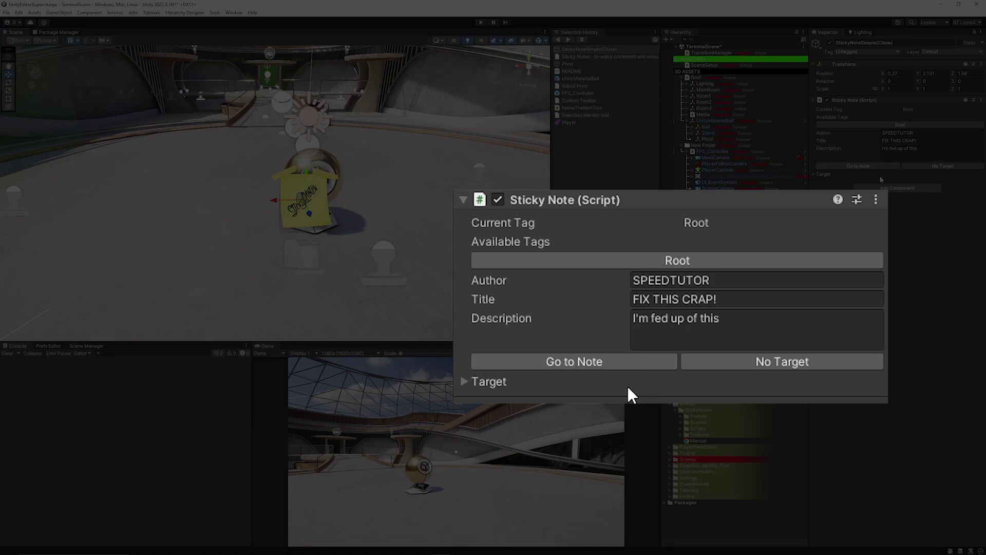
{"action": "left_click", "coordinate": [858, 166]}
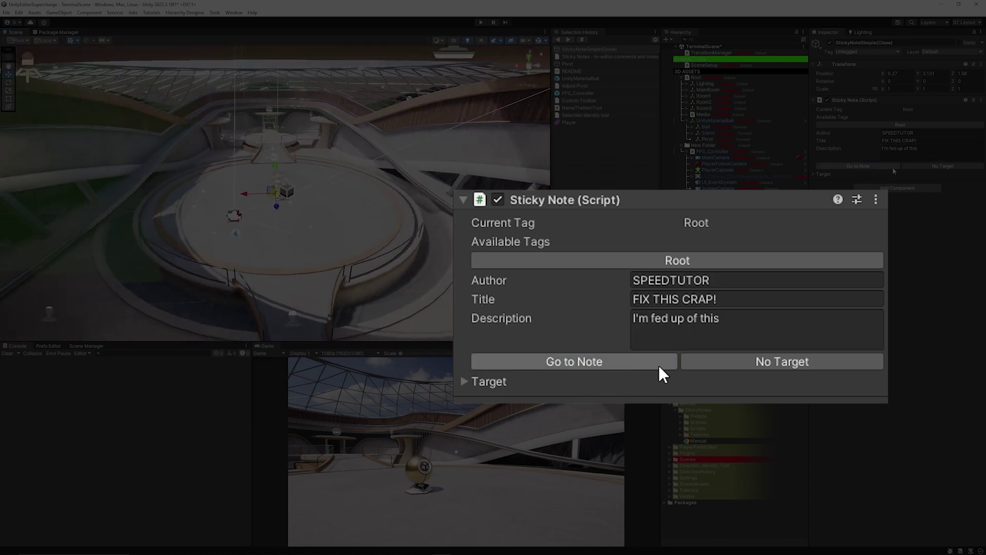
{"action": "left_click", "coordinate": [946, 169]}
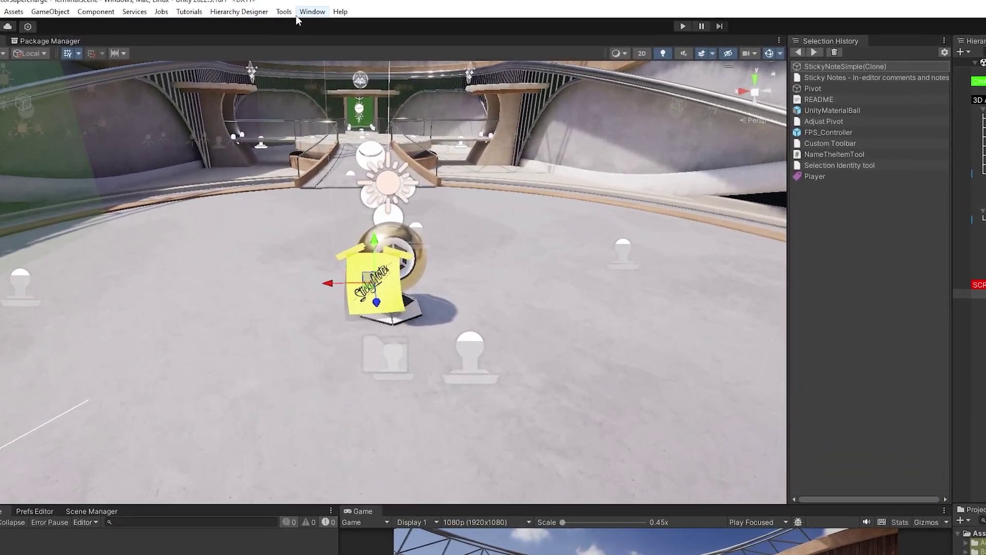
Step: Open the StickyNotes Manager and dock it beside Selection History
{"action": "left_click", "coordinate": [283, 12]}
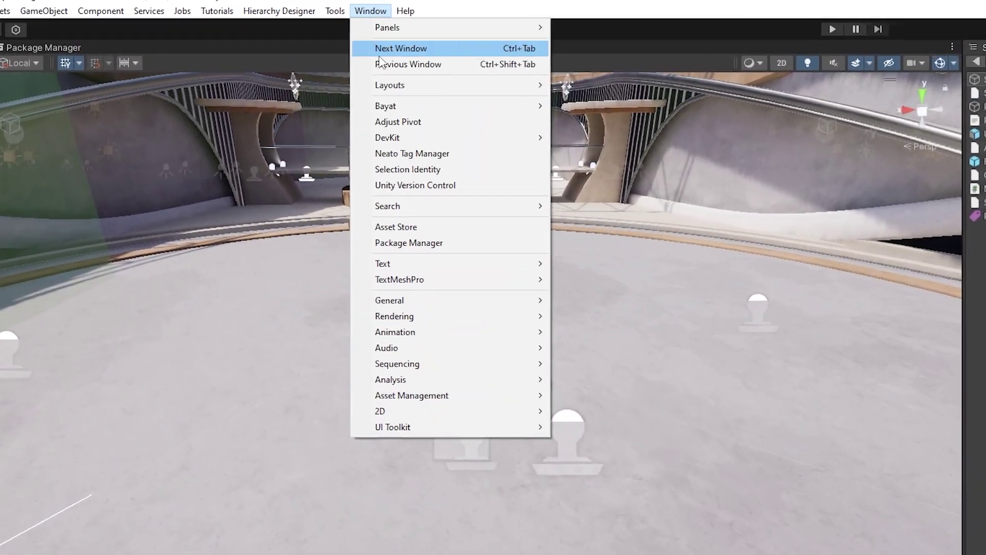
{"action": "mouse_move", "coordinate": [302, 102]}
{"action": "mouse_move", "coordinate": [673, 149]}
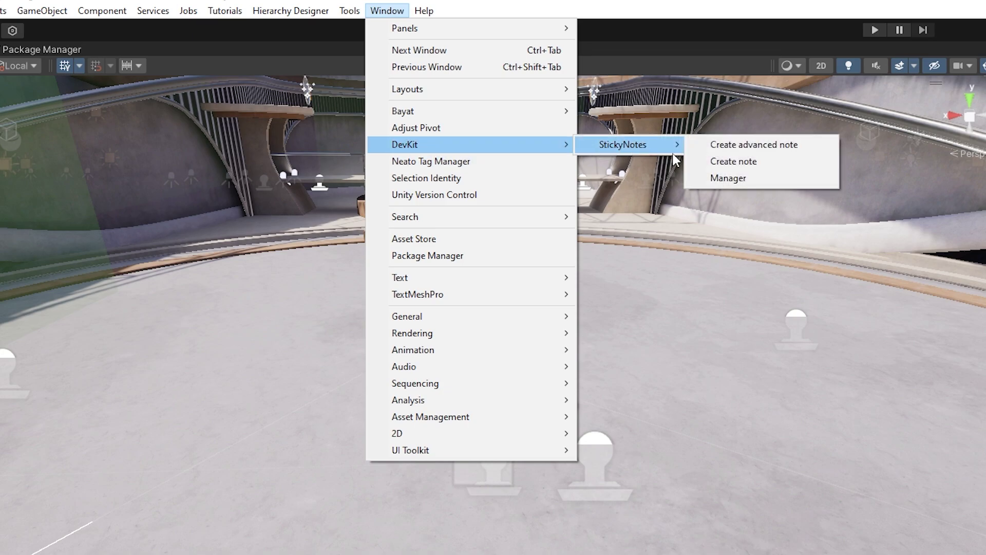
{"action": "left_click", "coordinate": [756, 178]}
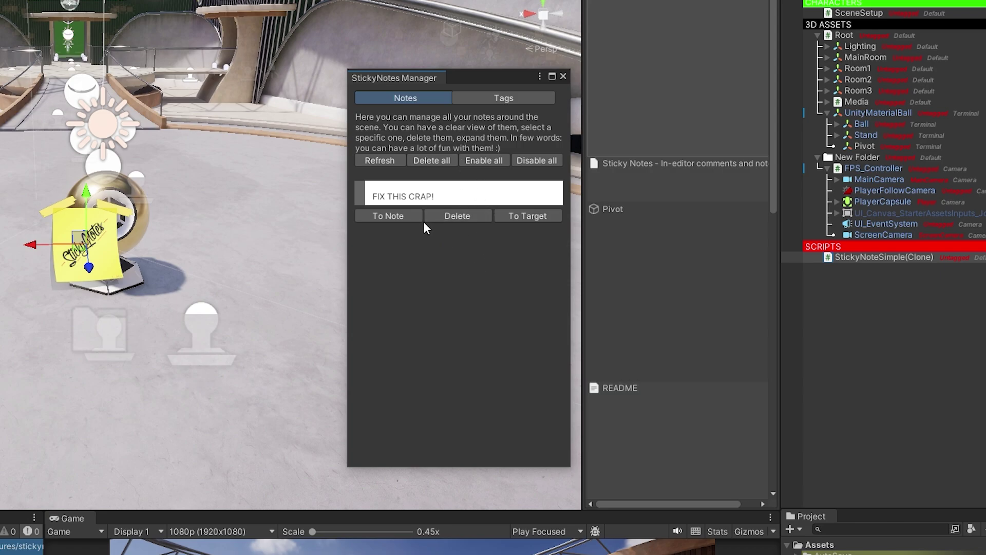
{"action": "left_click_drag", "start_coordinate": [441, 77], "coordinate": [447, 47]}
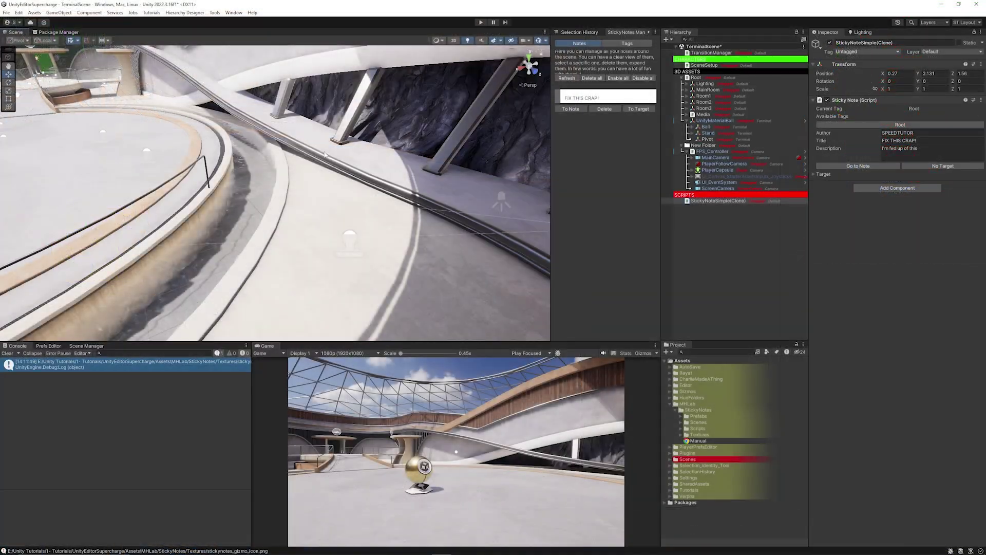
Step: Jump to the "FIX THIS CRAP!" note from the StickyNotes Manager and go to its description text
{"action": "left_click", "coordinate": [583, 107]}
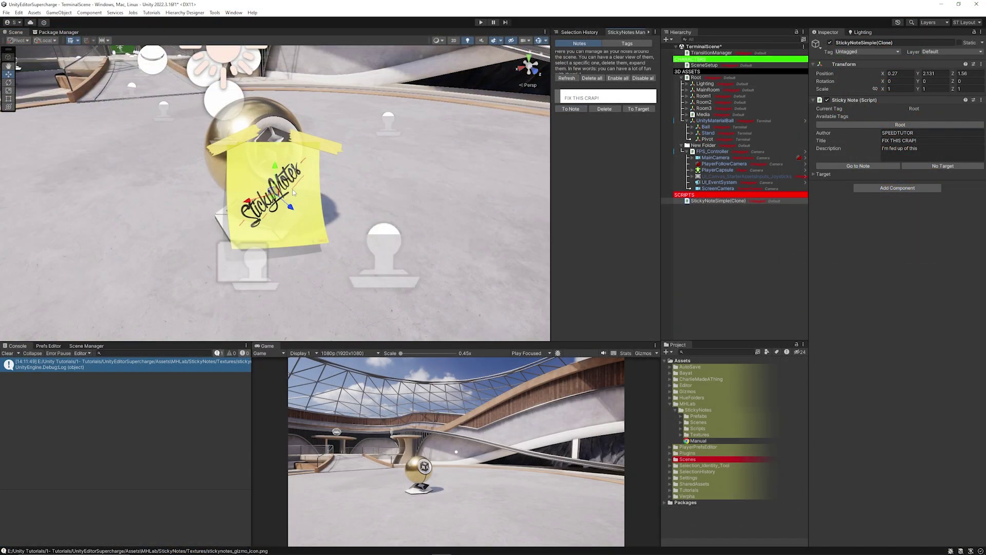
{"action": "left_click", "coordinate": [910, 148]}
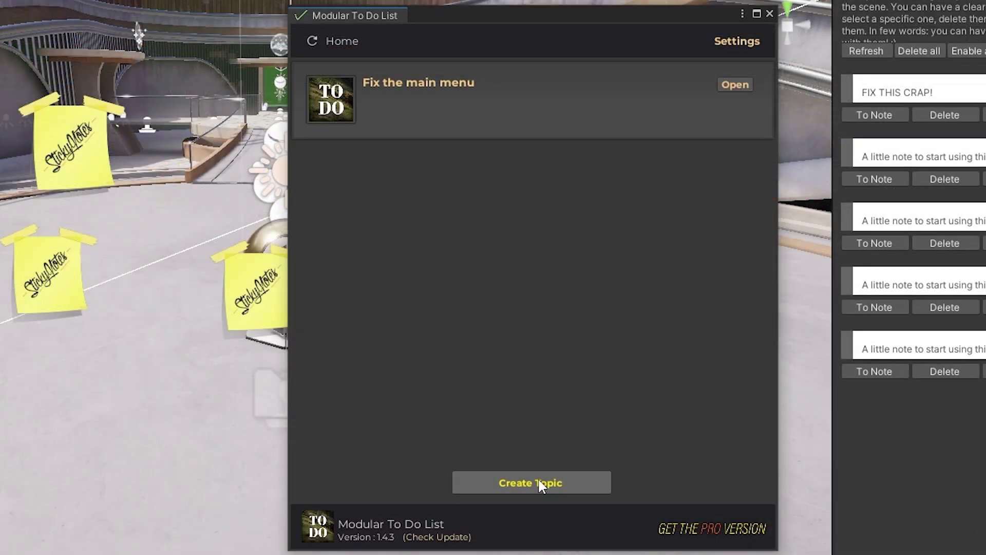
Step: Create a new topic in Modular To Do List, and add a task to To do, Doing and In Review under "Fix the main menu"
{"action": "left_click", "coordinate": [408, 285]}
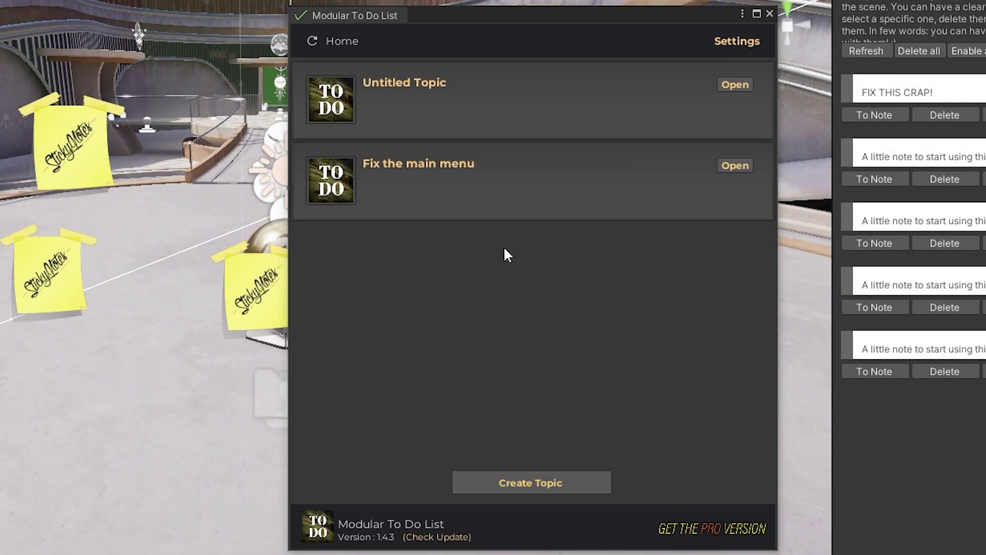
{"action": "left_click", "coordinate": [459, 165]}
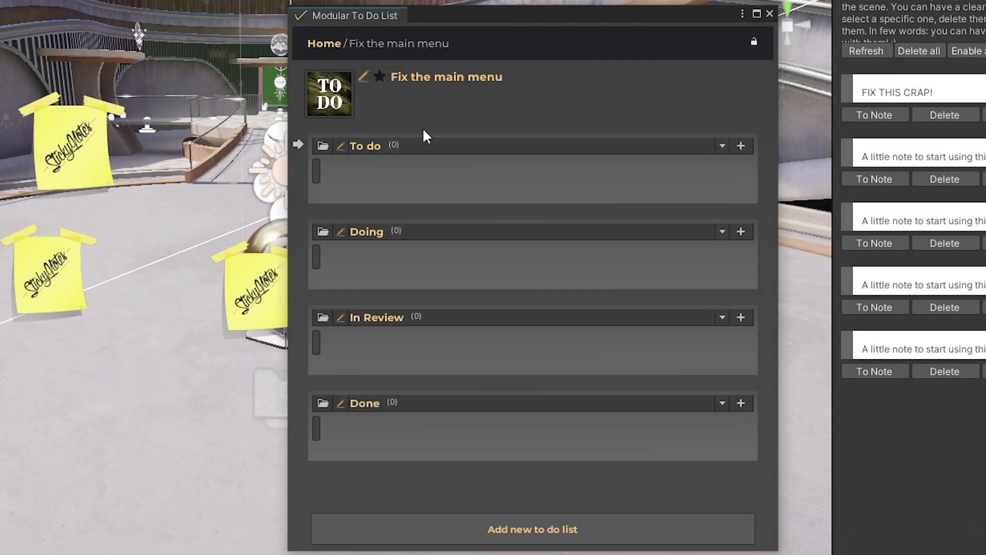
{"action": "left_click", "coordinate": [741, 146]}
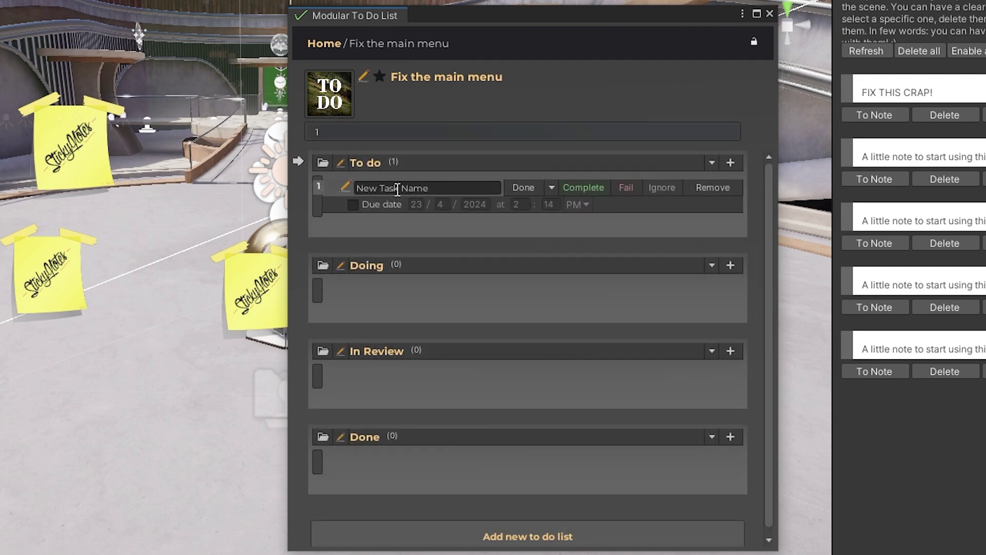
{"action": "left_click", "coordinate": [731, 265]}
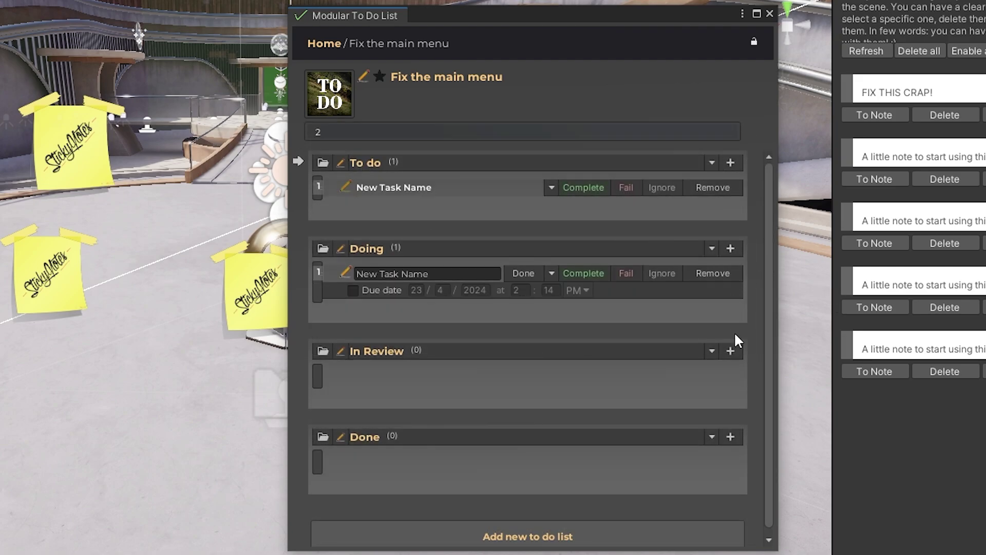
{"action": "left_click", "coordinate": [731, 351]}
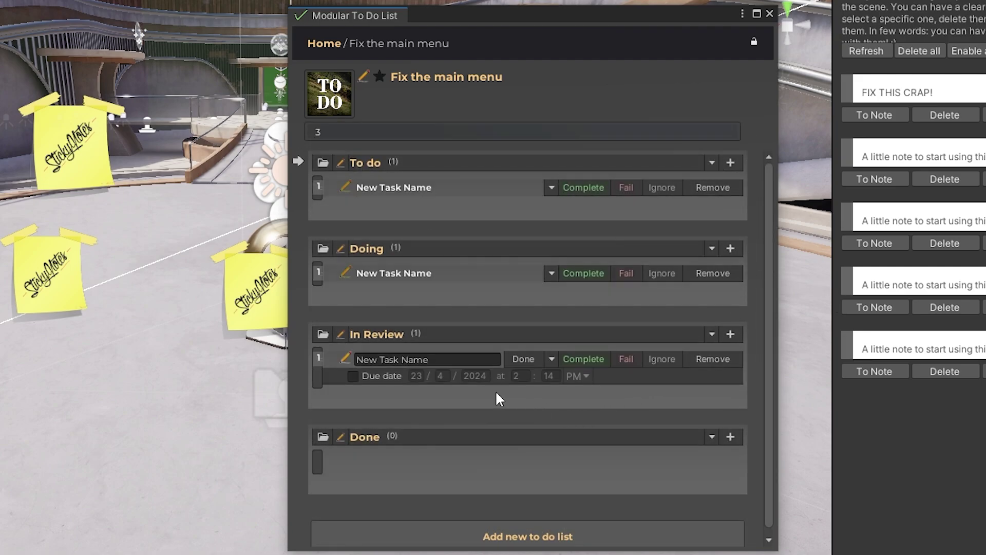
Step: Try the due date and completion options on the In Review task, and remove that task
{"action": "left_click", "coordinate": [353, 376]}
{"action": "left_click", "coordinate": [362, 378]}
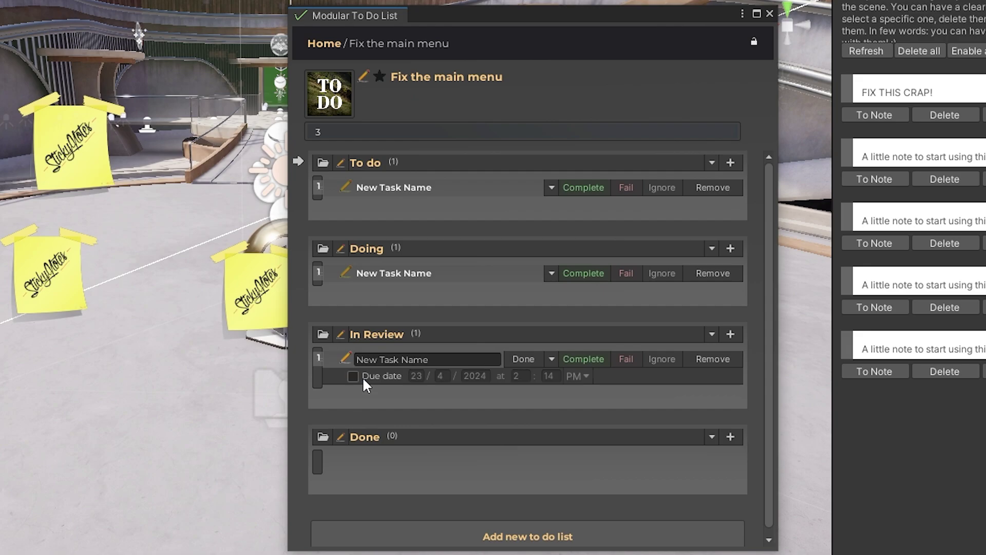
{"action": "left_click", "coordinate": [583, 359]}
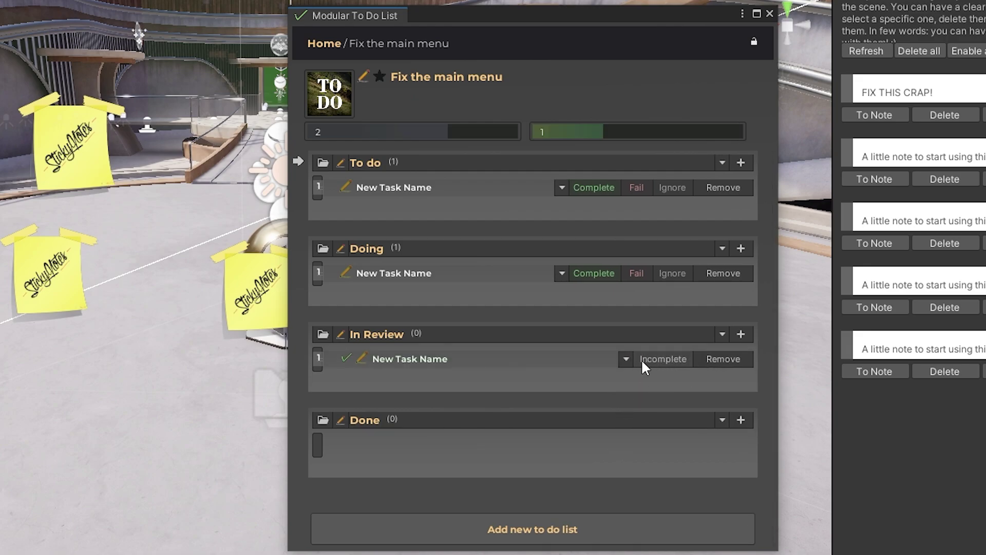
{"action": "left_click", "coordinate": [732, 360]}
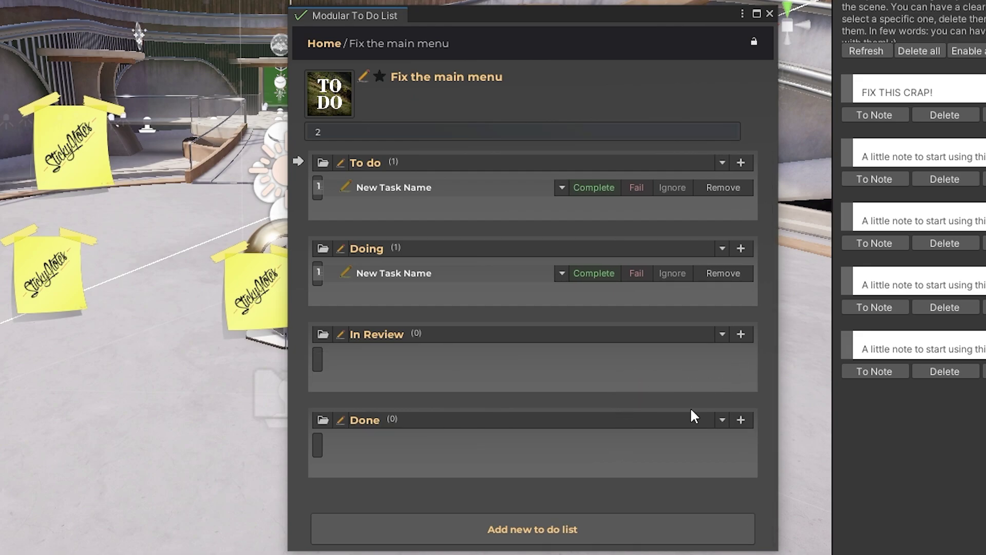
Step: Add a new task to the Done list and add another to-do list to the topic
{"action": "left_click", "coordinate": [740, 420]}
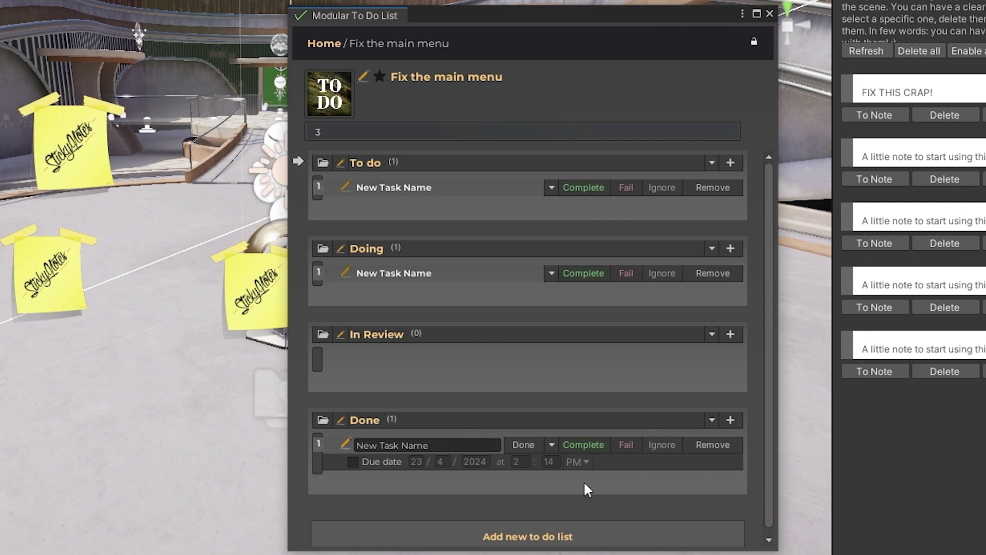
{"action": "left_click", "coordinate": [547, 519]}
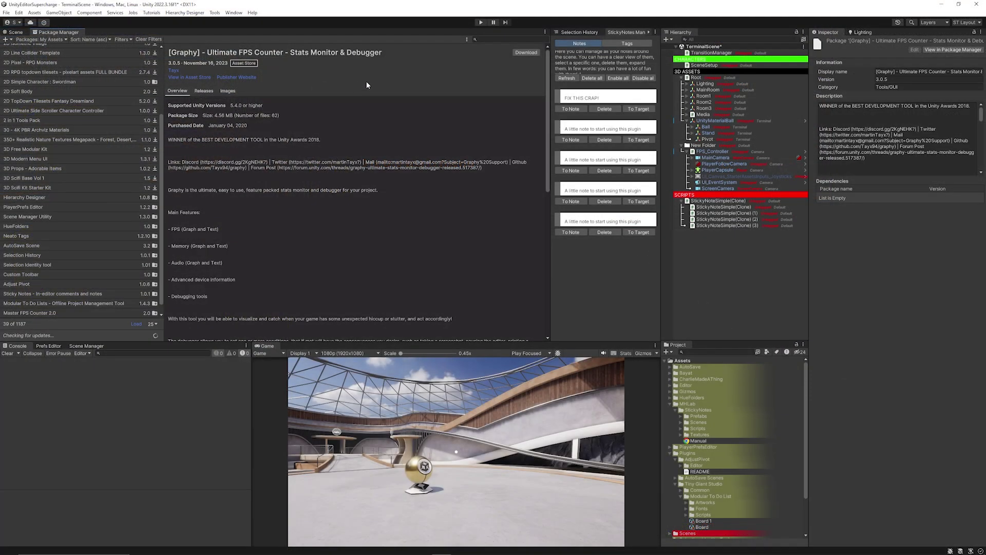
Step: Download and import the [Graphy] - Ultimate FPS Counter package, and add its [Graphy] prefab to TerminalScene
{"action": "left_click", "coordinate": [527, 53]}
{"action": "left_click", "coordinate": [488, 53]}
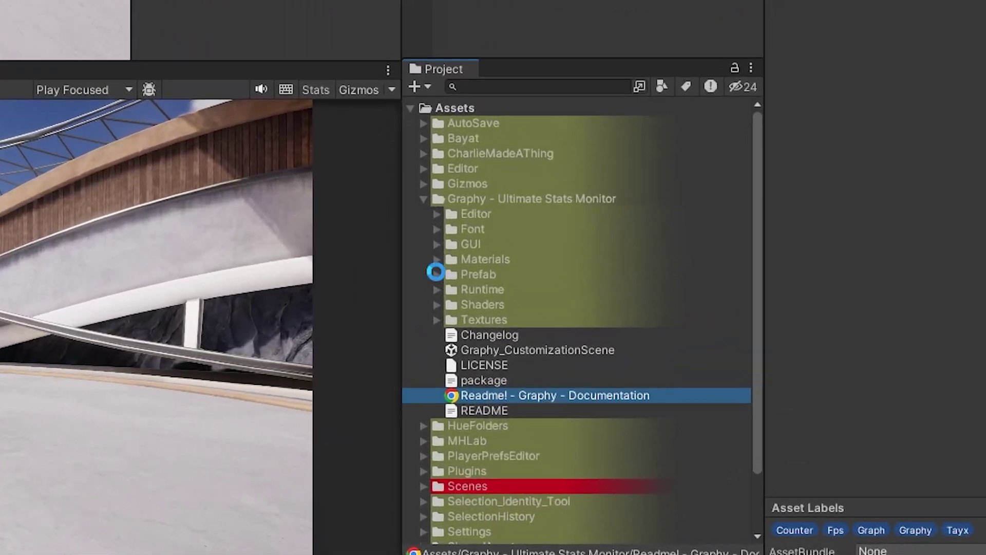
{"action": "left_click", "coordinate": [436, 273]}
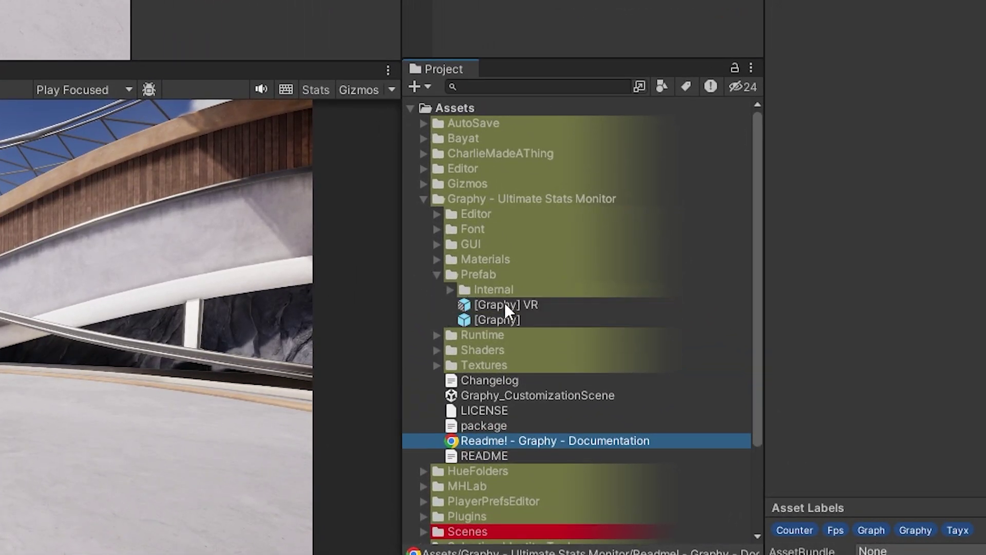
{"action": "left_click", "coordinate": [510, 316]}
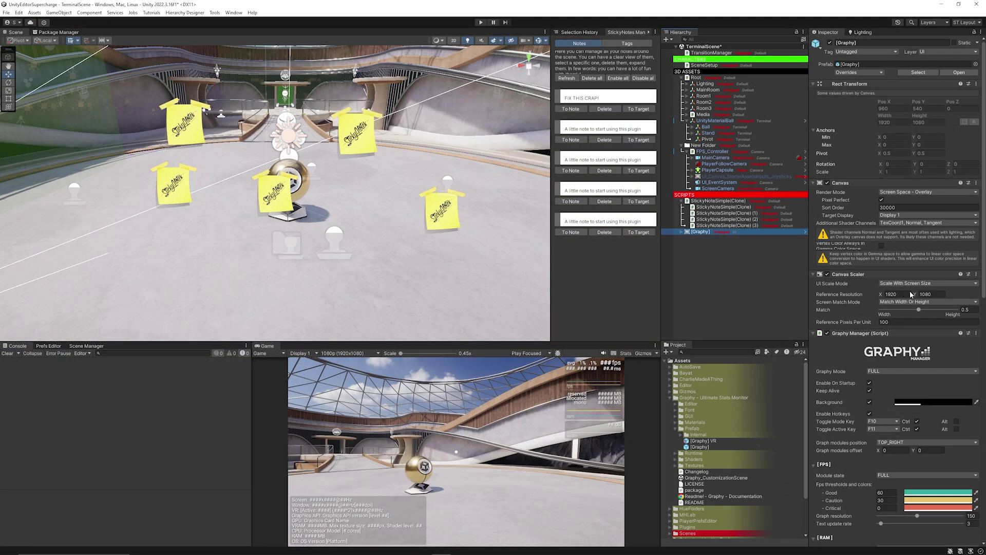
Step: Examine the Graphy Manager and Graphy Debugger settings, and run the scene to view the FPS, RAM and audio stats overlay
{"action": "scroll", "coordinate": [910, 291], "scroll_direction": "down", "scroll_amount": 8}
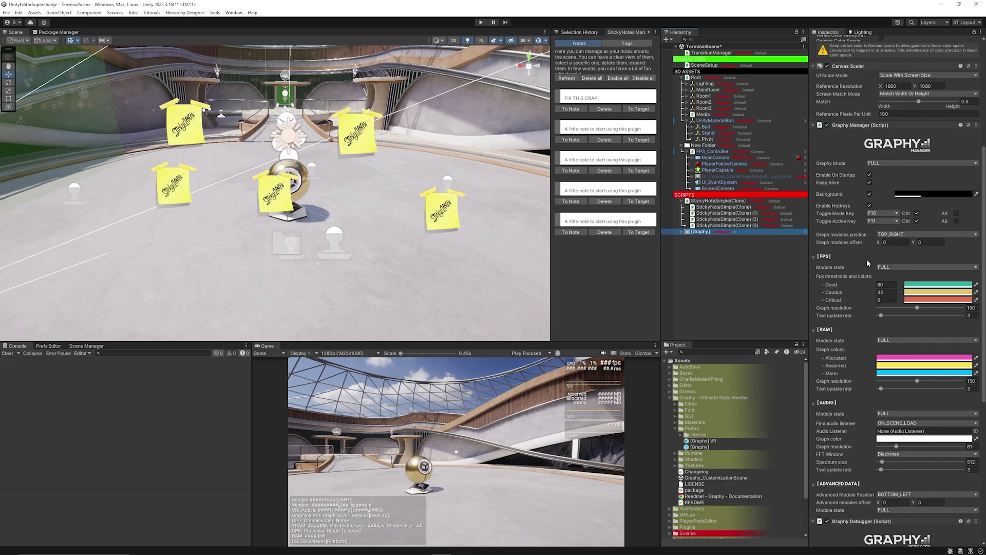
{"action": "scroll", "coordinate": [856, 260], "scroll_direction": "down", "scroll_amount": 8}
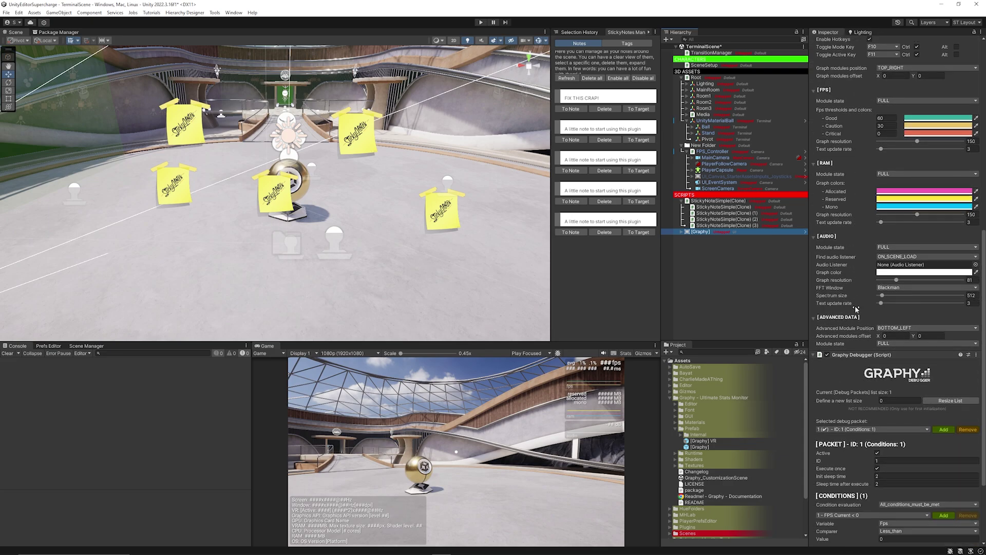
{"action": "scroll", "coordinate": [855, 300], "scroll_direction": "down", "scroll_amount": 5}
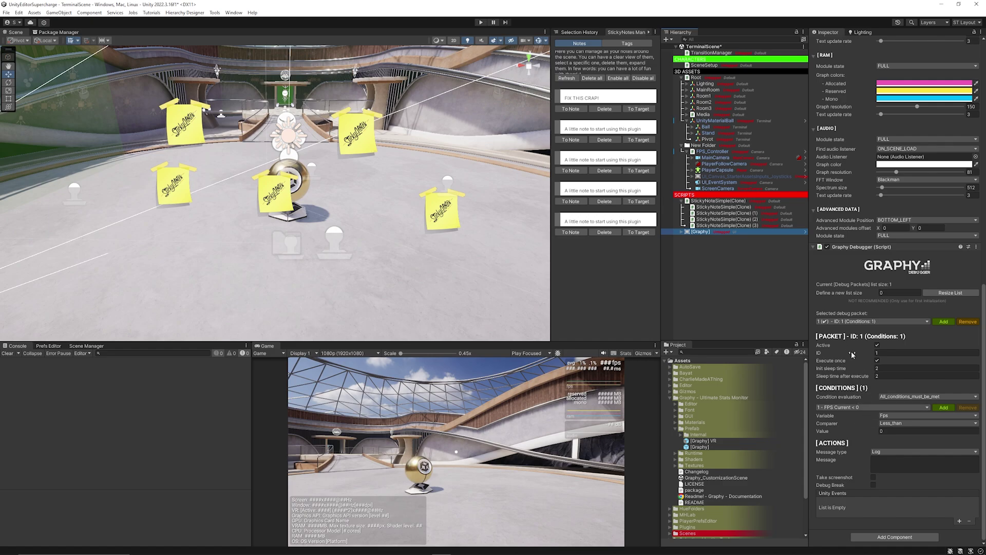
{"action": "scroll", "coordinate": [851, 352], "scroll_direction": "up", "scroll_amount": 10}
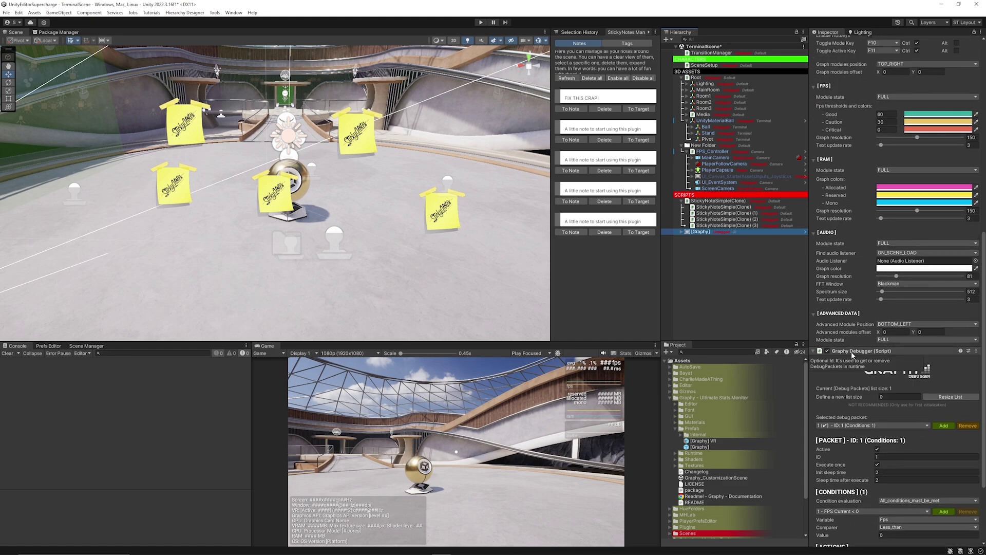
{"action": "left_click", "coordinate": [481, 22]}
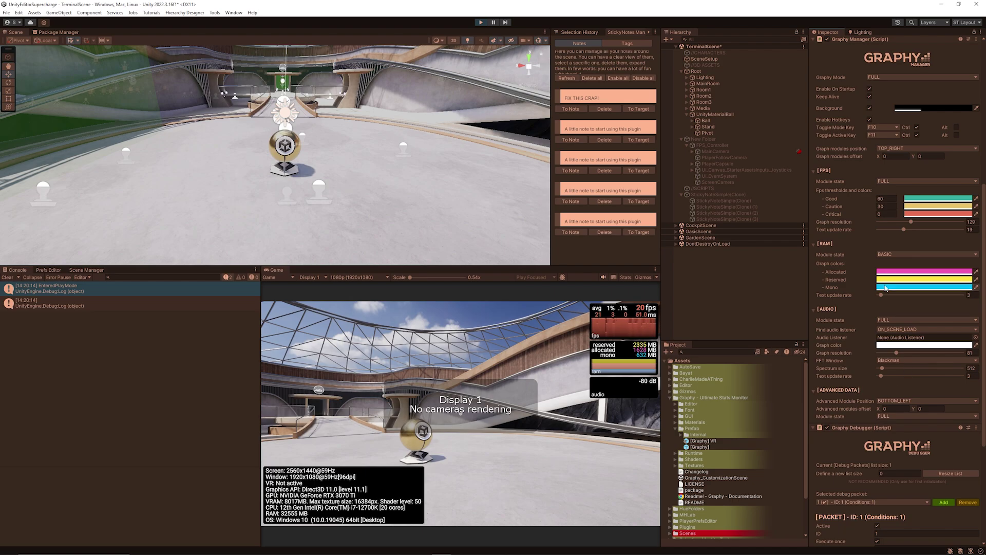
{"action": "scroll", "coordinate": [884, 293], "scroll_direction": "down", "scroll_amount": 2}
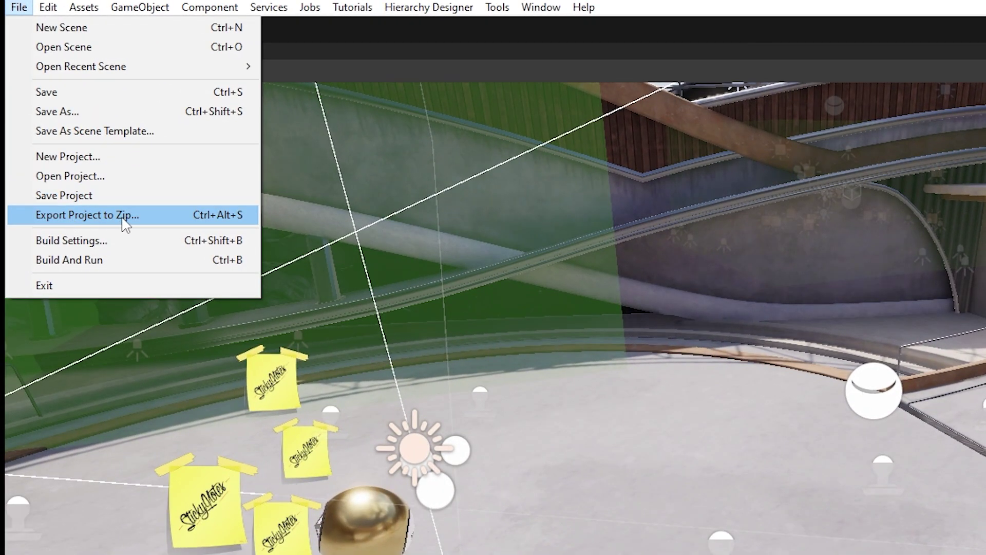
Step: Export the project to a zip file named UnityEditorSupercharge in the desktop's Test folder
{"action": "left_click", "coordinate": [123, 216]}
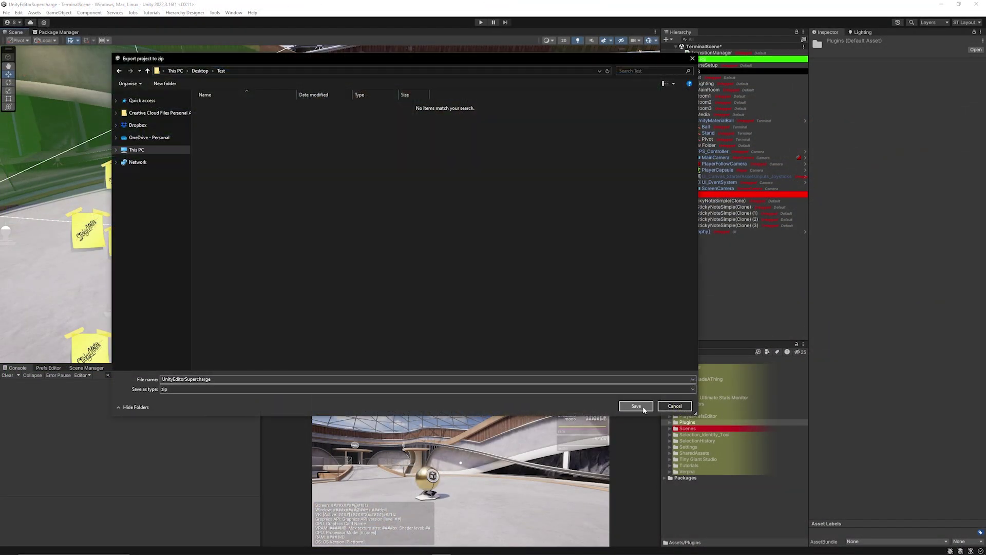
{"action": "left_click", "coordinate": [636, 405]}
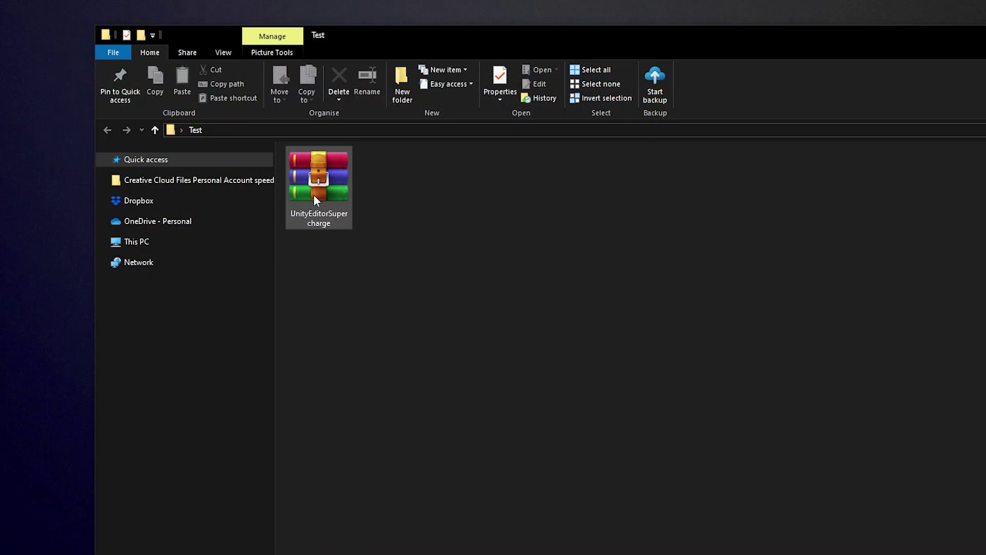
Step: Switch to File Explorer, open the UnityEditorSupercharge zip in WinRAR and examine its project files and Assets folder
{"action": "mouse_move", "coordinate": [325, 196]}
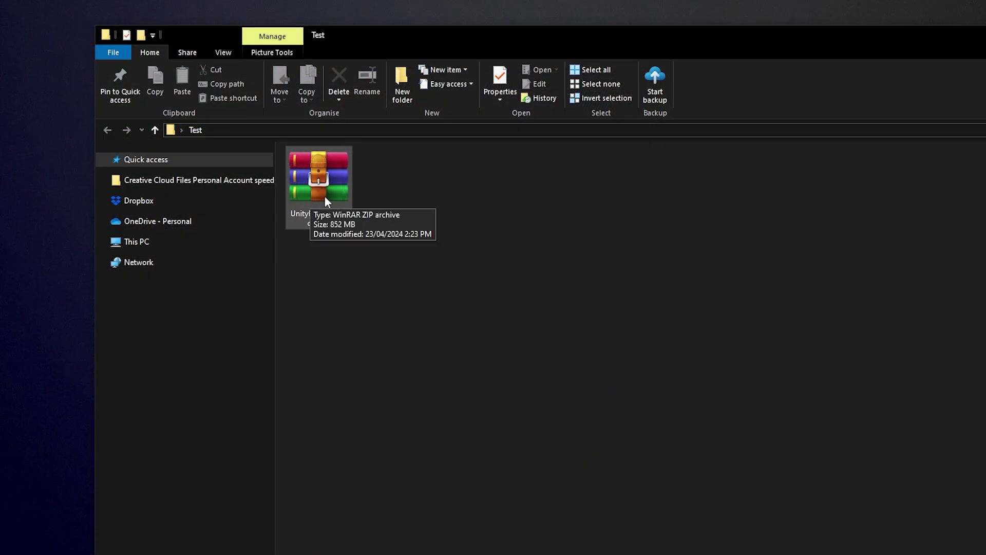
{"action": "double_click", "coordinate": [323, 187]}
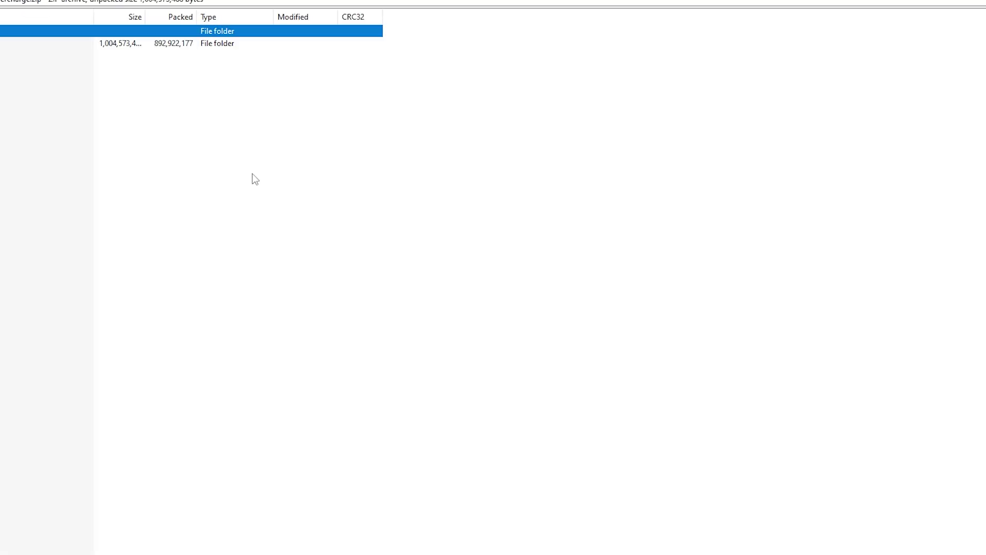
{"action": "double_click", "coordinate": [103, 149]}
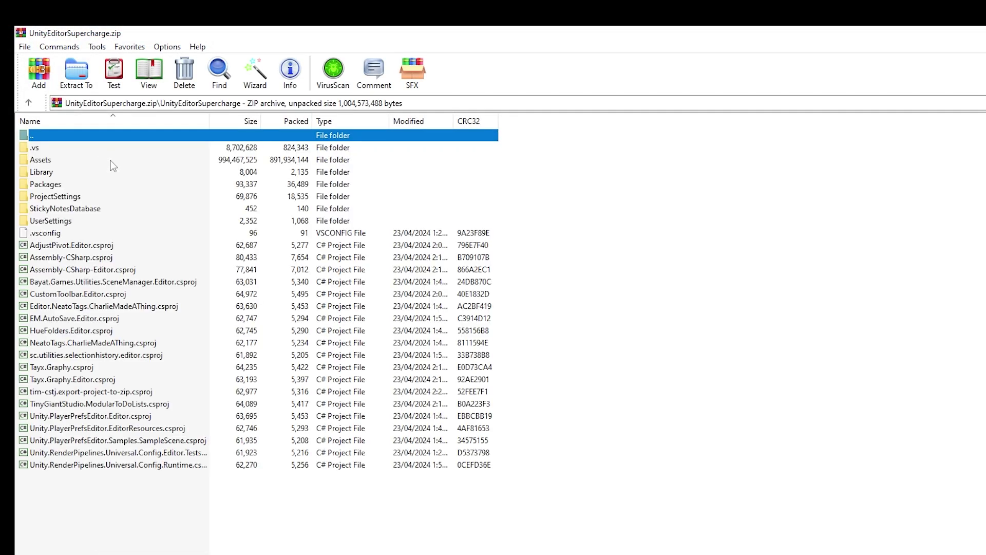
{"action": "double_click", "coordinate": [52, 163]}
{"action": "left_click", "coordinate": [29, 105]}
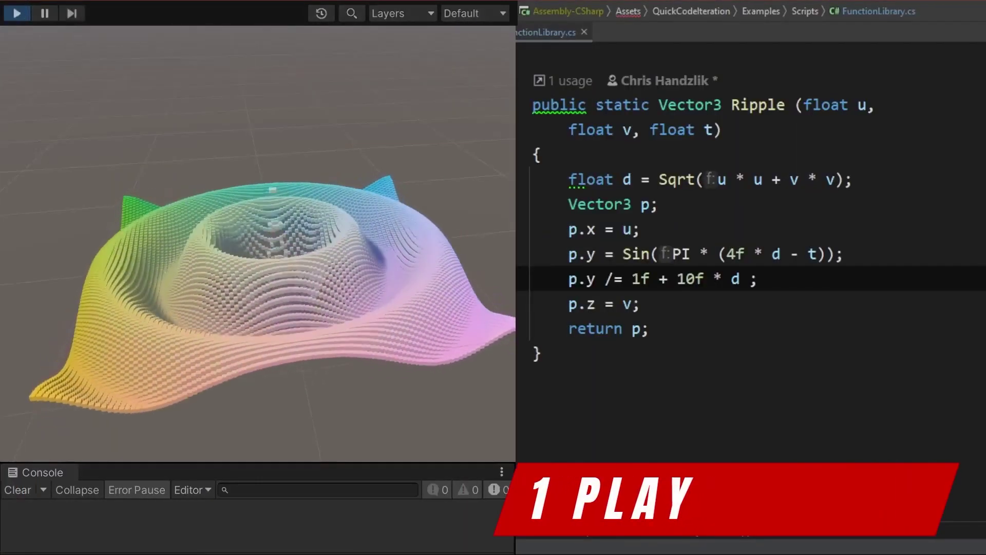
Step: Multiply the p.y divisor term in FunctionLibrary.cs's Ripple function by 10f and save, and change the factor to 0.1f and save again
{"action": "left_click_drag", "start_coordinate": [760, 279], "coordinate": [519, 279]}
{"action": "key", "text": "End"}
{"action": "key", "text": "Left"}
{"action": "type", "text": "* 10f"}
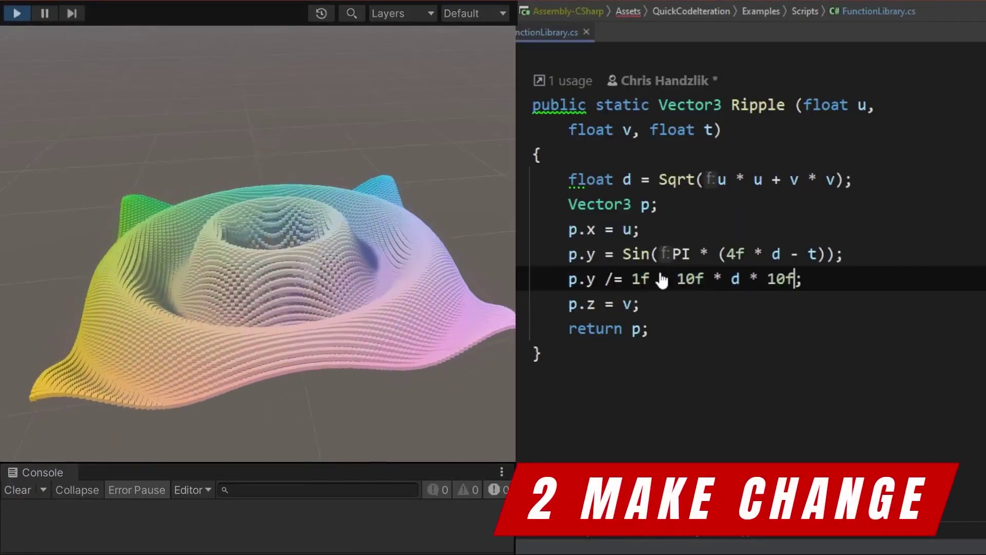
{"action": "key", "text": "ctrl+s"}
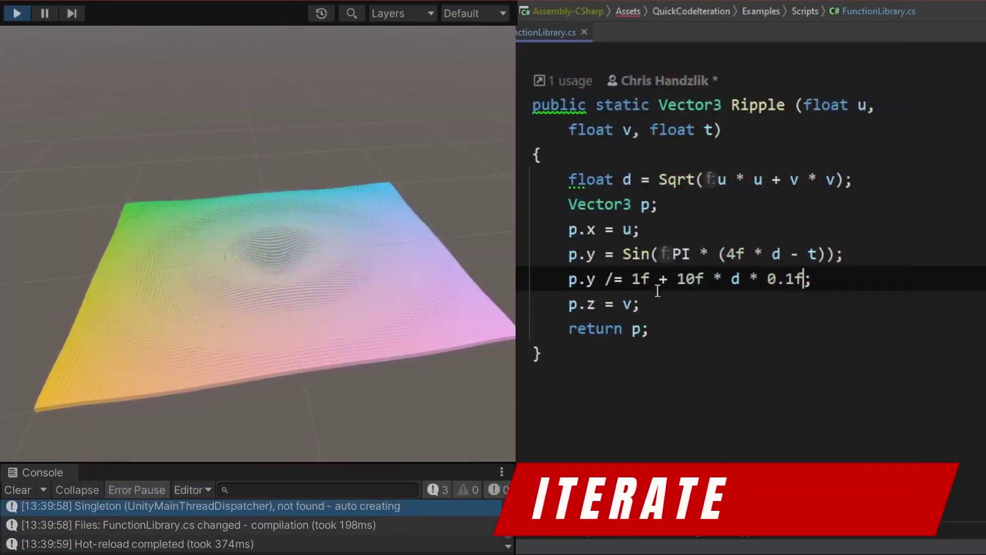
{"action": "key", "text": "ctrl+s"}
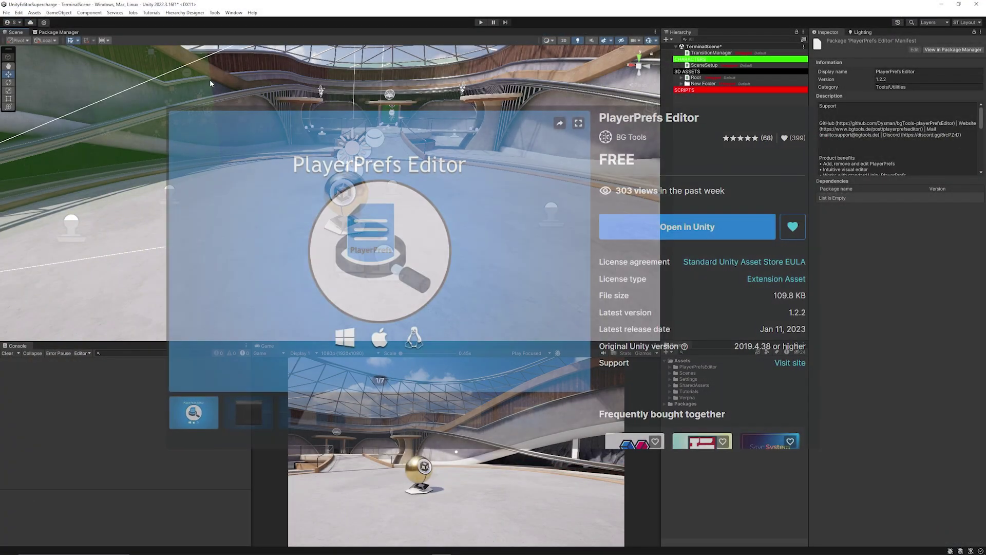
Step: Open the BG Tools PlayerPrefs Editor and dock its window beside the Console
{"action": "left_click", "coordinate": [214, 13]}
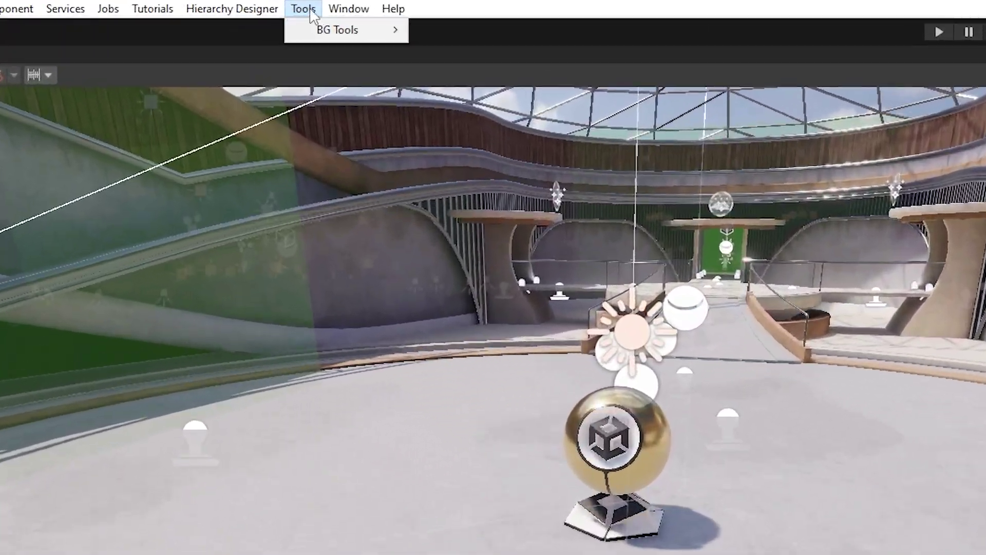
{"action": "mouse_move", "coordinate": [225, 23]}
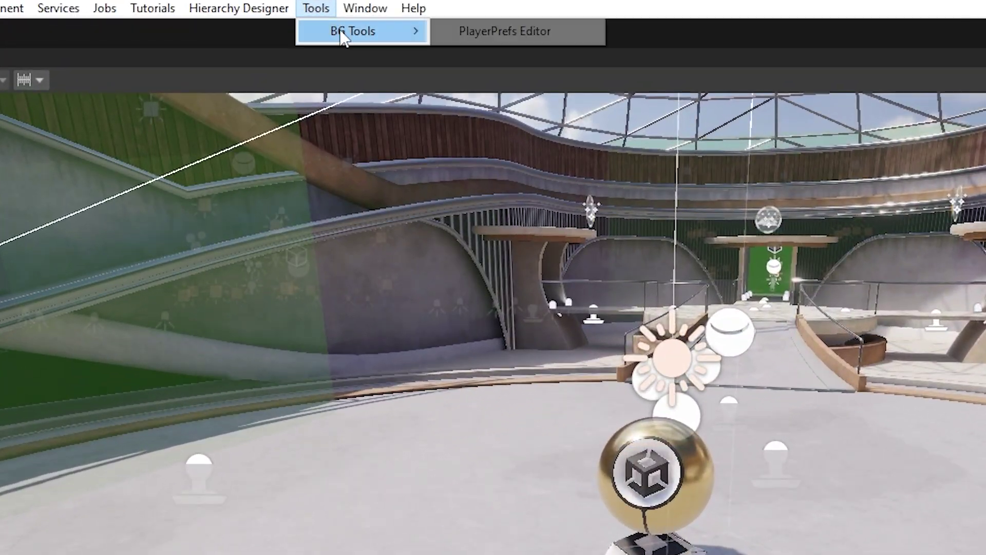
{"action": "left_click", "coordinate": [511, 35]}
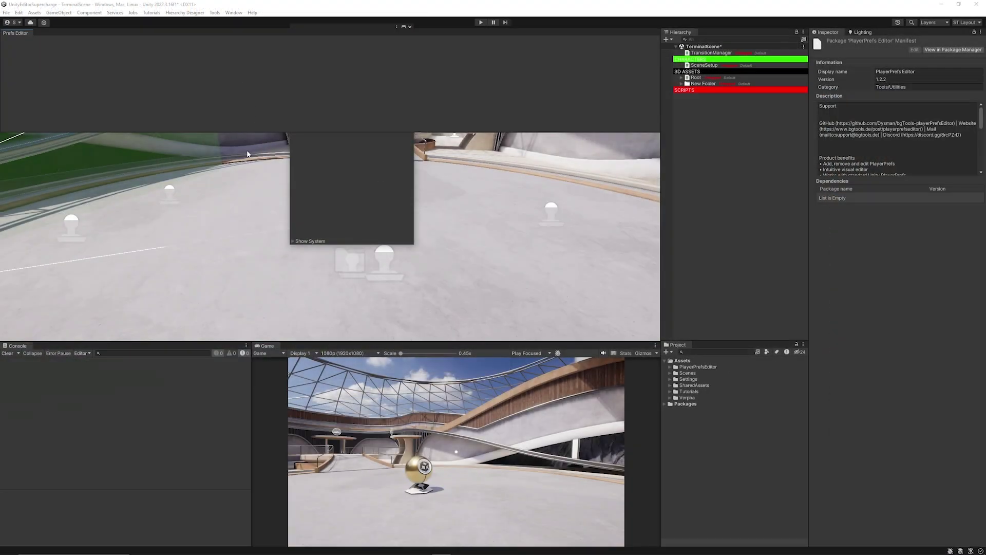
{"action": "left_click_drag", "start_coordinate": [553, 51], "coordinate": [60, 351]}
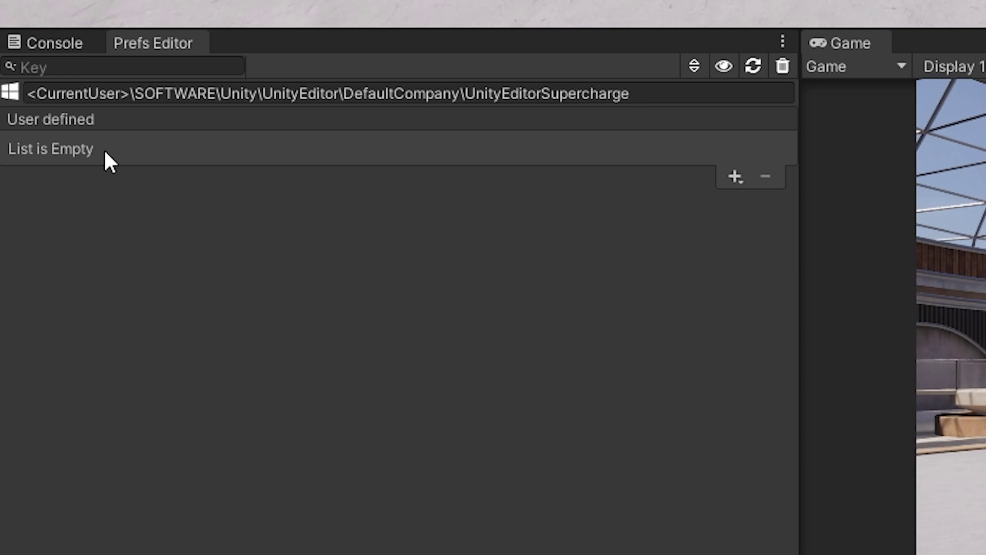
Step: Add a string preference with key and value Level1 in the Prefs Editor, and delete it again
{"action": "left_click", "coordinate": [198, 126]}
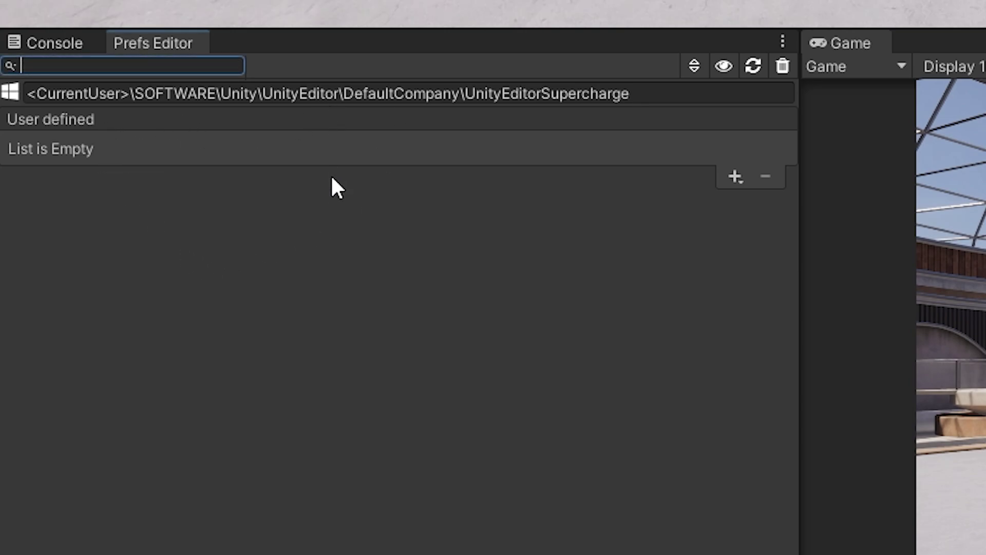
{"action": "left_click", "coordinate": [734, 178]}
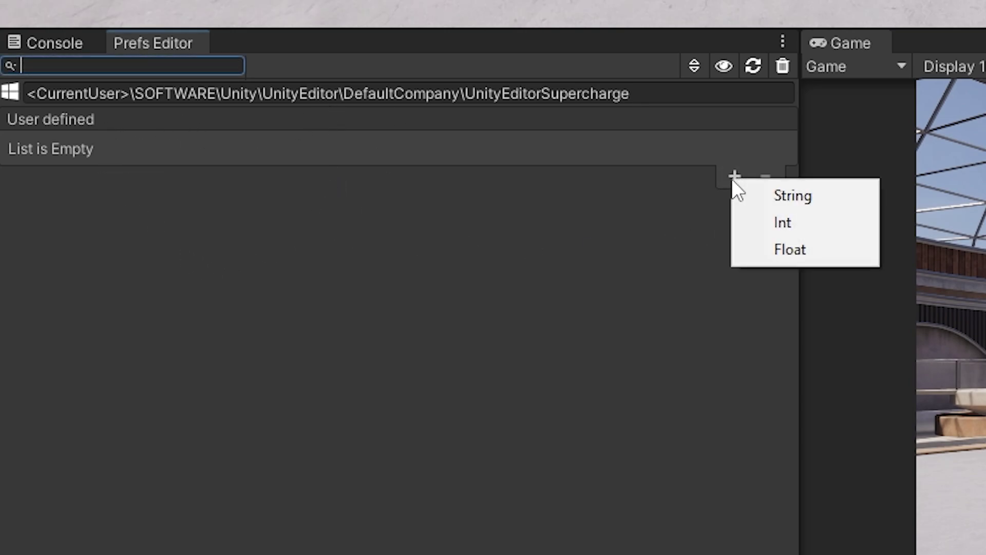
{"action": "left_click", "coordinate": [812, 197]}
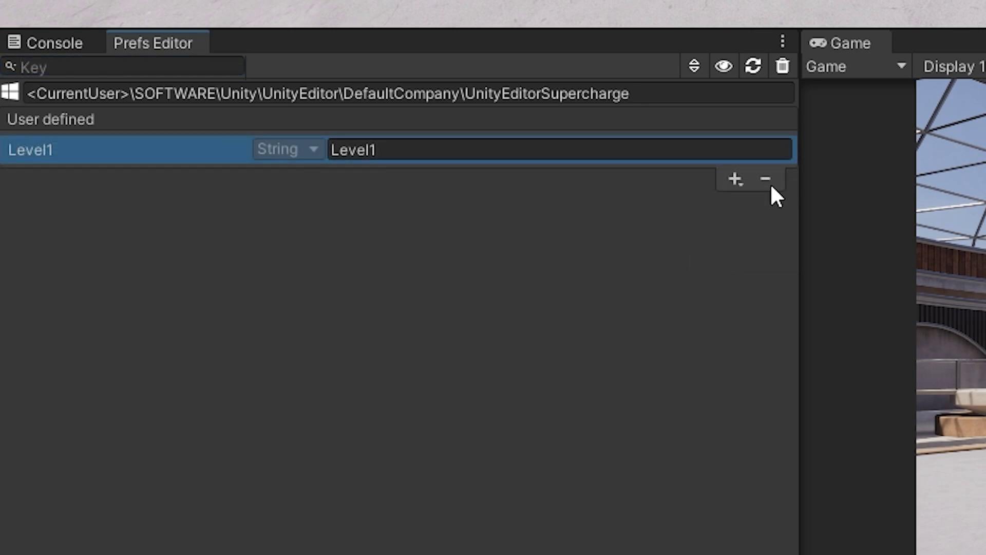
{"action": "left_click", "coordinate": [765, 179]}
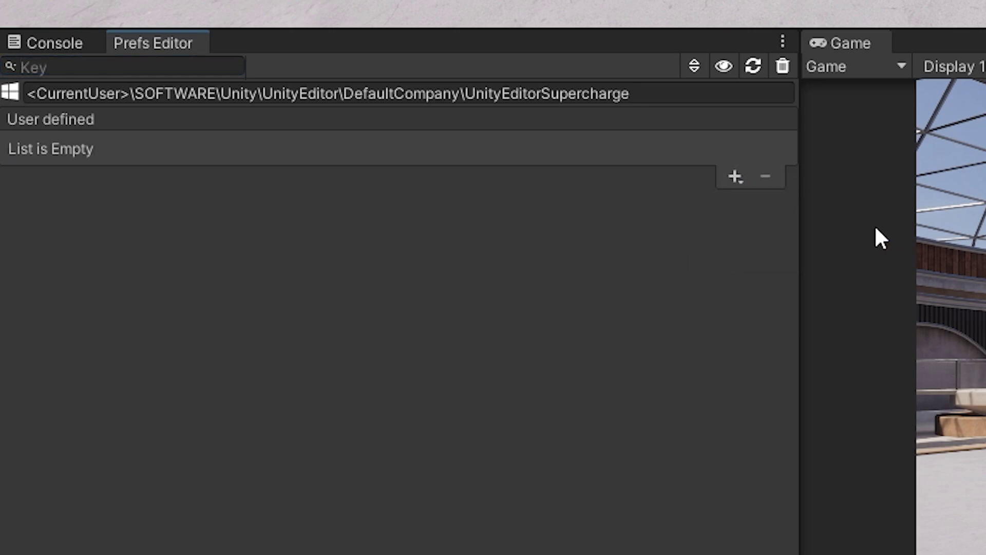
{"action": "left_click", "coordinate": [735, 177]}
{"action": "left_click", "coordinate": [713, 198]}
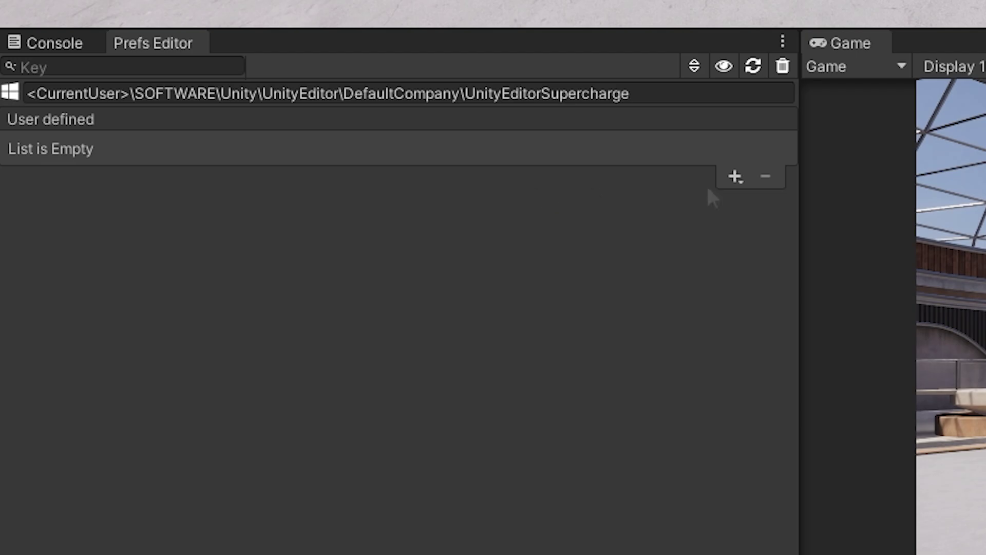
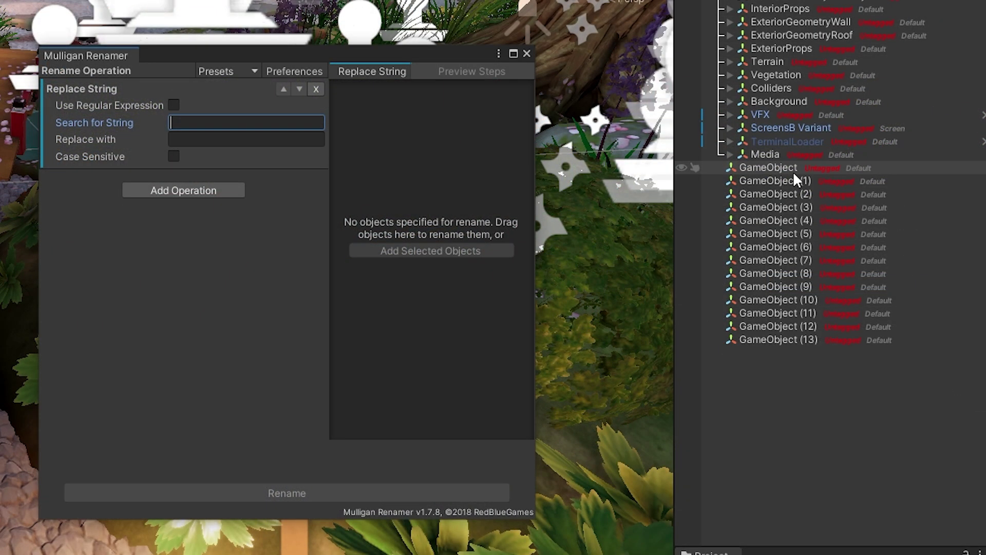
Step: Add the objects GameObject through GameObject (13) to Mulligan Renamer's rename list and widen its window
{"action": "left_click", "coordinate": [793, 168]}
{"action": "left_click", "coordinate": [805, 339], "text": "shift"}
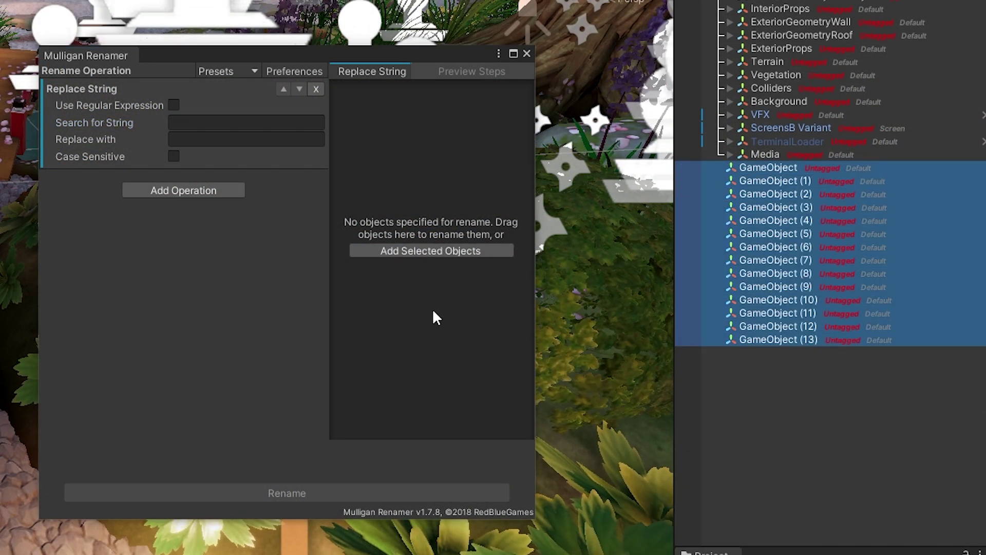
{"action": "left_click", "coordinate": [431, 251]}
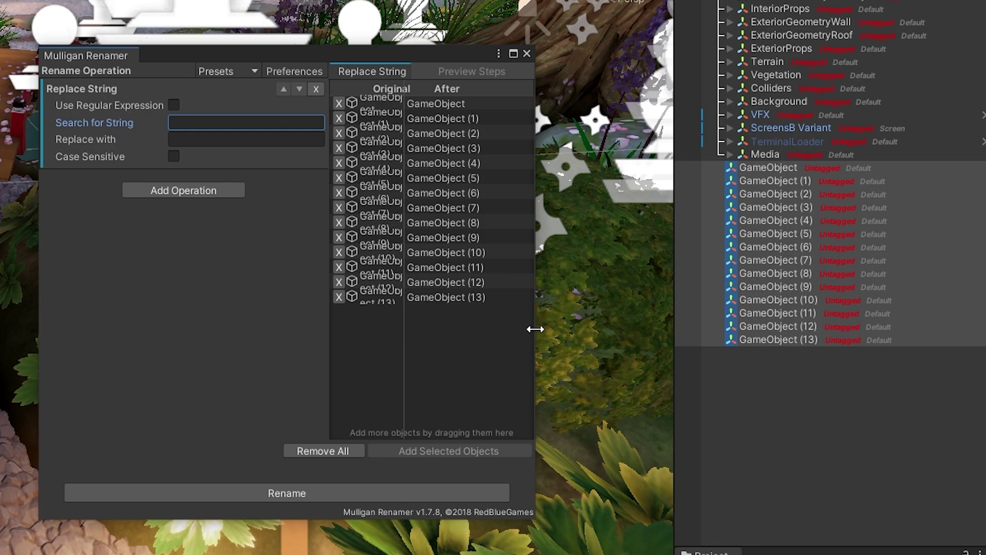
{"action": "left_click_drag", "start_coordinate": [535, 328], "coordinate": [656, 330]}
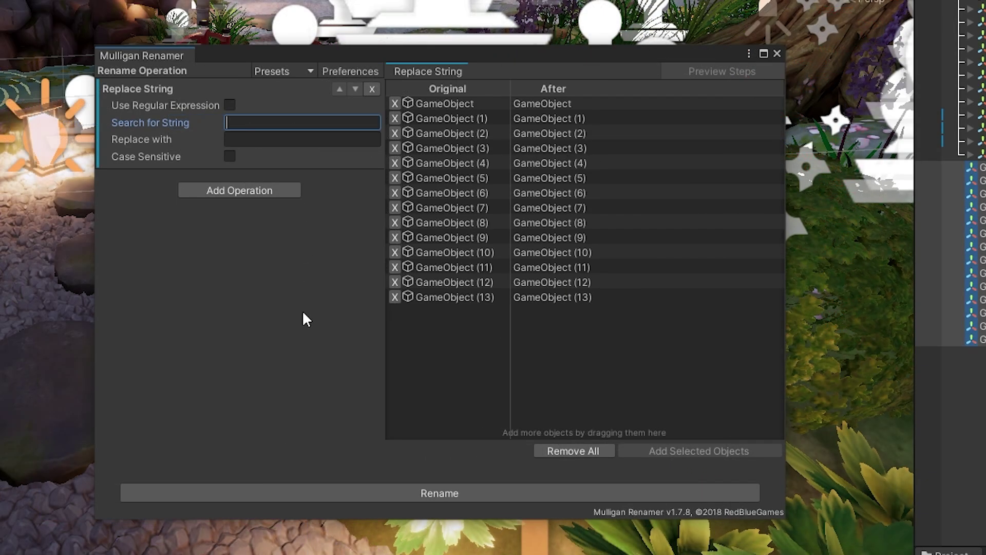
Step: Set the Replace String operation to search for GameObject and replace it with Wall
{"action": "type", "text": "GameObject"}
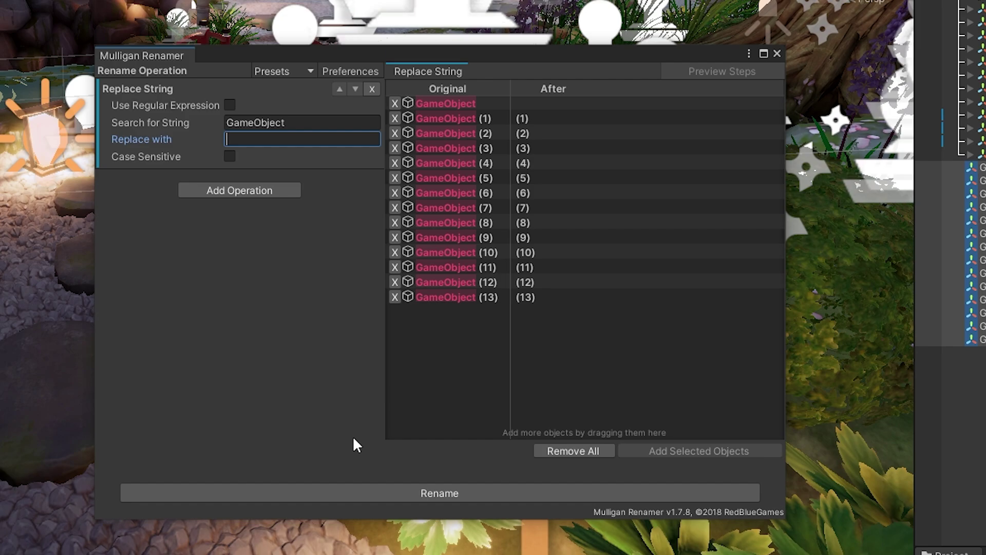
{"action": "type", "text": "Wall"}
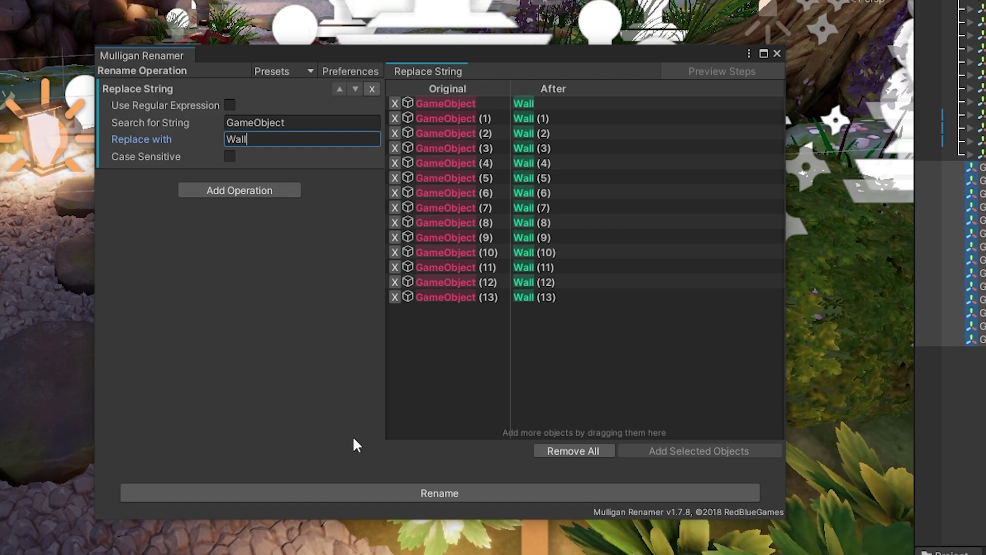
{"action": "type", "text": "_1"}
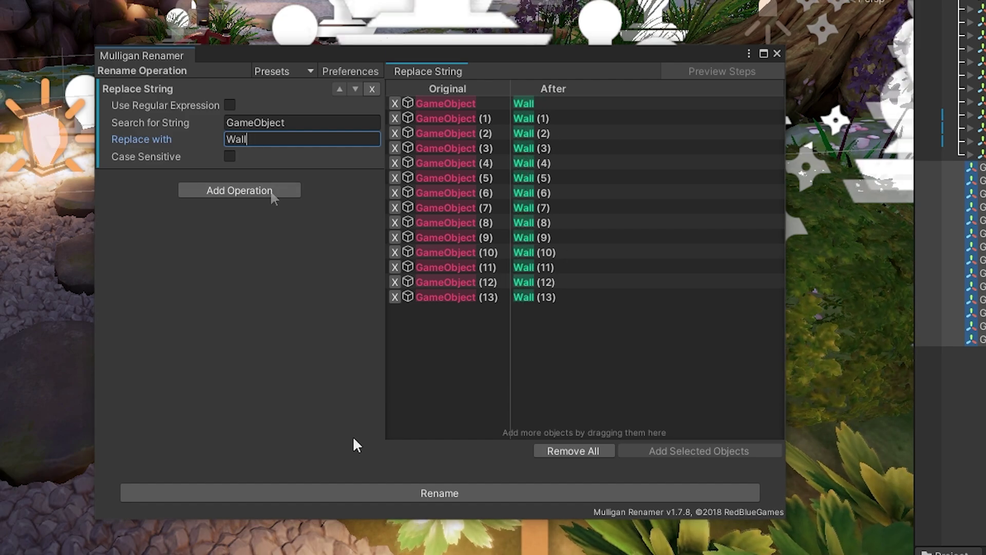
Step: Add a Prefix or Suffix operation to the rename and set its prefix to OBJ_
{"action": "left_click", "coordinate": [272, 195]}
{"action": "mouse_move", "coordinate": [343, 207]}
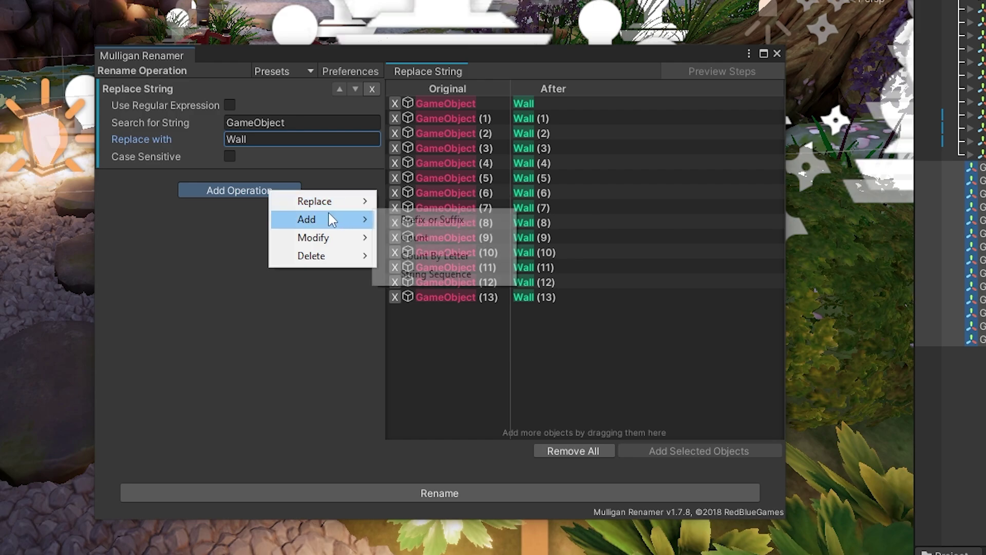
{"action": "left_click", "coordinate": [434, 220]}
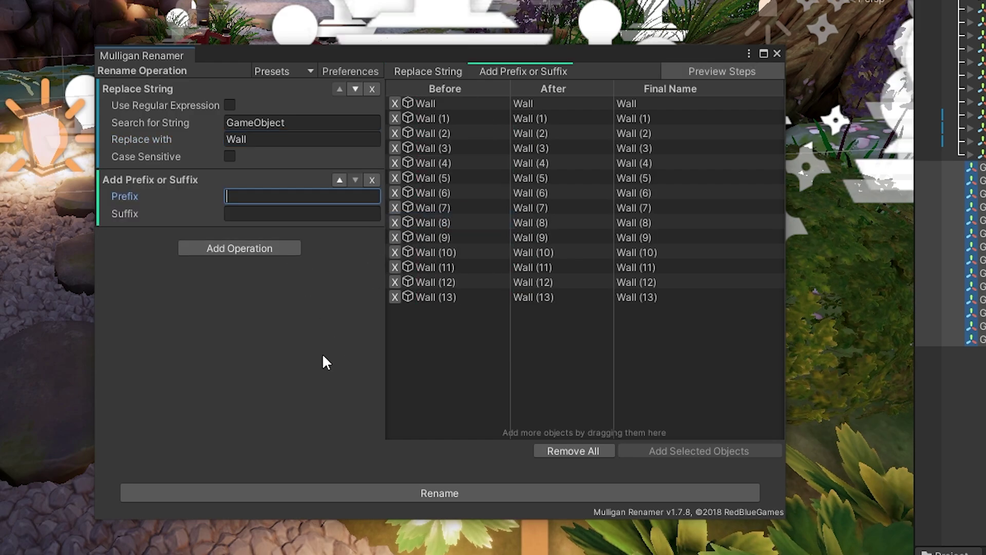
{"action": "type", "text": "M_"}
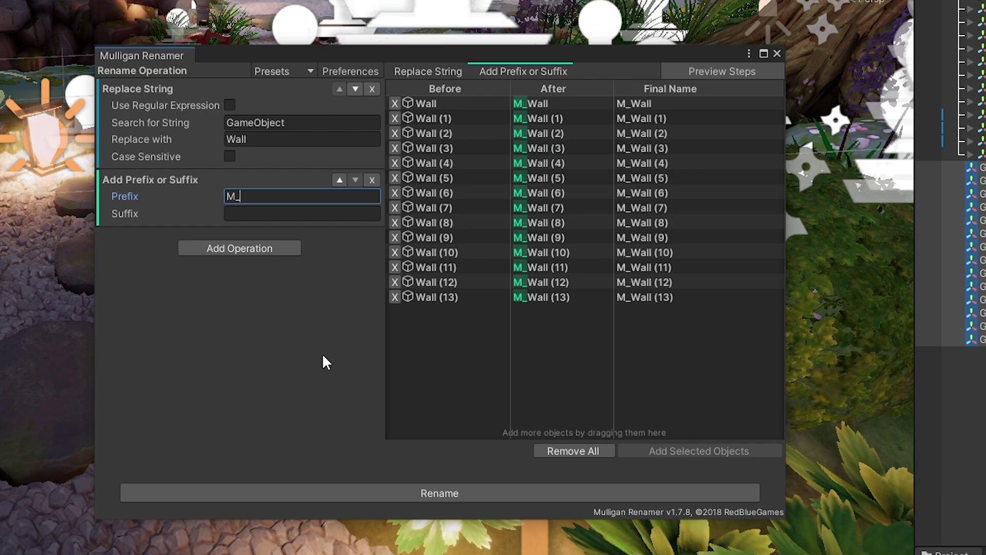
{"action": "key", "text": "BackSpace"}
{"action": "key", "text": "BackSpace"}
{"action": "type", "text": "OBJ_"}
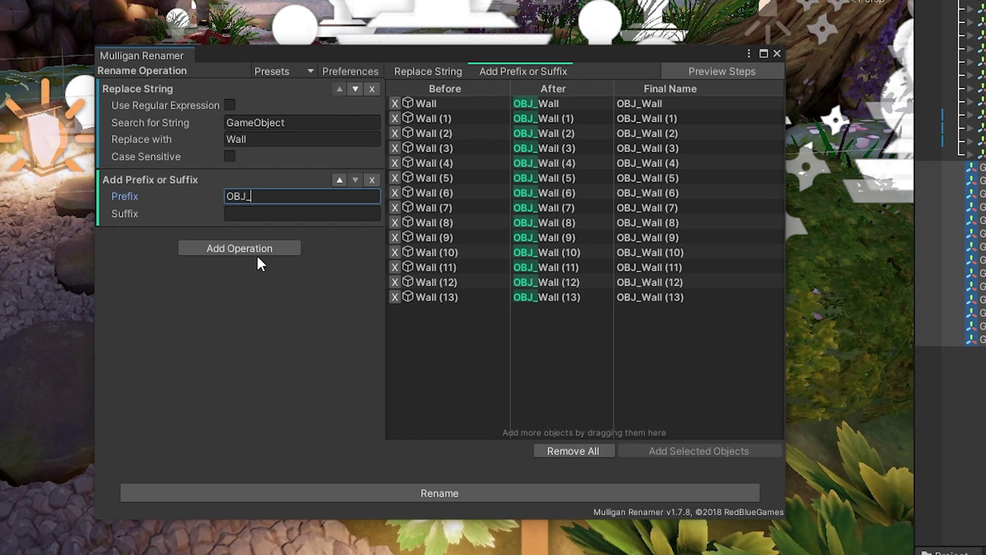
{"action": "left_click", "coordinate": [326, 255]}
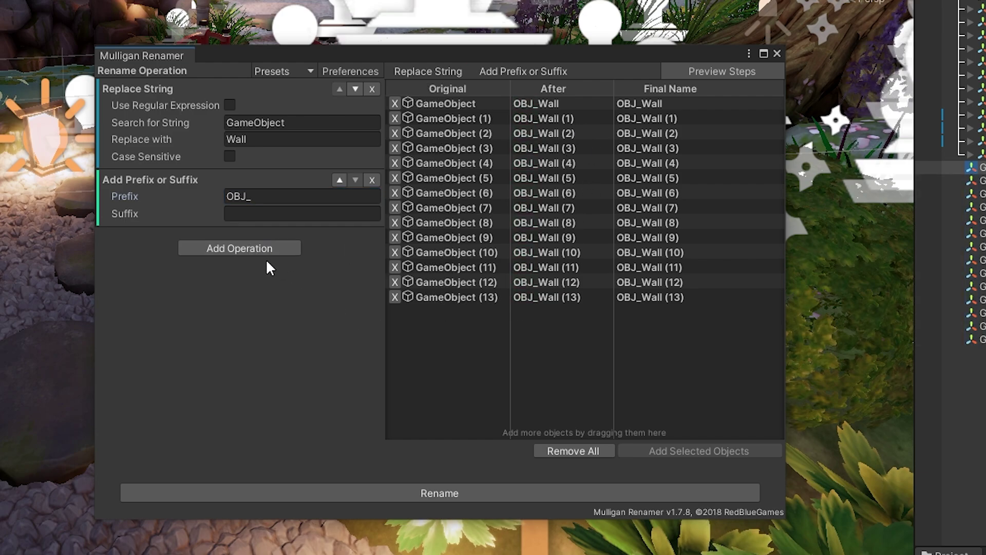
Step: Add a Trim Characters operation that deletes 4 characters from the back of the names
{"action": "left_click", "coordinate": [256, 250]}
{"action": "mouse_move", "coordinate": [303, 310]}
{"action": "left_click", "coordinate": [407, 310]}
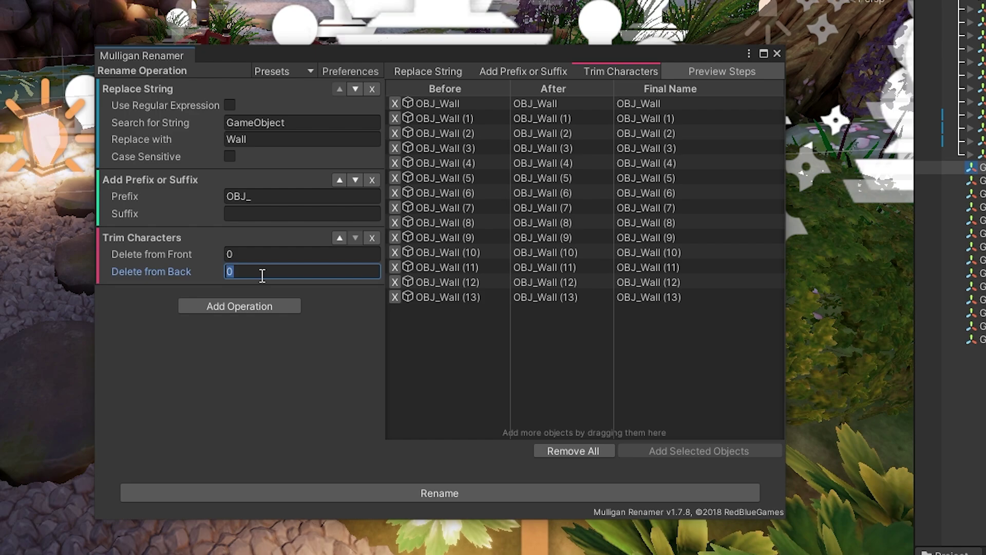
{"action": "type", "text": "4"}
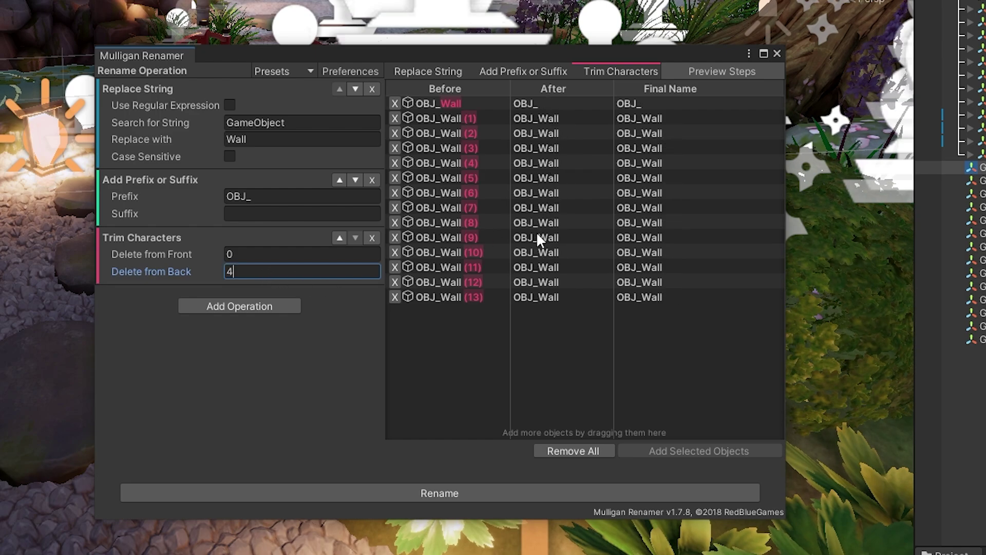
Step: Add a Count operation to the rename that counts from 1
{"action": "left_click", "coordinate": [274, 306]}
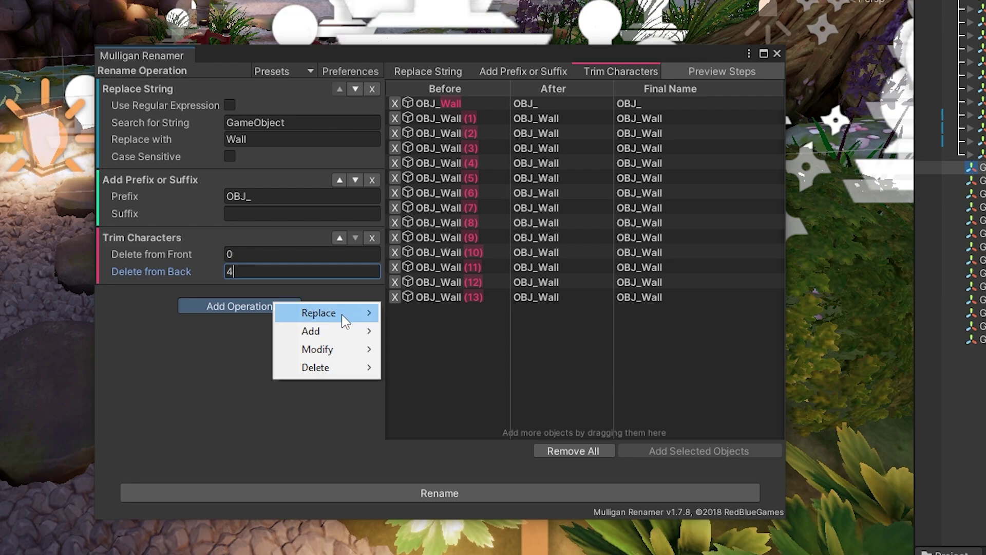
{"action": "mouse_move", "coordinate": [335, 330]}
{"action": "left_click", "coordinate": [441, 349]}
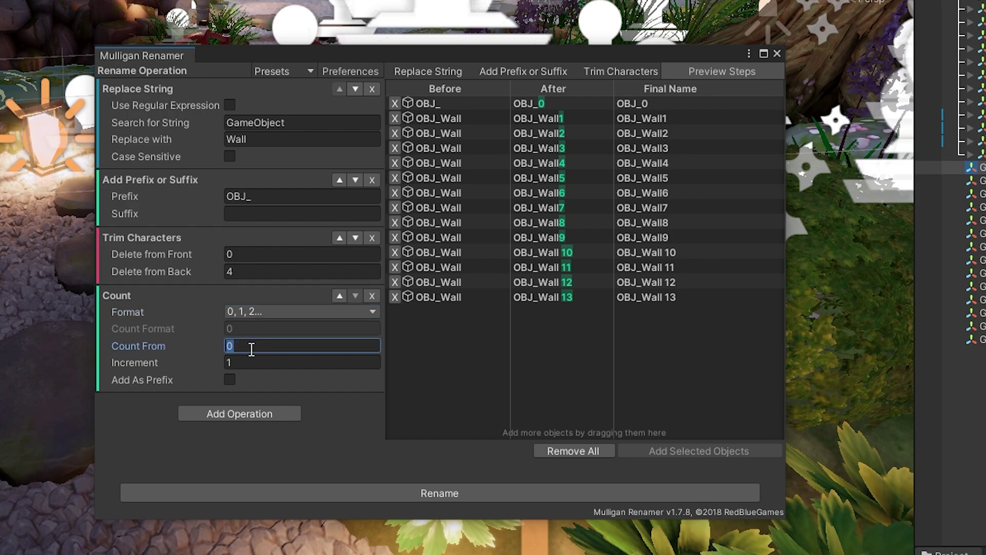
{"action": "type", "text": "1"}
Step: Try the count formats _00, _01, _02... and 00, 01, 02... on the previewed names
{"action": "left_click", "coordinate": [282, 312]}
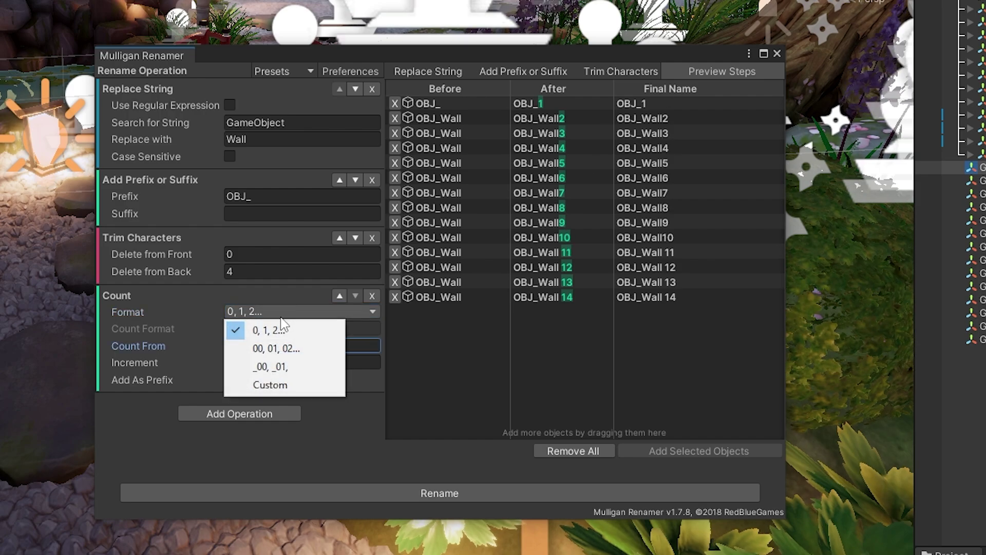
{"action": "left_click", "coordinate": [291, 365]}
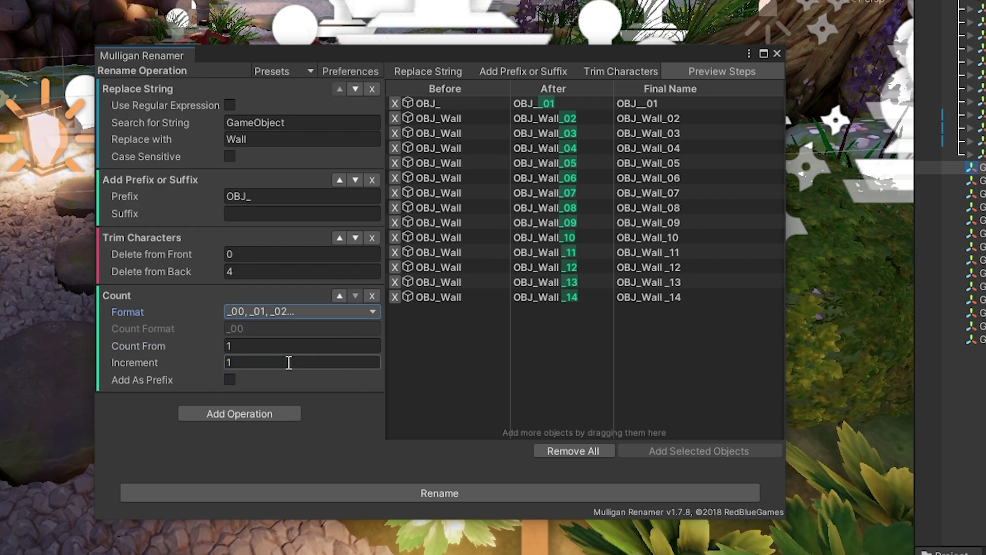
{"action": "left_click", "coordinate": [282, 311]}
{"action": "left_click", "coordinate": [291, 350]}
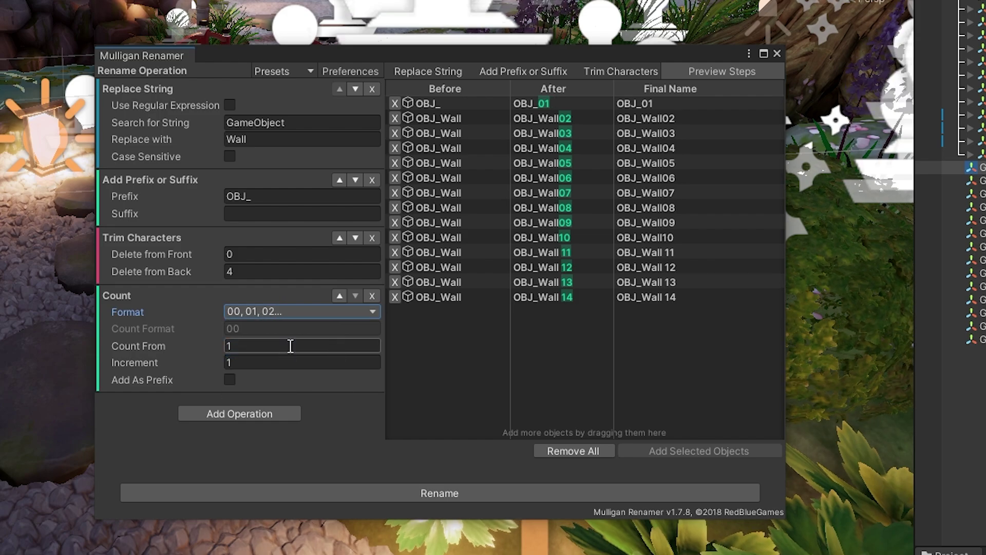
Step: Switch the Count operation to a custom count format of _0 and rename the listed objects
{"action": "left_click", "coordinate": [285, 314]}
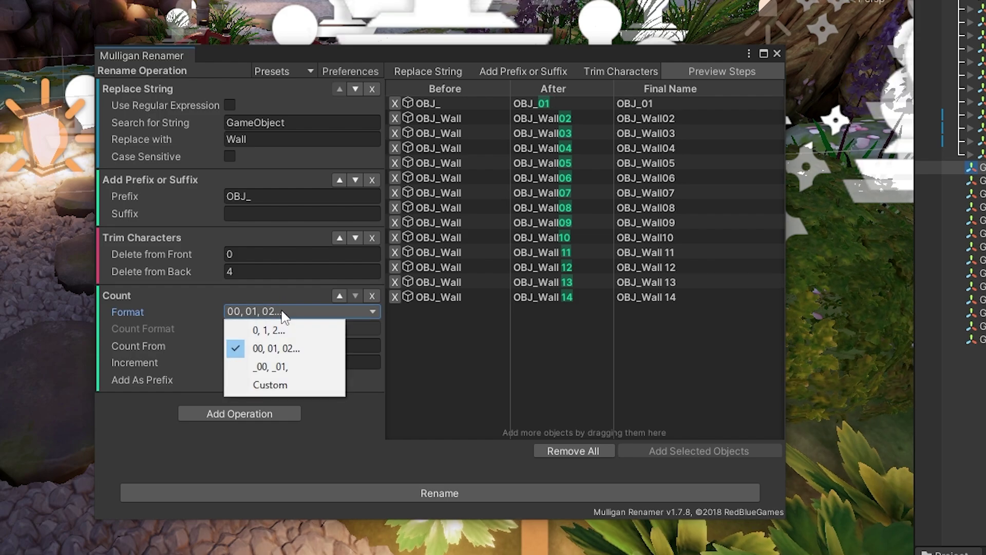
{"action": "left_click", "coordinate": [281, 381]}
{"action": "left_click", "coordinate": [258, 329]}
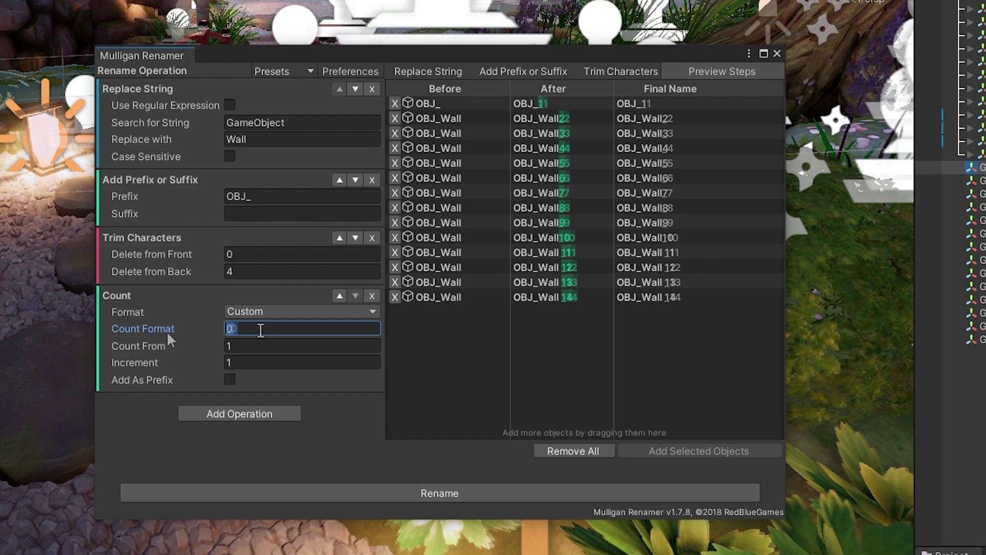
{"action": "type", "text": "_"}
{"action": "key", "text": "Delete"}
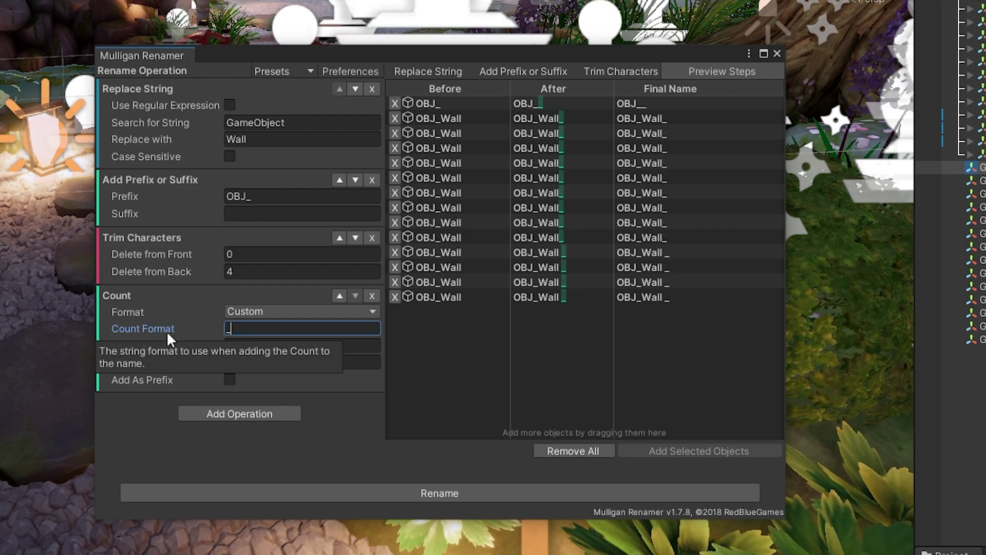
{"action": "type", "text": "0"}
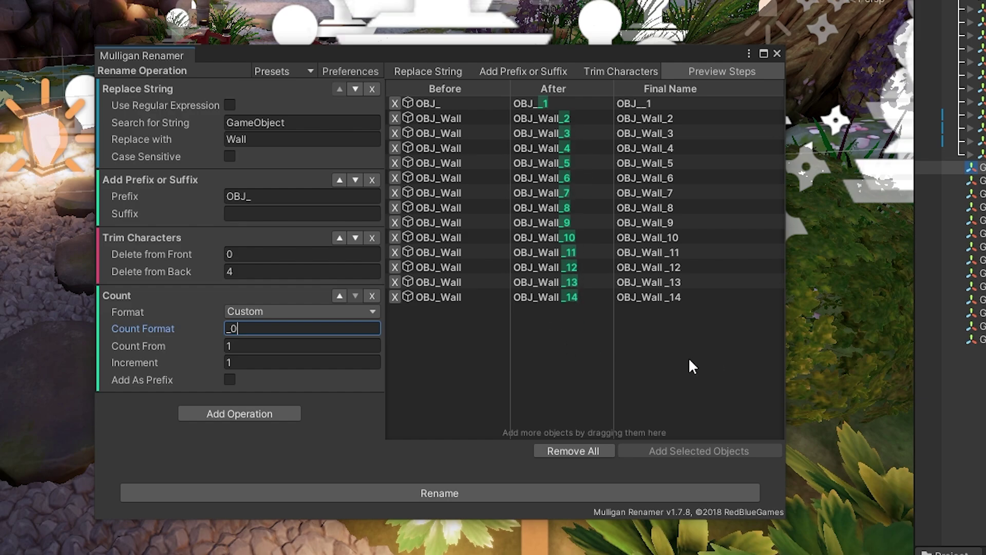
{"action": "left_click", "coordinate": [491, 491]}
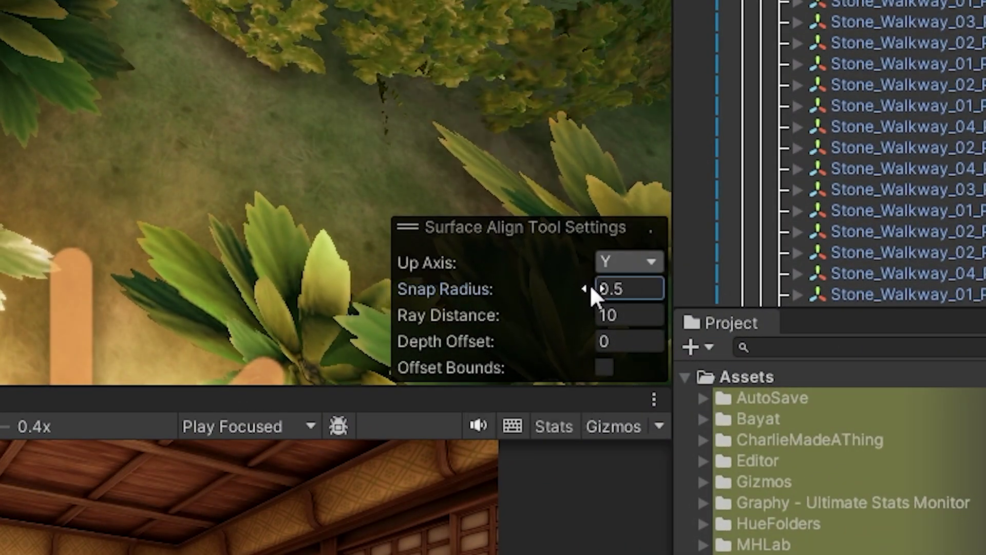
Step: Adjust the Surface Align Tool's snap radius and reposition the StoneStep_01_Prefab (2) stone in GardenScene
{"action": "mouse_move", "coordinate": [590, 285]}
{"action": "left_mouse_down"}
{"action": "mouse_move", "coordinate": [648, 285]}
{"action": "mouse_move", "coordinate": [576, 290]}
{"action": "left_mouse_up"}
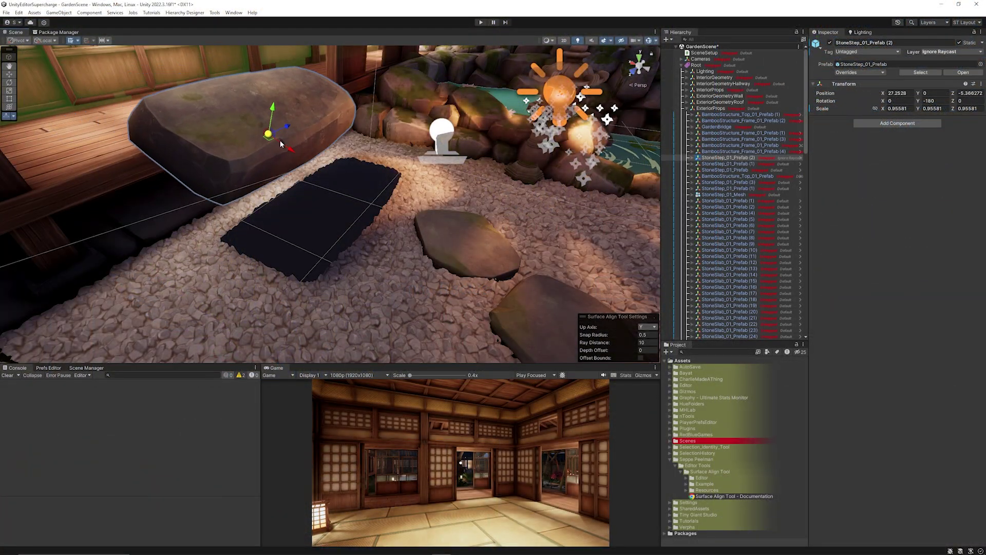
{"action": "left_click_drag", "start_coordinate": [280, 144], "coordinate": [224, 129]}
{"action": "middle_click_drag", "start_coordinate": [498, 242], "coordinate": [383, 171]}
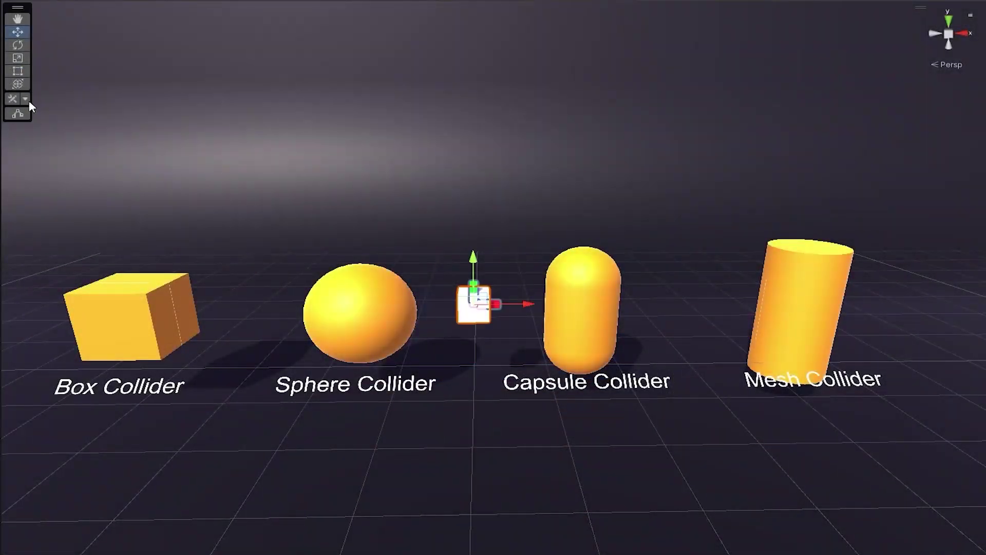
Step: Activate the Surface Align Tool, place the white cube on top of the Capsule Collider and set the up axis to Z
{"action": "left_click", "coordinate": [28, 102]}
{"action": "left_click", "coordinate": [60, 116]}
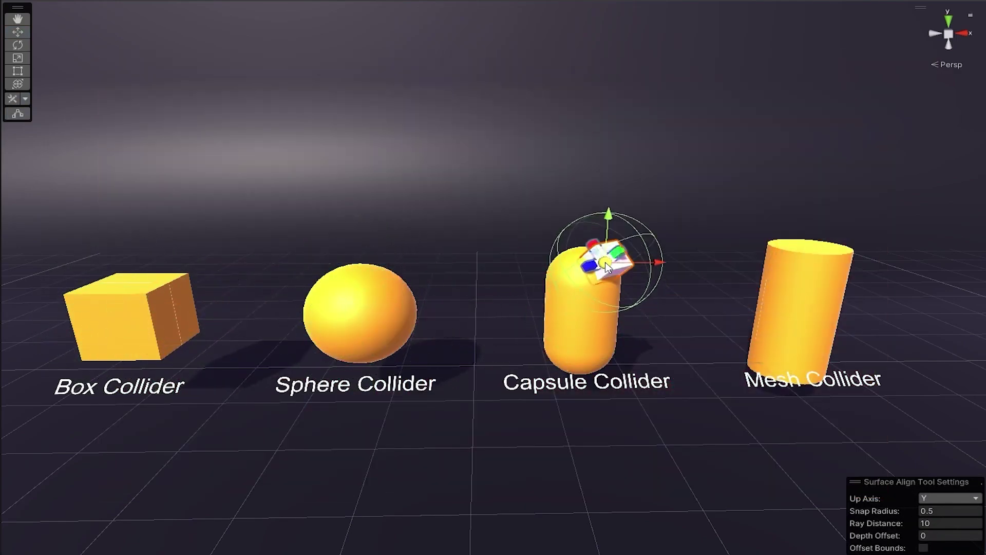
{"action": "left_click_drag", "start_coordinate": [607, 266], "coordinate": [583, 264]}
{"action": "left_click", "coordinate": [939, 501]}
{"action": "left_click", "coordinate": [927, 454]}
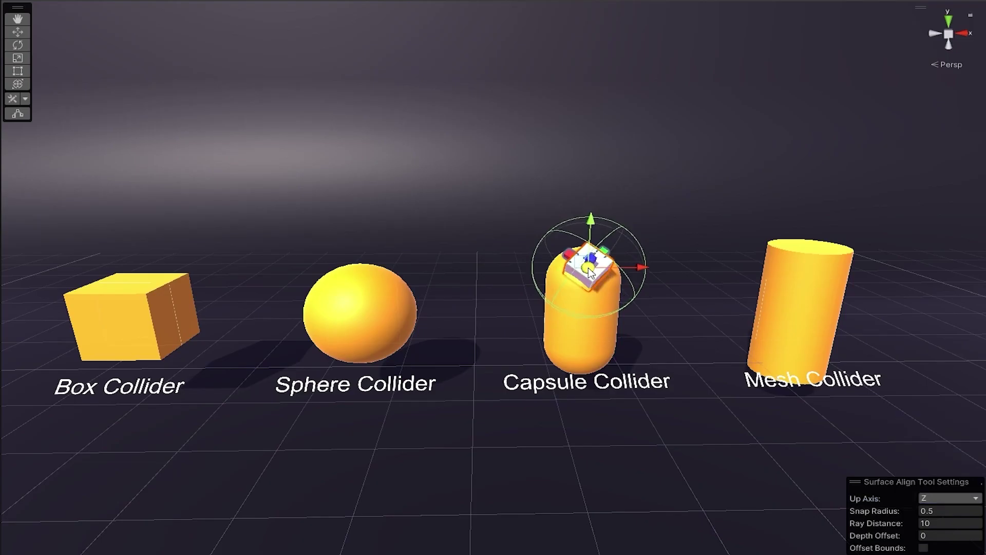